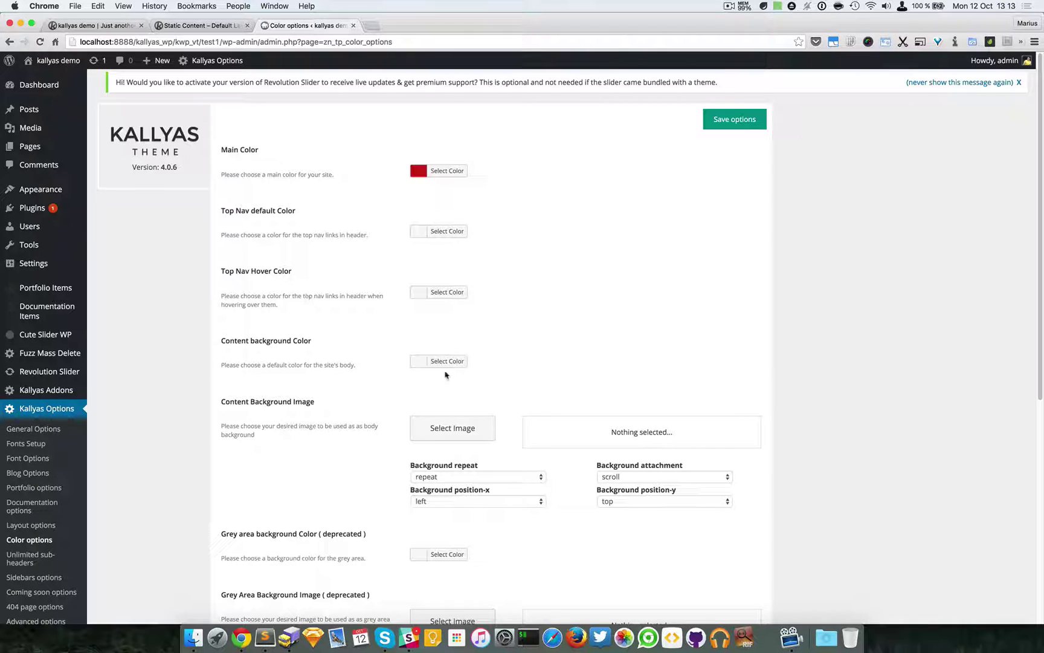
Scroll through the Kallyas Color options page to review the current red Main Color.
{"action": "scroll", "coordinate": [572, 302], "scroll_direction": "down", "scroll_amount": 1}
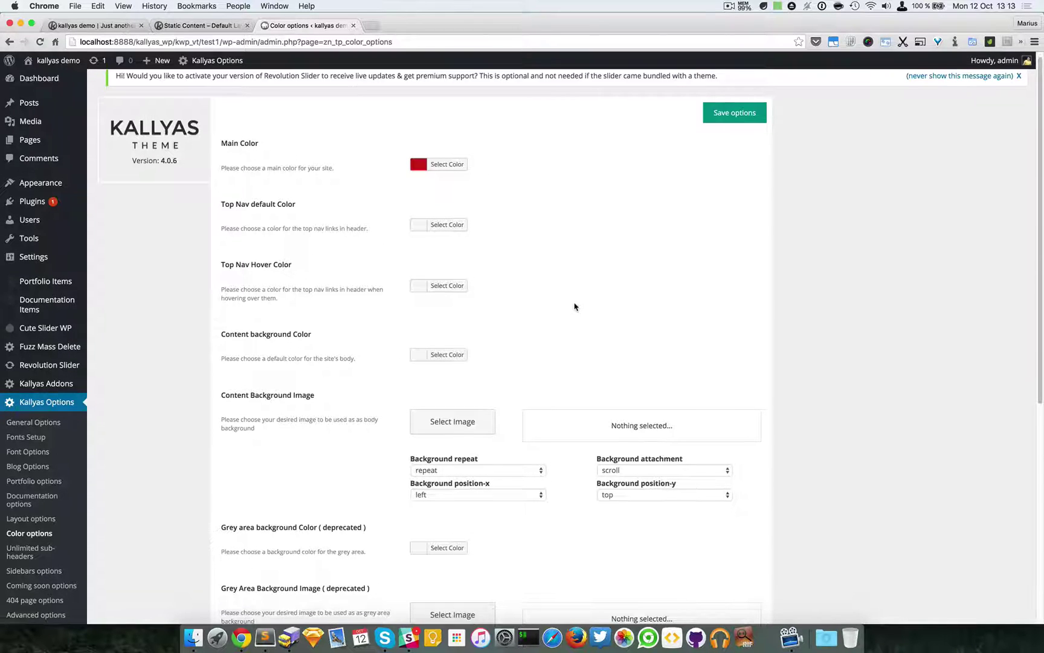
{"action": "scroll", "coordinate": [576, 307], "scroll_direction": "up", "scroll_amount": 1}
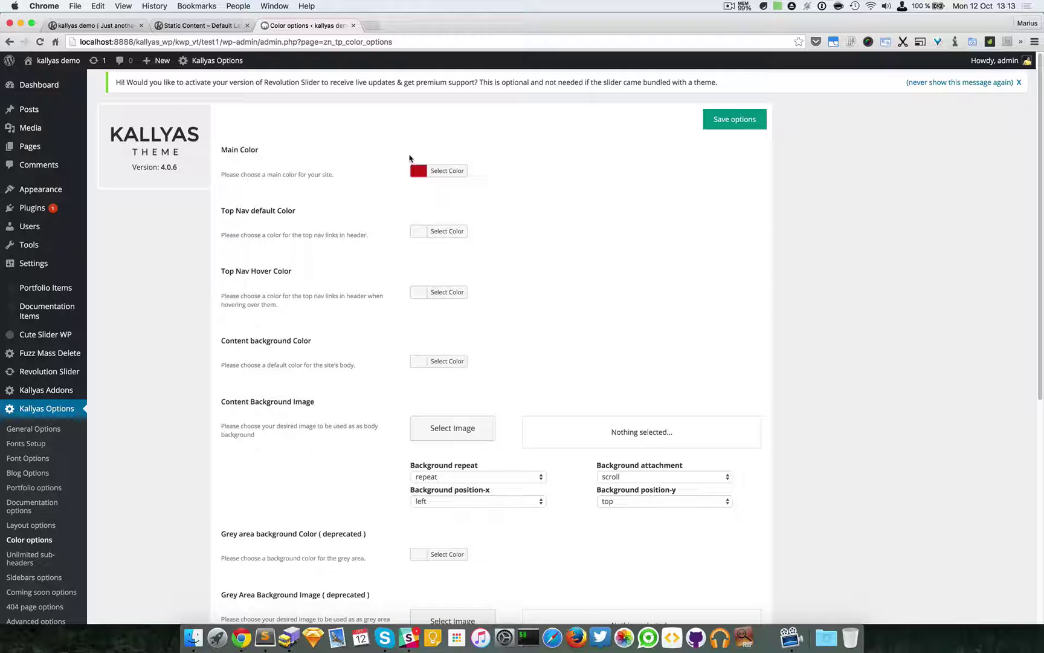
Reload the blog, then save Layout options with boxed layout off and 1170px content size.
{"action": "left_click", "coordinate": [105, 25]}
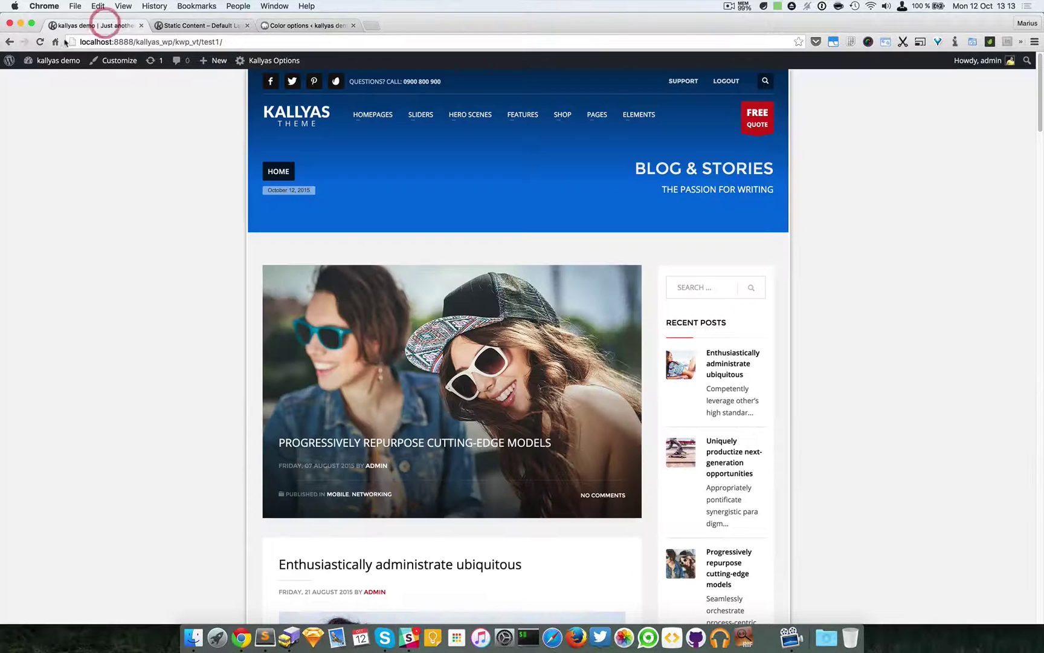
{"action": "left_click", "coordinate": [40, 42]}
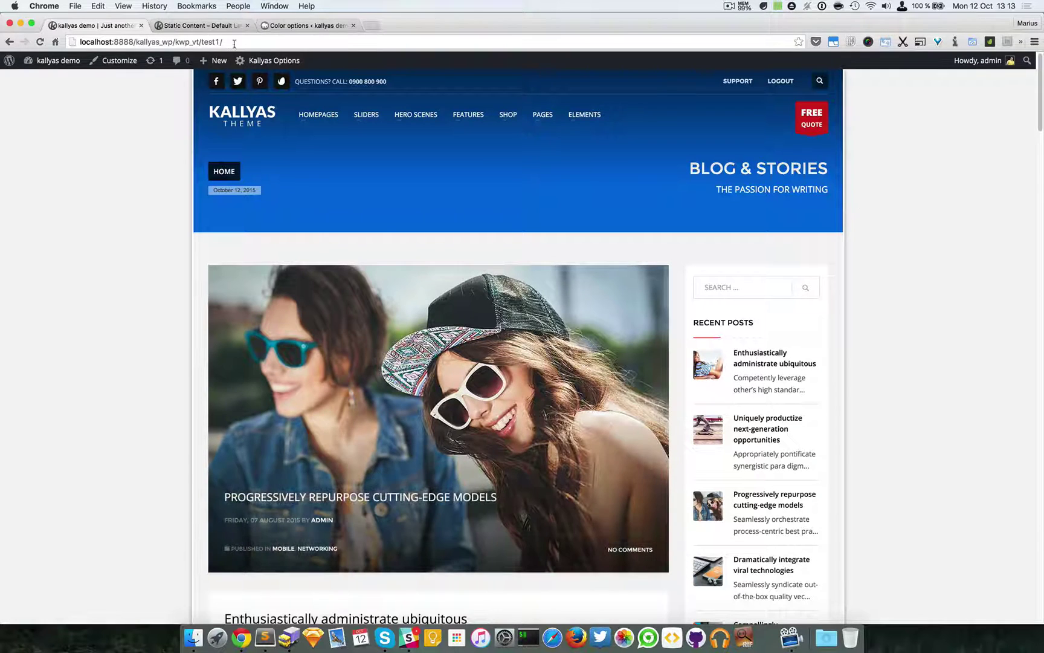
{"action": "left_click", "coordinate": [182, 26]}
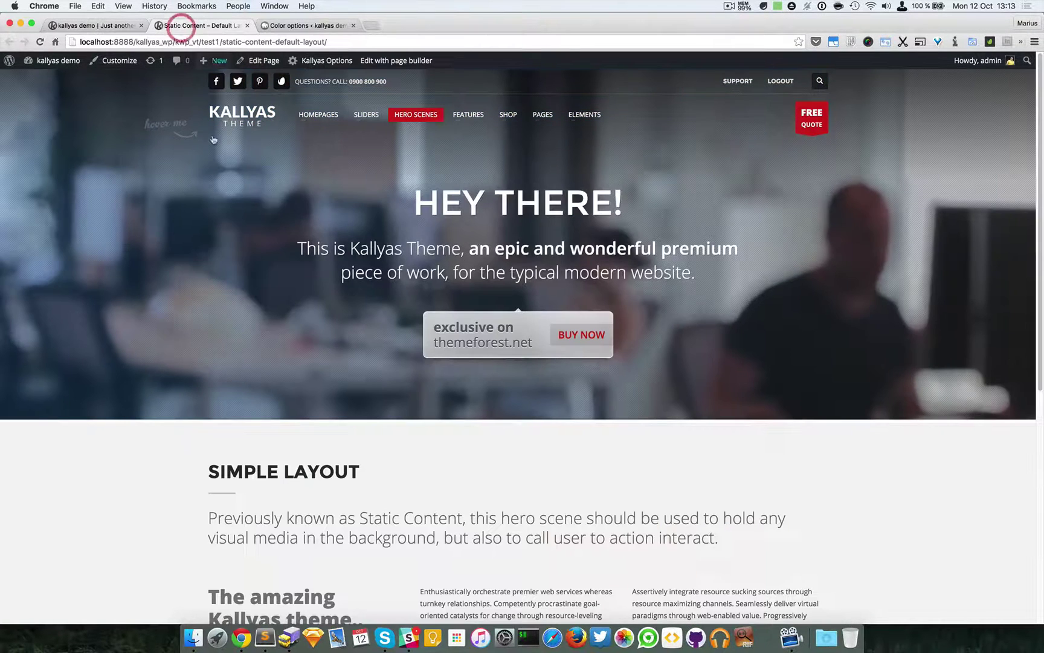
{"action": "left_click", "coordinate": [277, 26]}
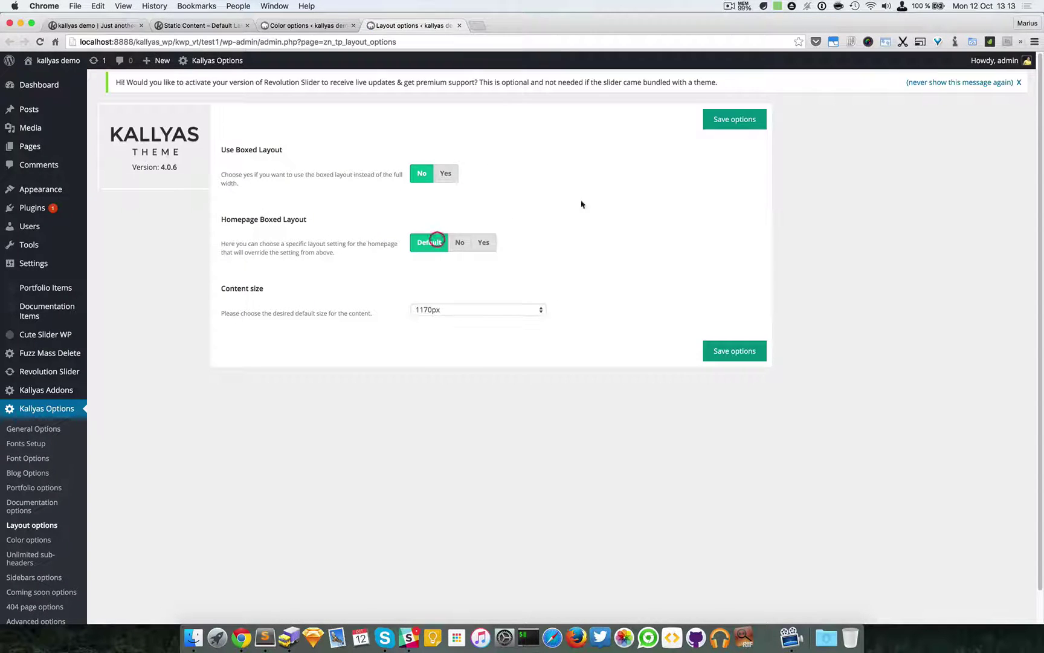
{"action": "left_click", "coordinate": [734, 119]}
{"action": "left_click", "coordinate": [91, 25]}
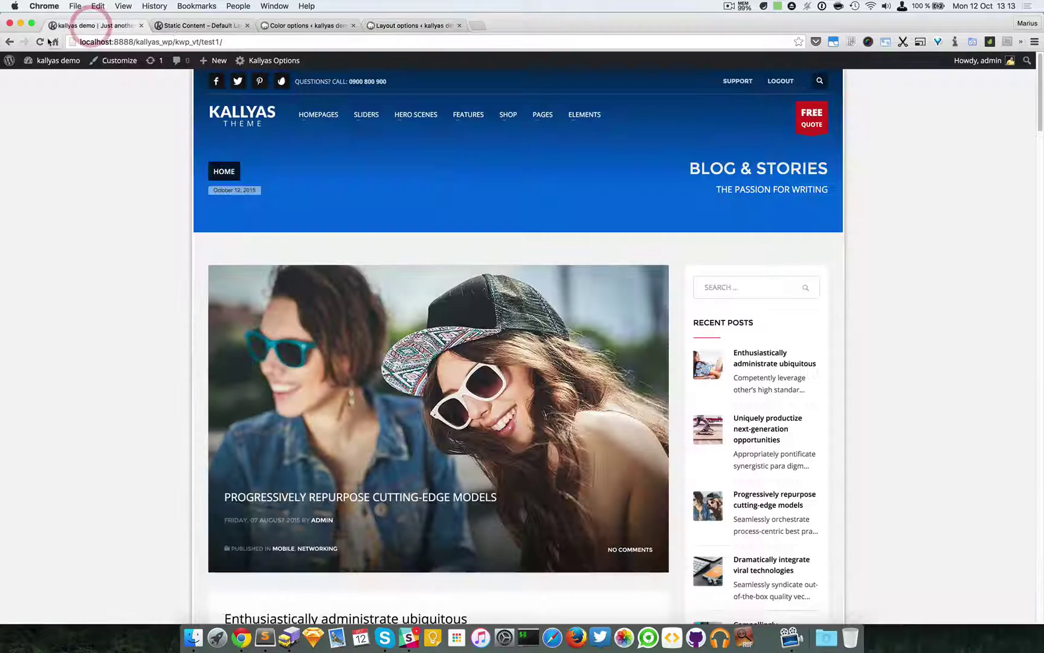
Reload the blog, scroll through its full-width layout, then bring up the Static Content page.
{"action": "left_click", "coordinate": [41, 41]}
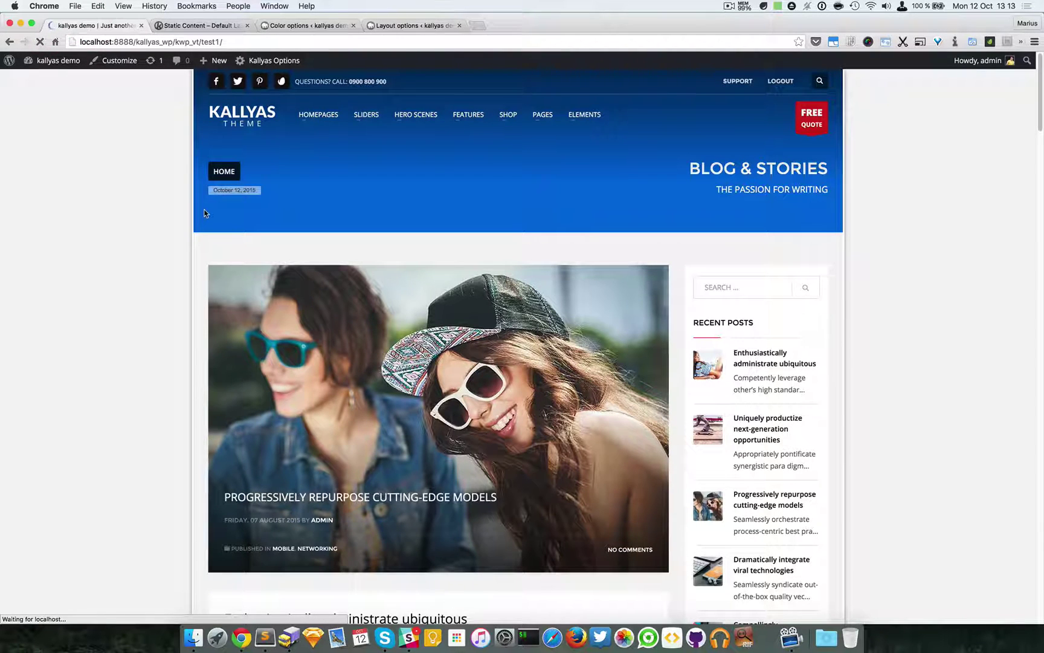
{"action": "scroll", "coordinate": [881, 374], "scroll_direction": "down", "scroll_amount": 3}
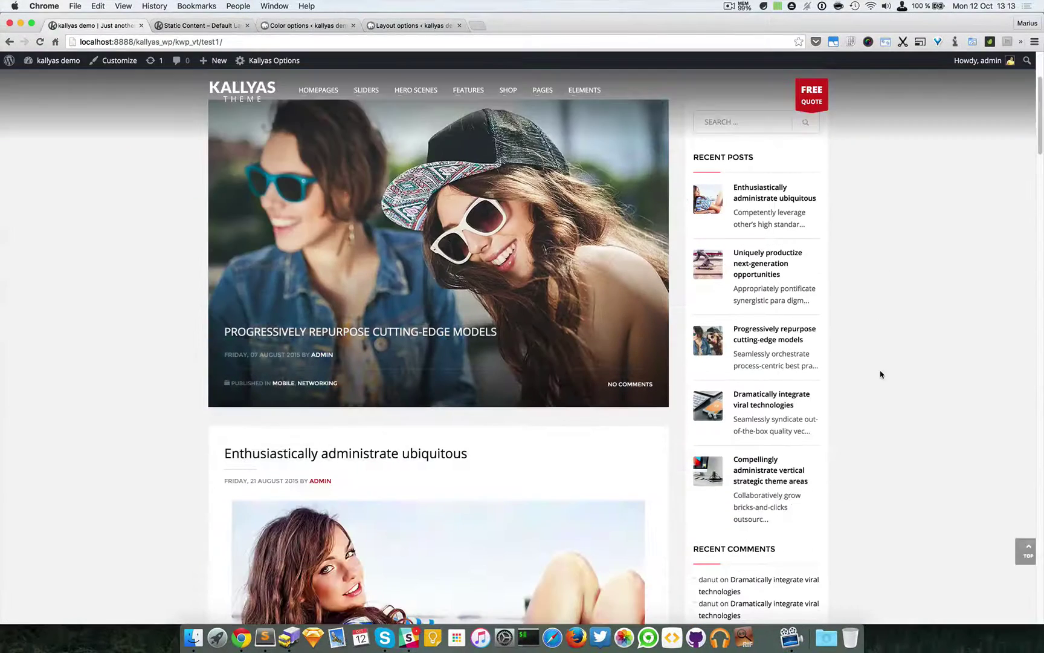
{"action": "scroll", "coordinate": [881, 374], "scroll_direction": "down", "scroll_amount": 4}
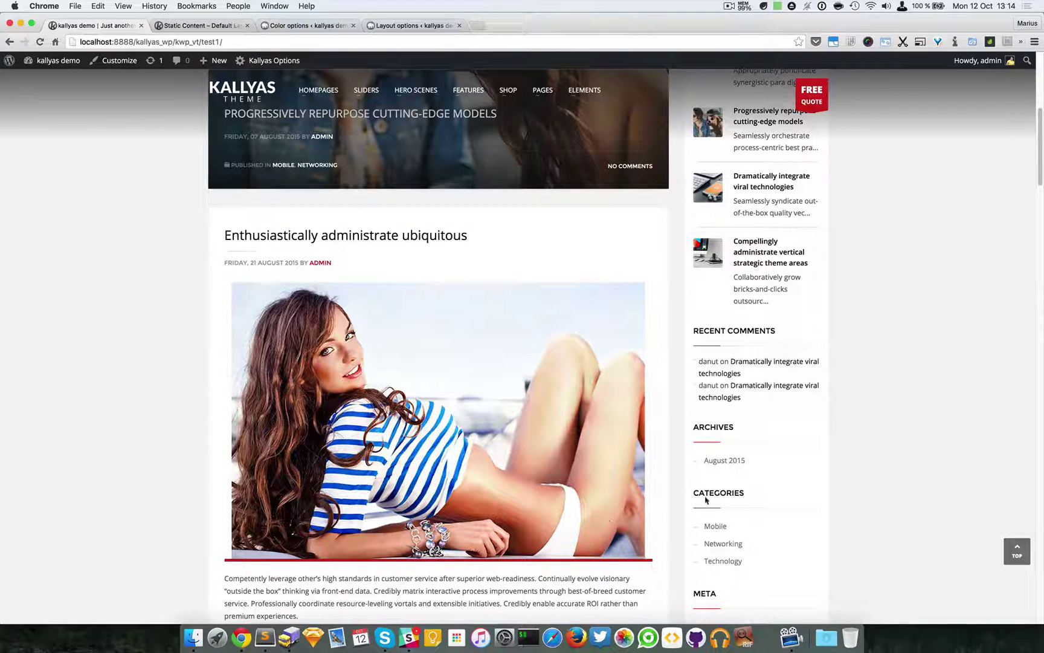
{"action": "scroll", "coordinate": [832, 419], "scroll_direction": "down", "scroll_amount": 4}
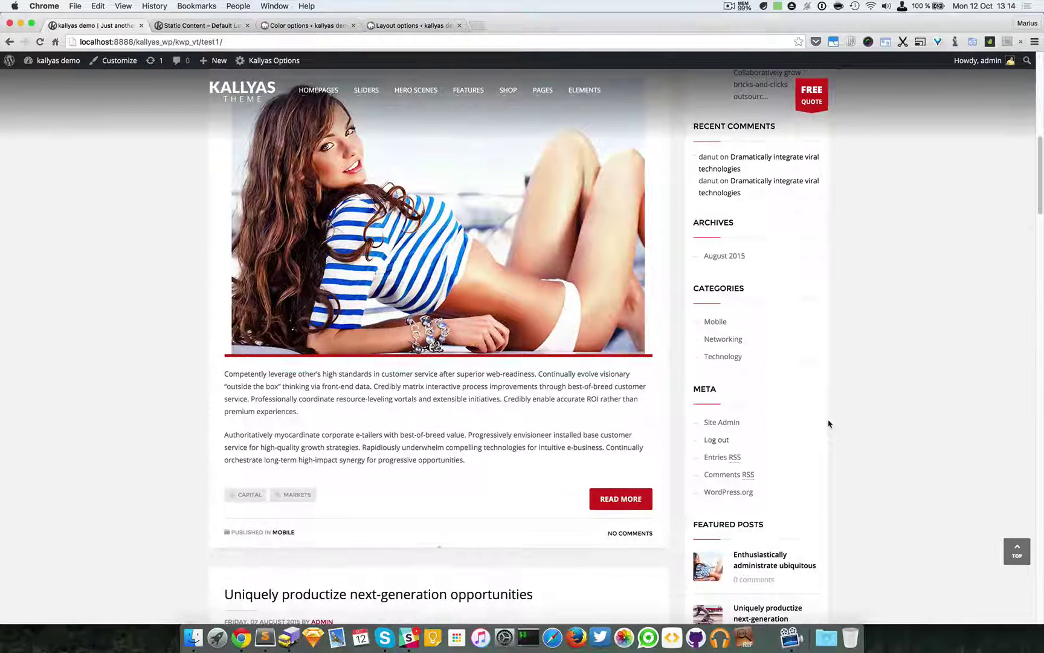
{"action": "scroll", "coordinate": [876, 522], "scroll_direction": "down", "scroll_amount": 7}
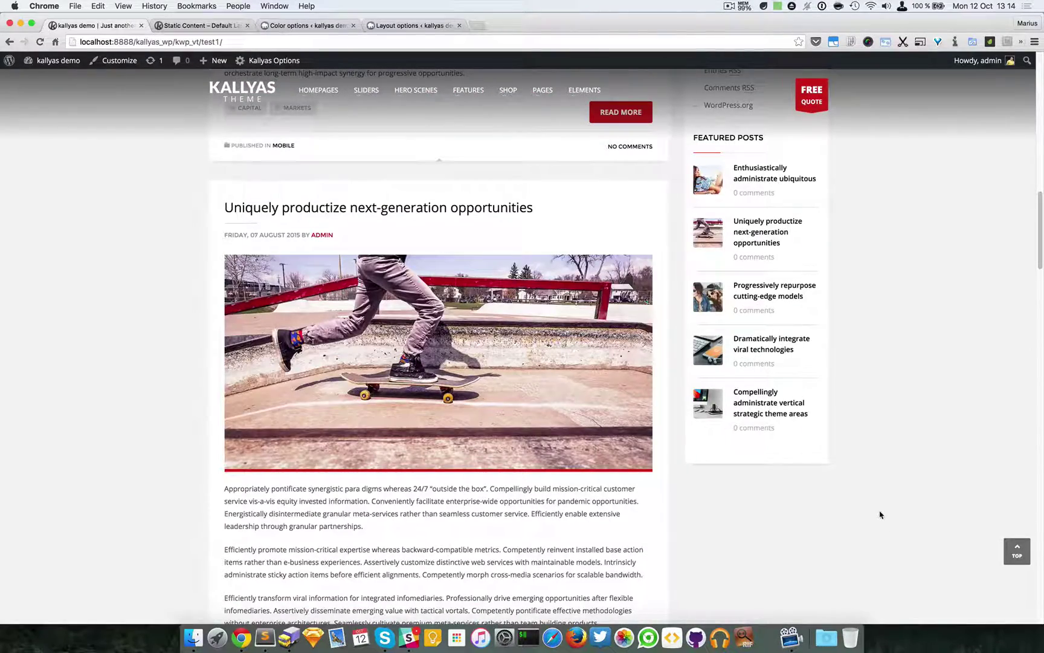
{"action": "scroll", "coordinate": [880, 515], "scroll_direction": "up", "scroll_amount": 12}
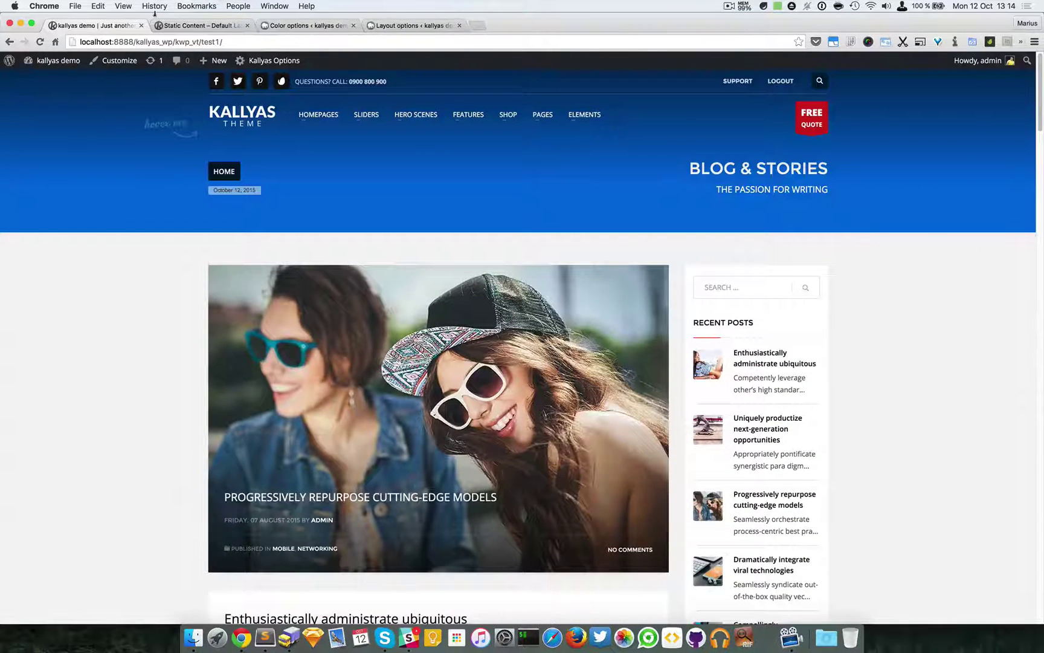
{"action": "left_click", "coordinate": [228, 27]}
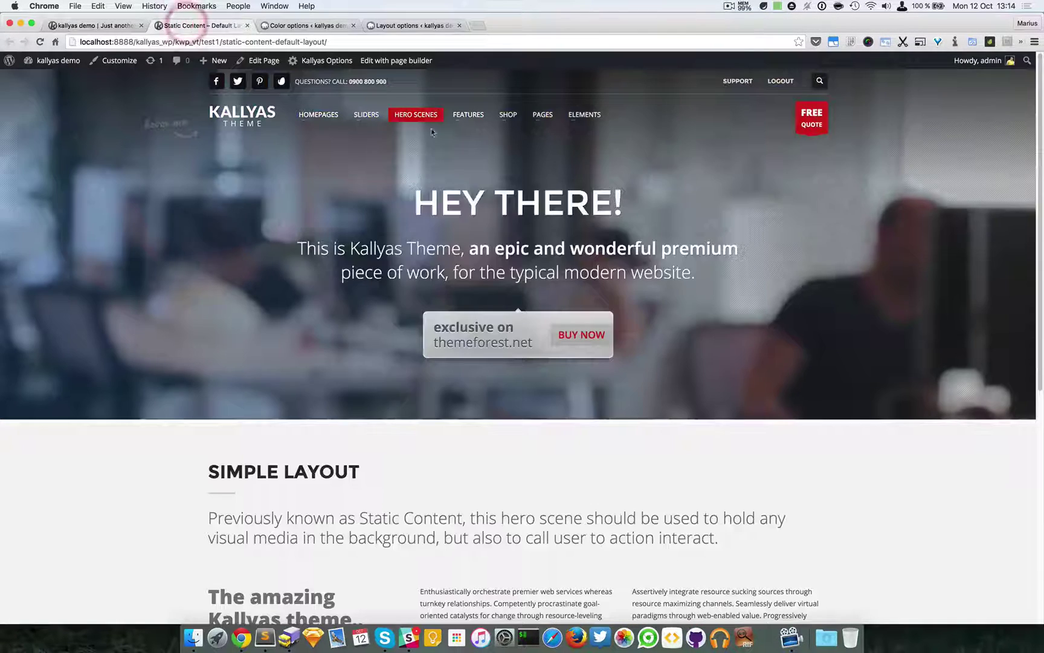
Close the Static Content tab, set Main Color to teal blue and save the colour options.
{"action": "middle_click", "coordinate": [229, 26]}
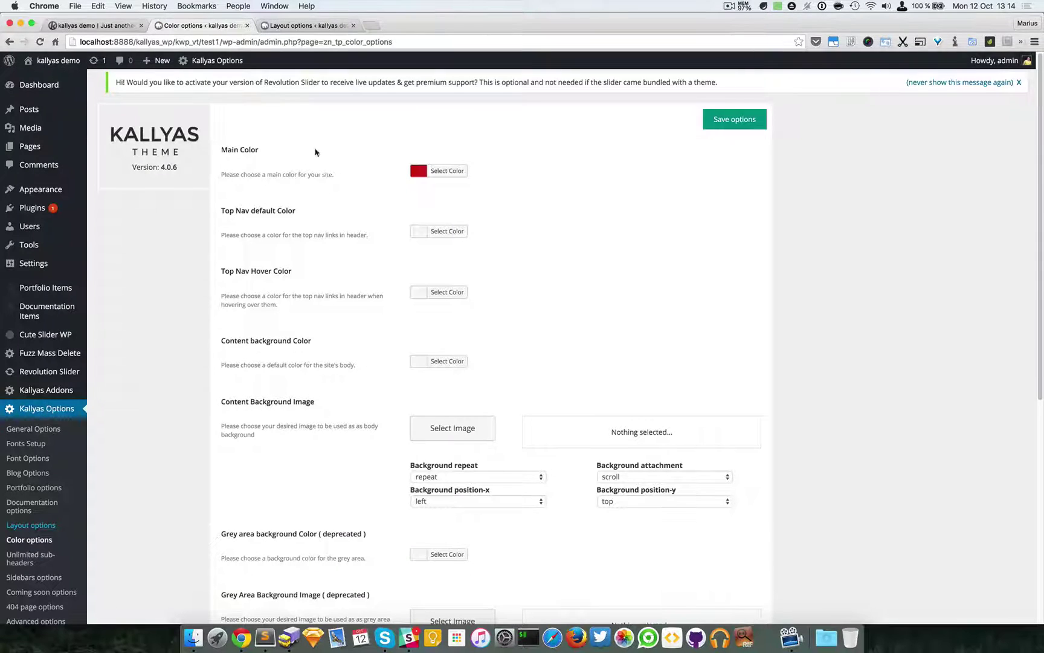
{"action": "left_click", "coordinate": [445, 170]}
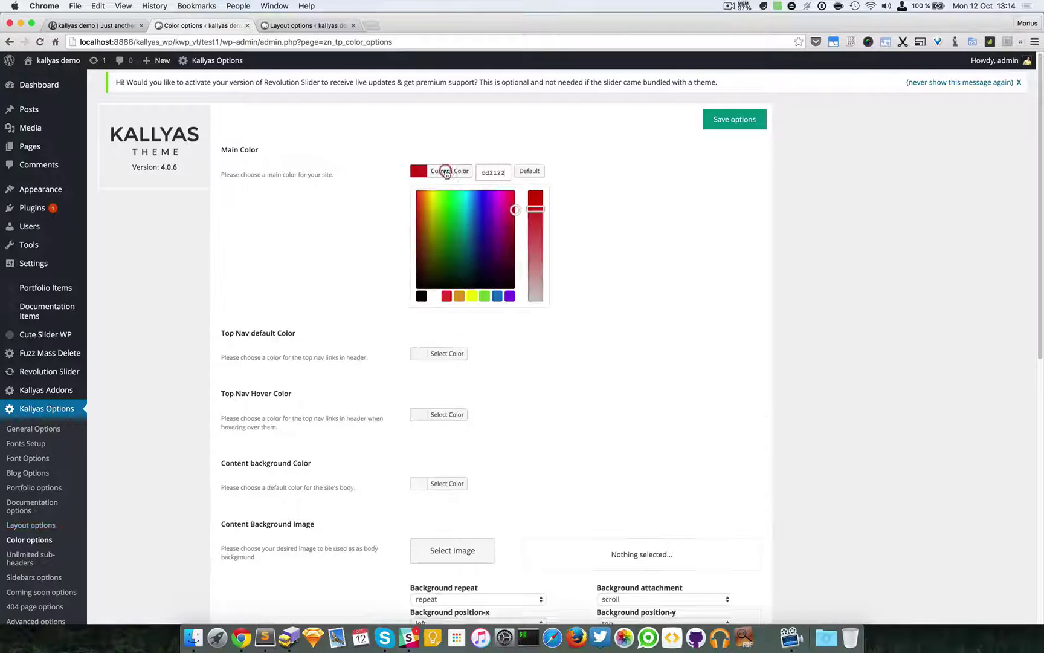
{"action": "left_click", "coordinate": [470, 212]}
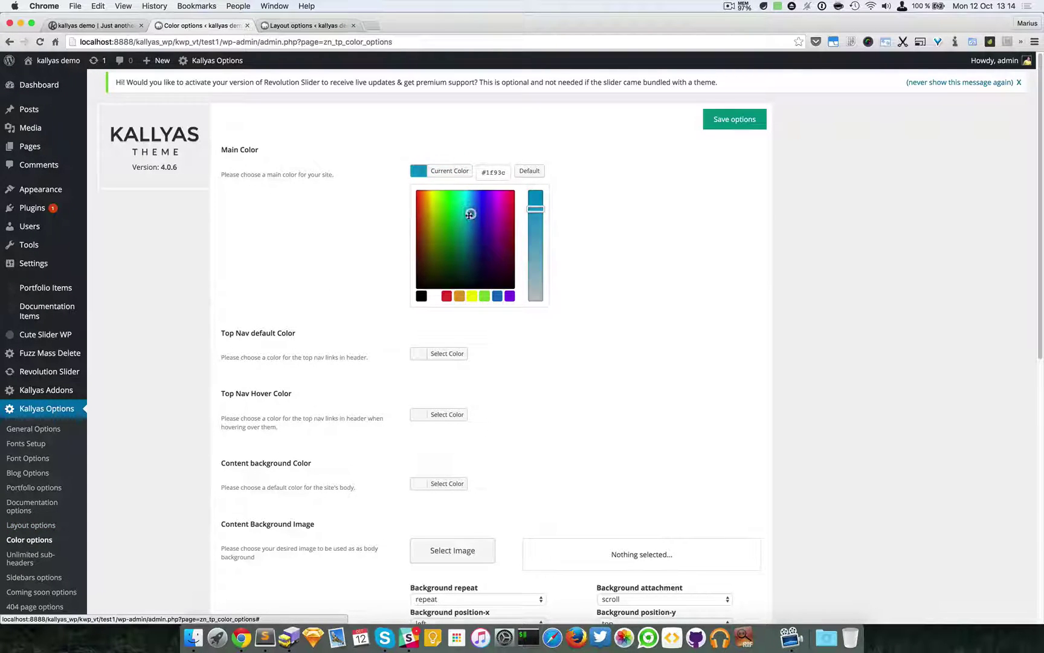
{"action": "left_click", "coordinate": [661, 203]}
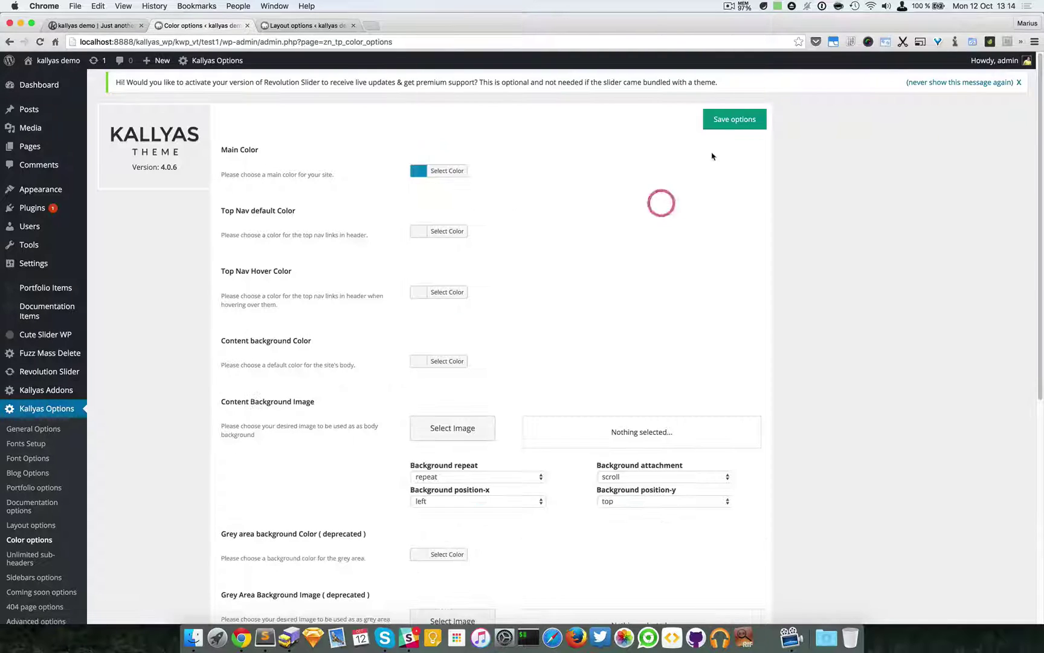
{"action": "left_click", "coordinate": [718, 122]}
{"action": "left_click", "coordinate": [90, 25]}
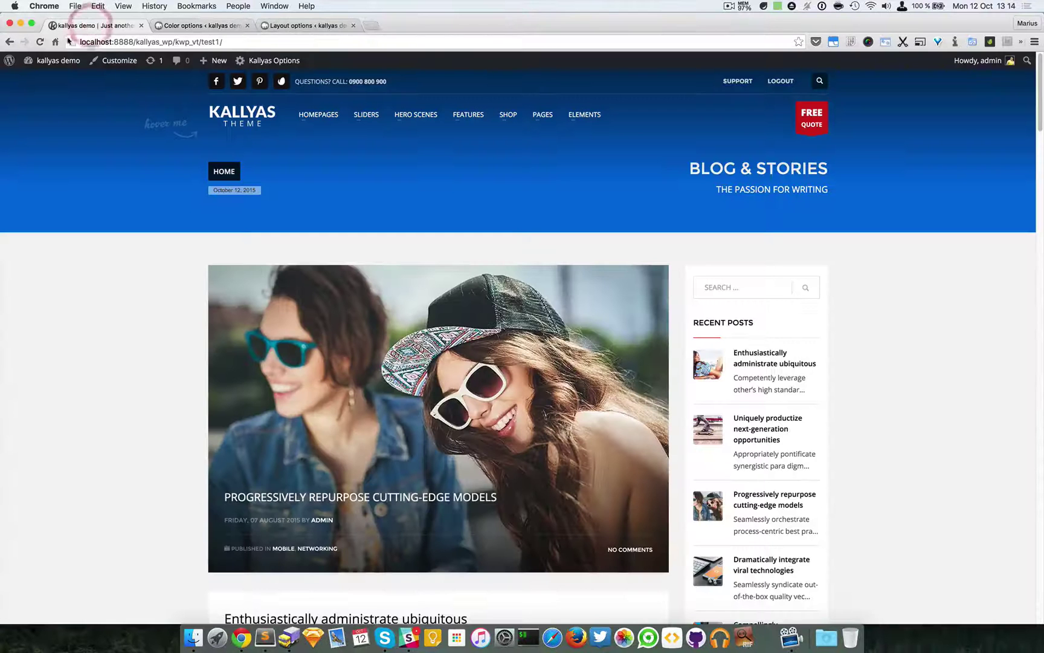
Reload the blog and scroll to the footer to confirm the teal-blue Read More buttons.
{"action": "left_click", "coordinate": [40, 41]}
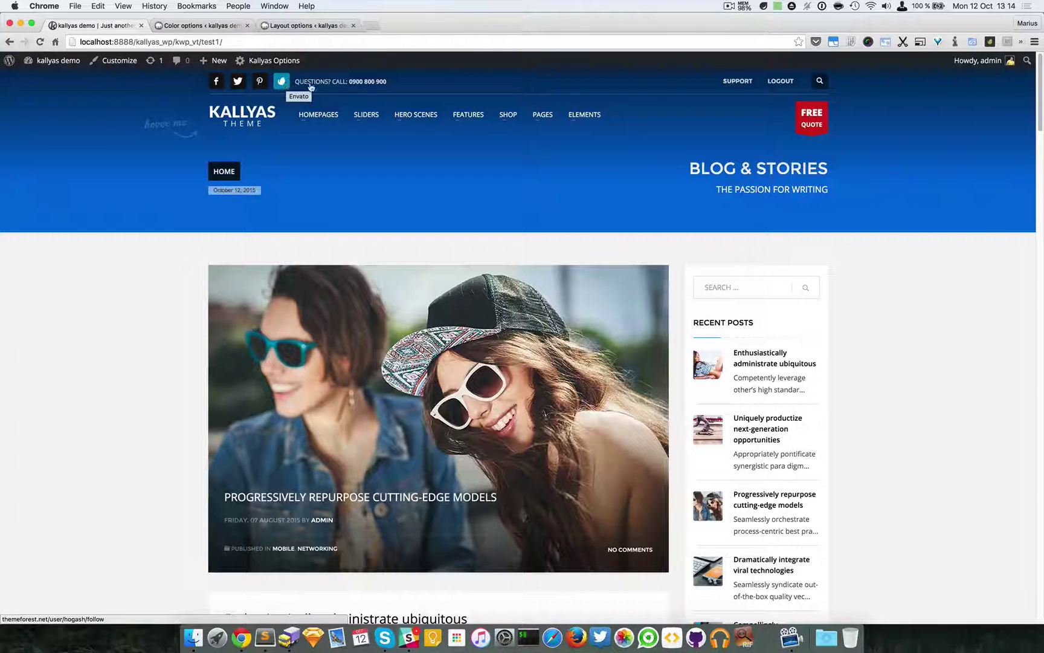
{"action": "left_click", "coordinate": [192, 25]}
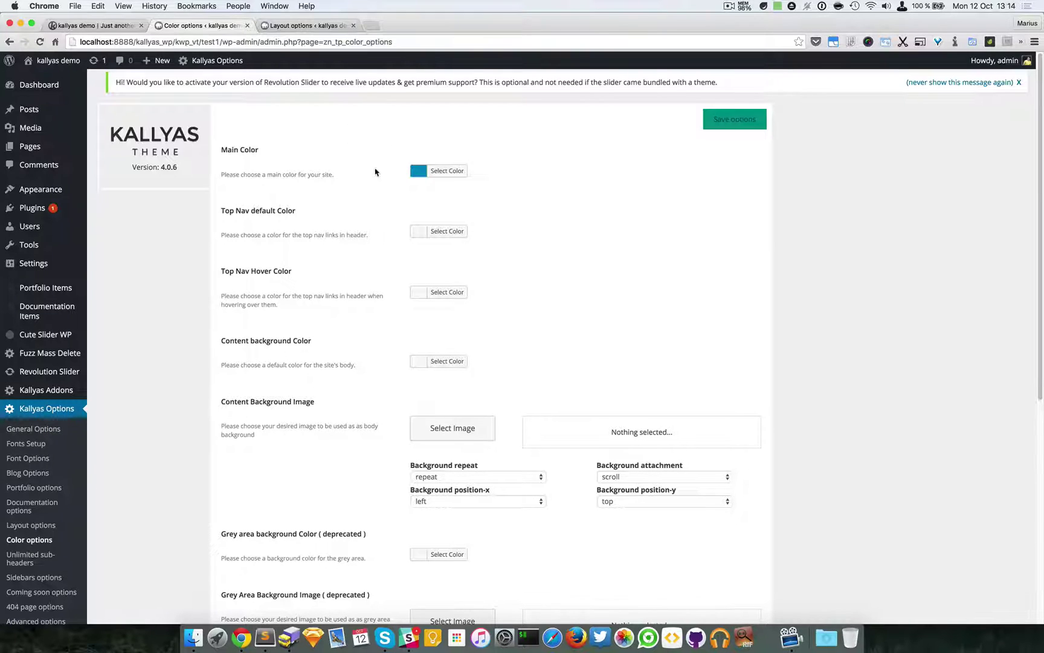
{"action": "left_click", "coordinate": [93, 25]}
{"action": "scroll", "coordinate": [897, 392], "scroll_direction": "down", "scroll_amount": 2}
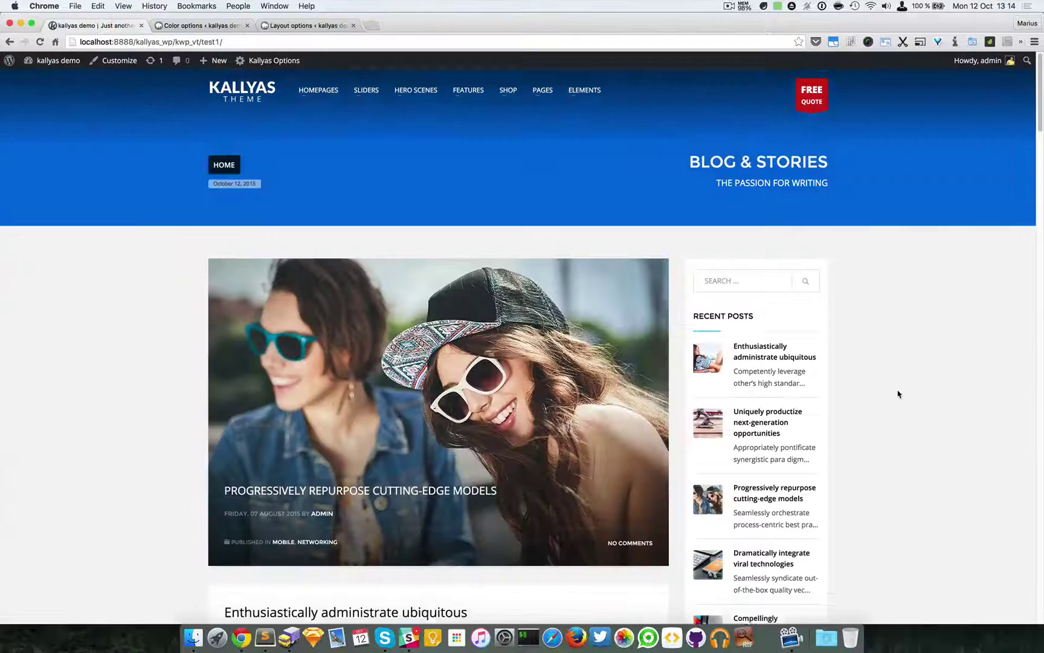
{"action": "scroll", "coordinate": [899, 282], "scroll_direction": "down", "scroll_amount": 1}
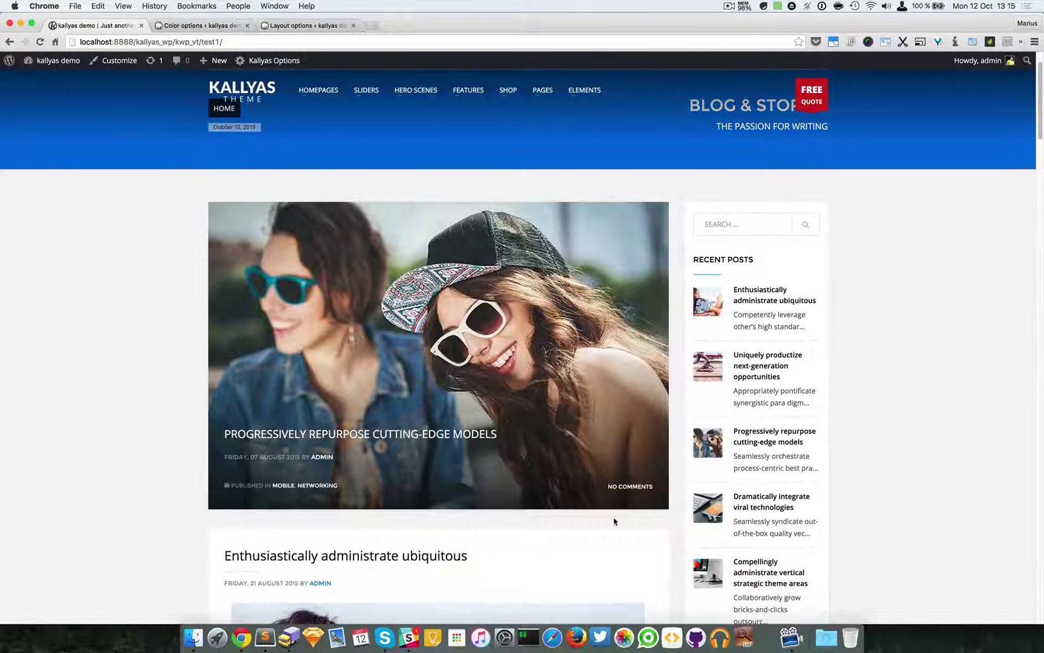
{"action": "scroll", "coordinate": [498, 555], "scroll_direction": "down", "scroll_amount": 1}
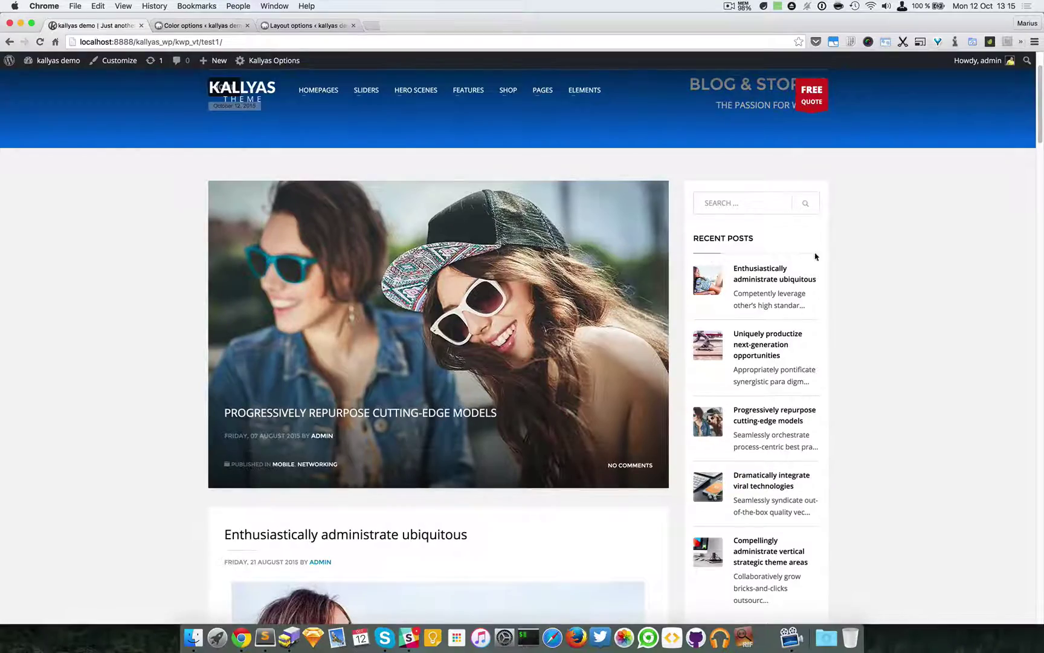
{"action": "scroll", "coordinate": [879, 266], "scroll_direction": "down", "scroll_amount": 15}
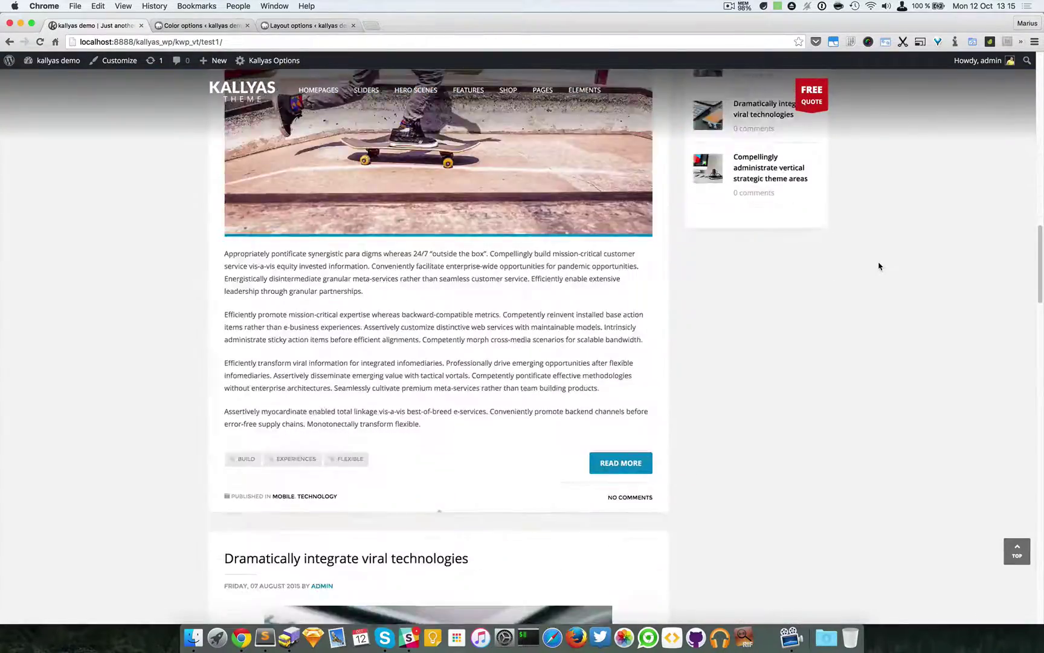
{"action": "scroll", "coordinate": [880, 266], "scroll_direction": "down", "scroll_amount": 15}
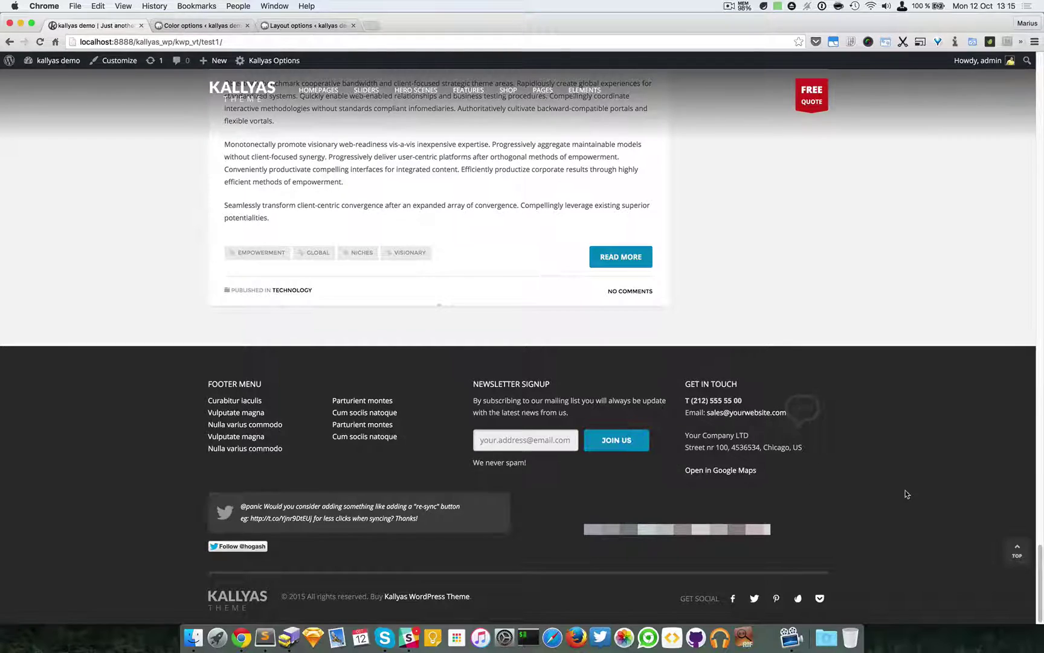
{"action": "scroll", "coordinate": [906, 494], "scroll_direction": "up", "scroll_amount": 20}
{"action": "mouse_move", "coordinate": [319, 115]}
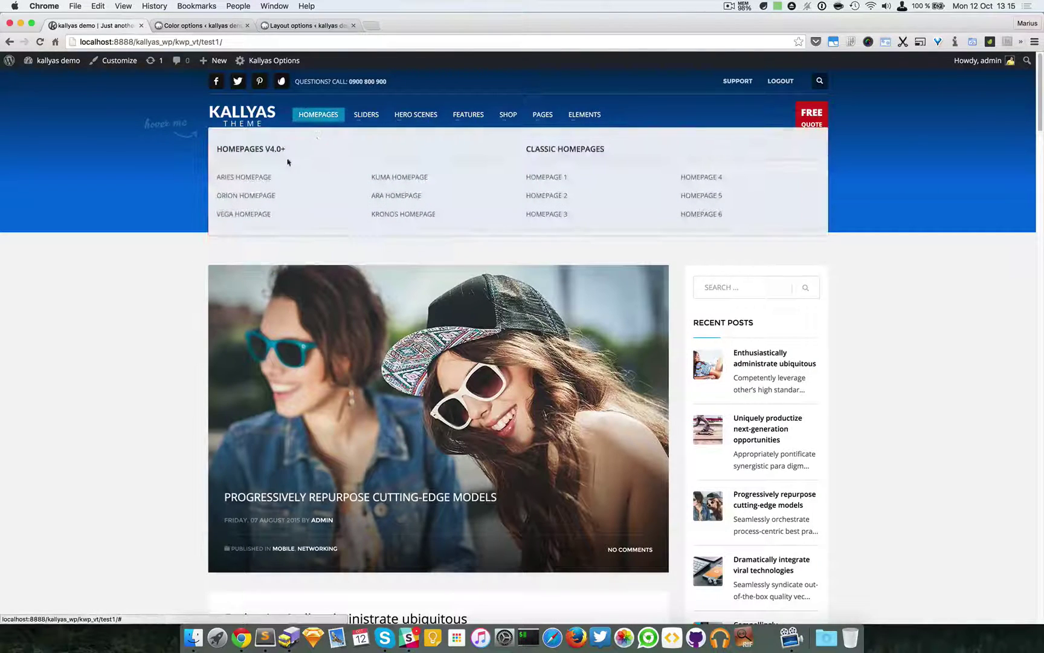
{"action": "left_click", "coordinate": [263, 175]}
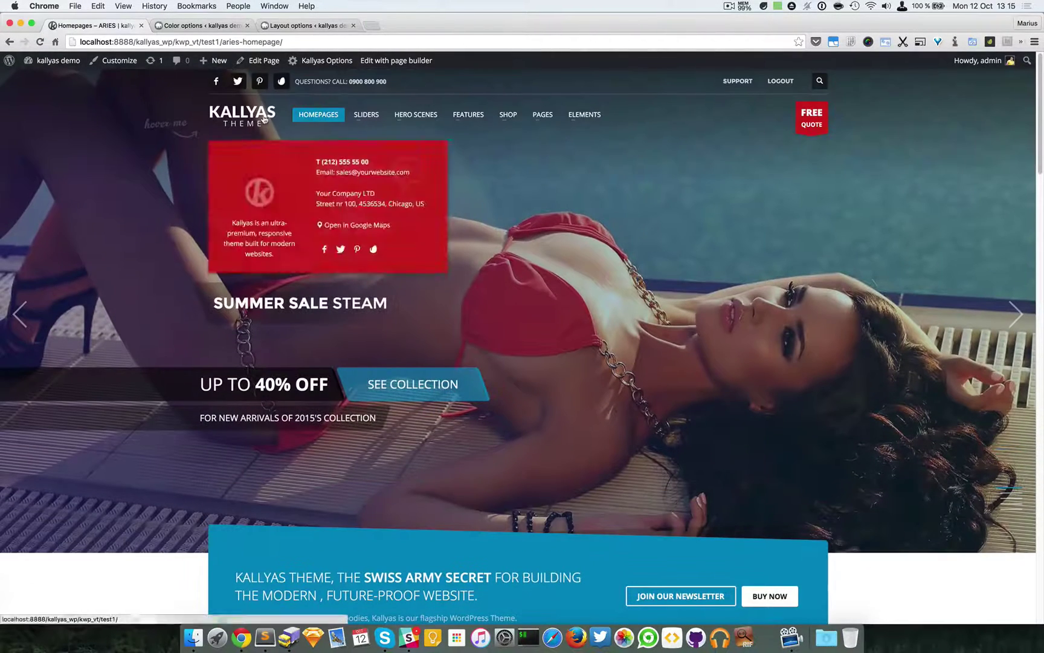
{"action": "mouse_move", "coordinate": [318, 118]}
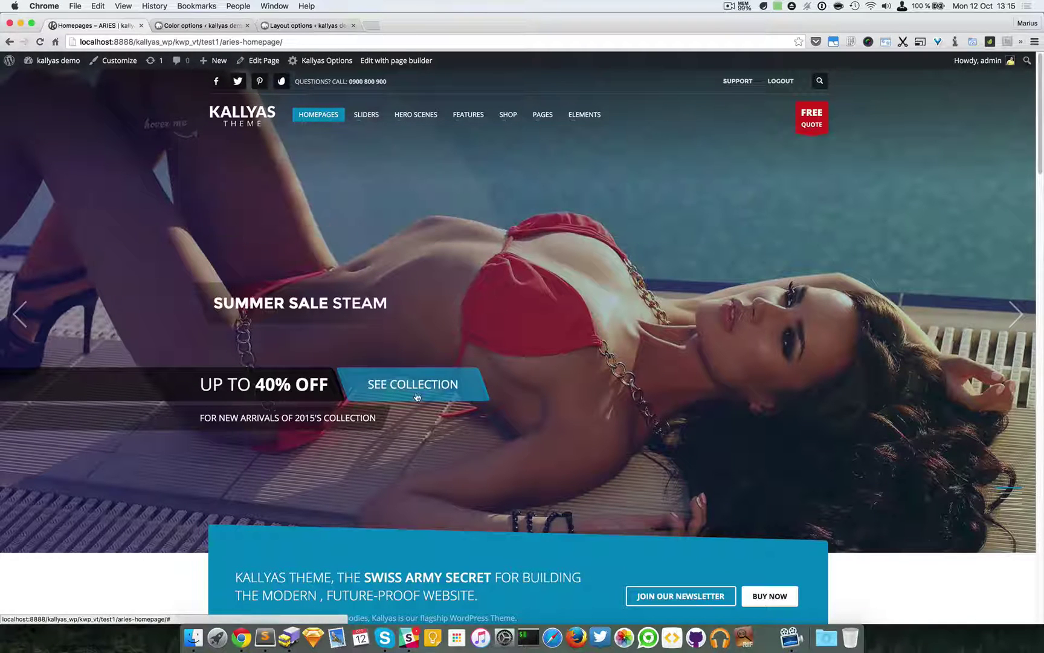
{"action": "scroll", "coordinate": [716, 415], "scroll_direction": "down", "scroll_amount": 1}
{"action": "scroll", "coordinate": [716, 415], "scroll_direction": "down", "scroll_amount": 1}
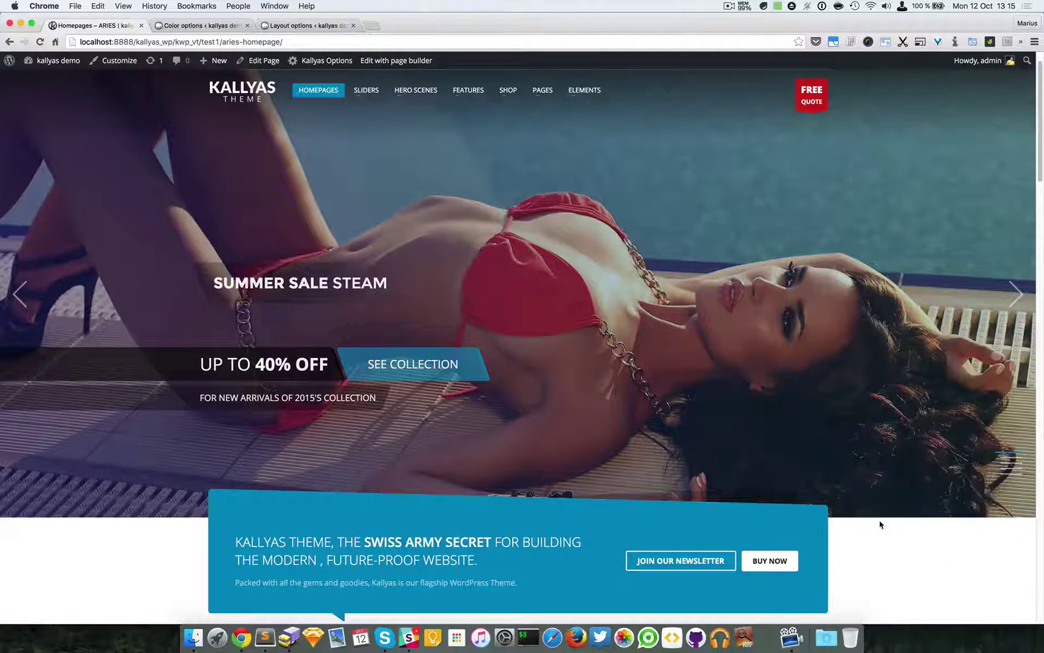
{"action": "scroll", "coordinate": [889, 546], "scroll_direction": "up", "scroll_amount": 1}
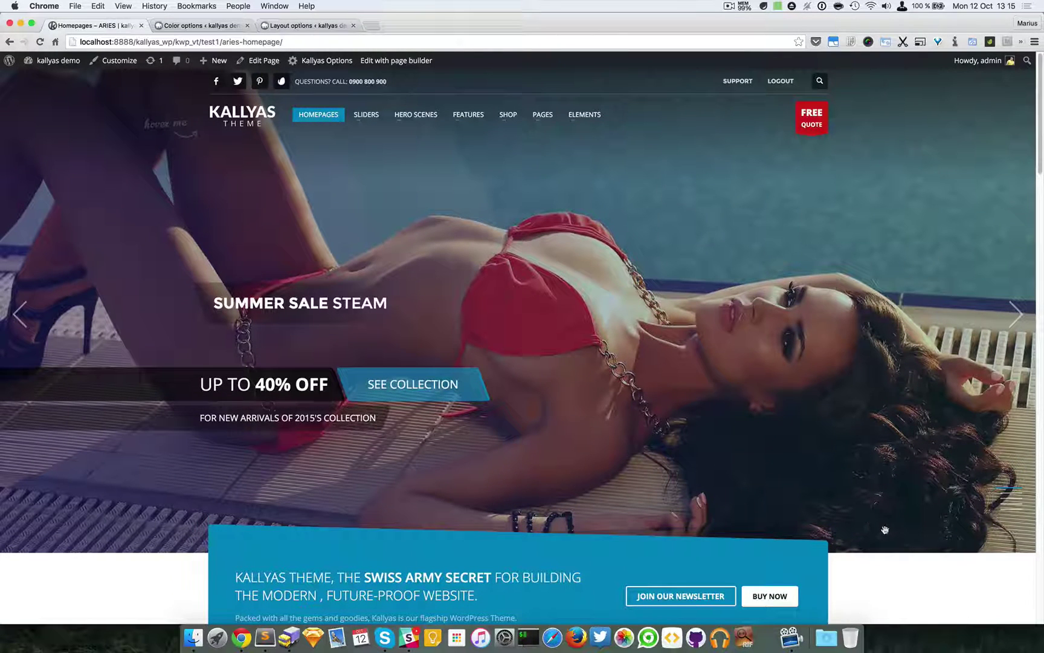
{"action": "scroll", "coordinate": [864, 500], "scroll_direction": "down", "scroll_amount": 1}
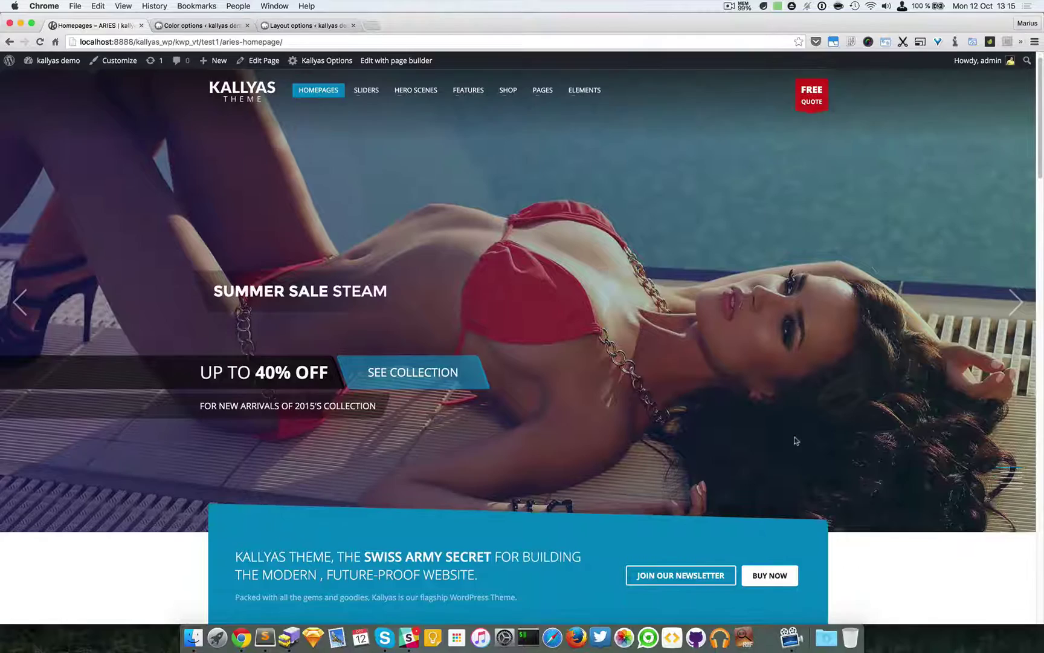
{"action": "scroll", "coordinate": [218, 138], "scroll_direction": "up", "scroll_amount": 1}
{"action": "mouse_move", "coordinate": [235, 118]}
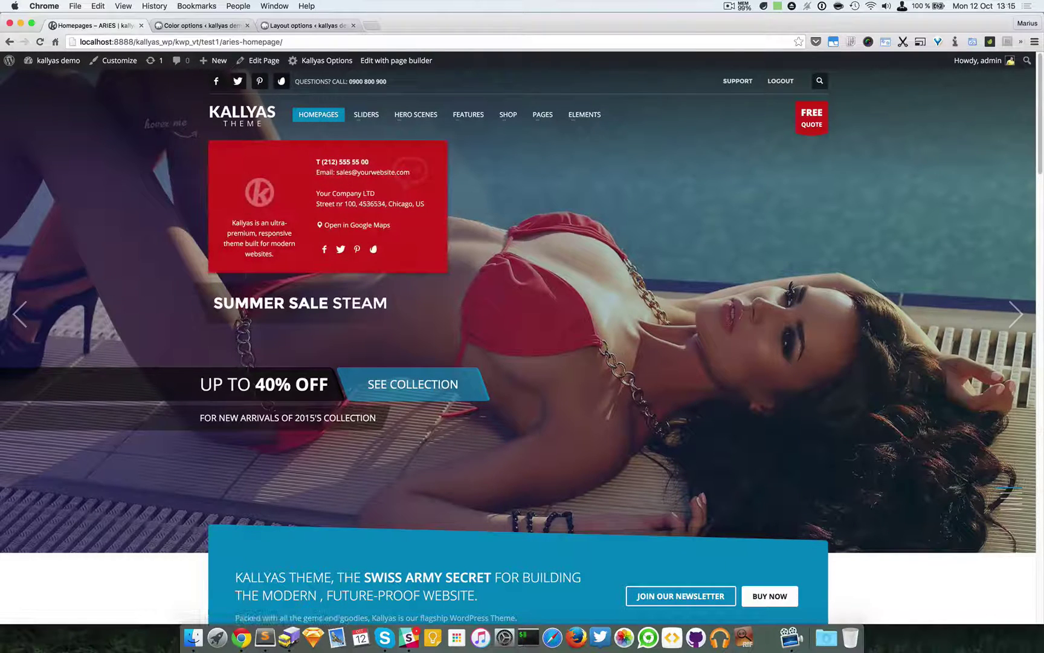
{"action": "scroll", "coordinate": [557, 230], "scroll_direction": "down", "scroll_amount": 10}
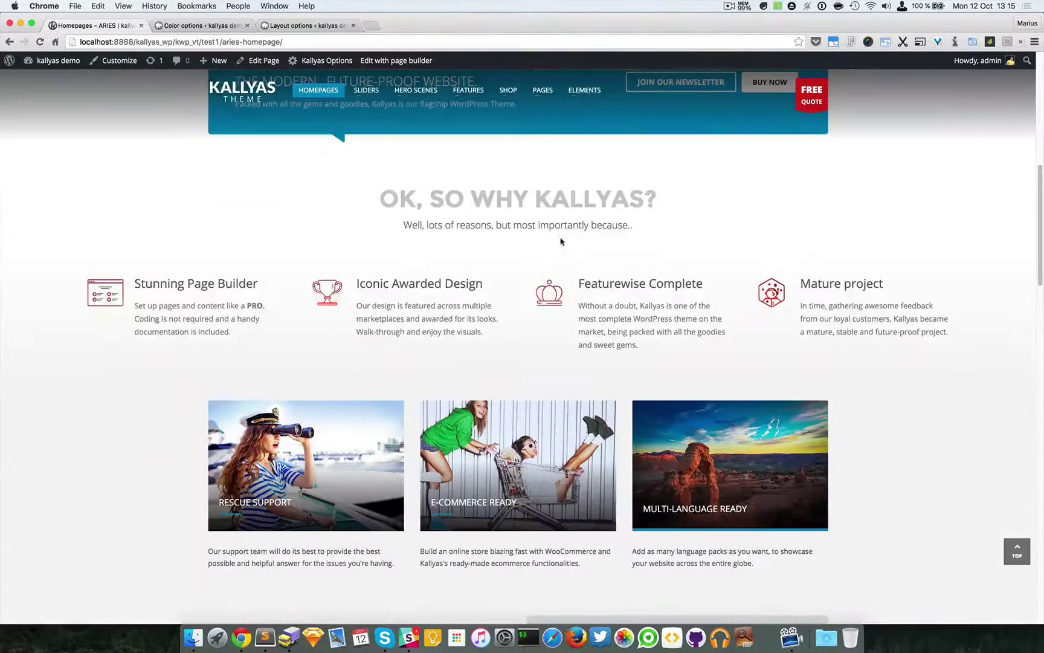
{"action": "scroll", "coordinate": [242, 290], "scroll_direction": "down", "scroll_amount": 4}
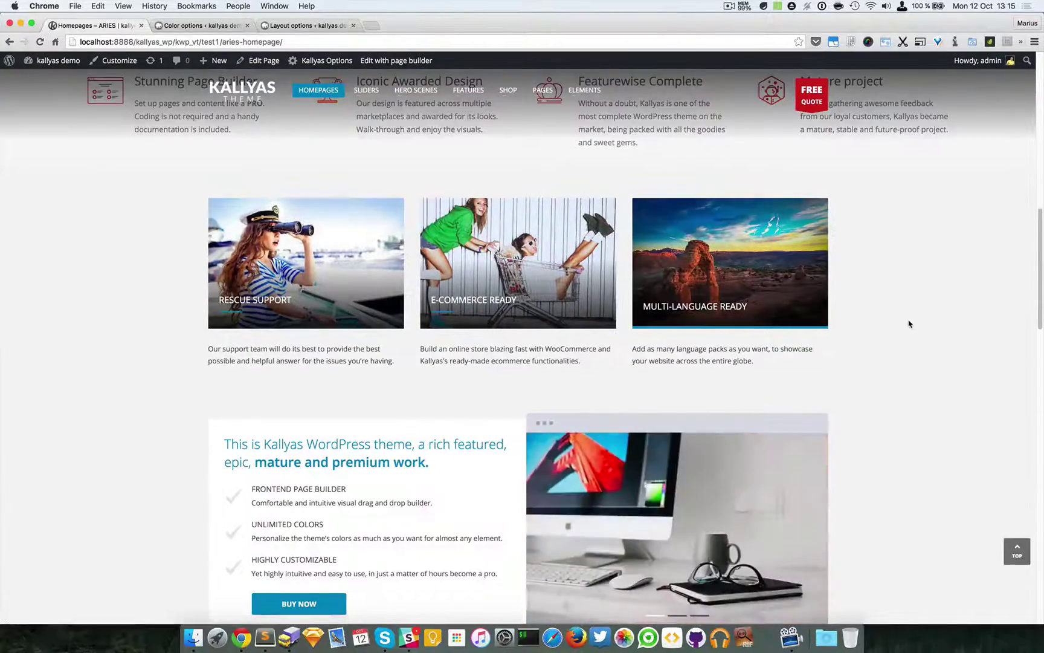
{"action": "scroll", "coordinate": [909, 324], "scroll_direction": "down", "scroll_amount": 6}
{"action": "scroll", "coordinate": [845, 320], "scroll_direction": "down", "scroll_amount": 3}
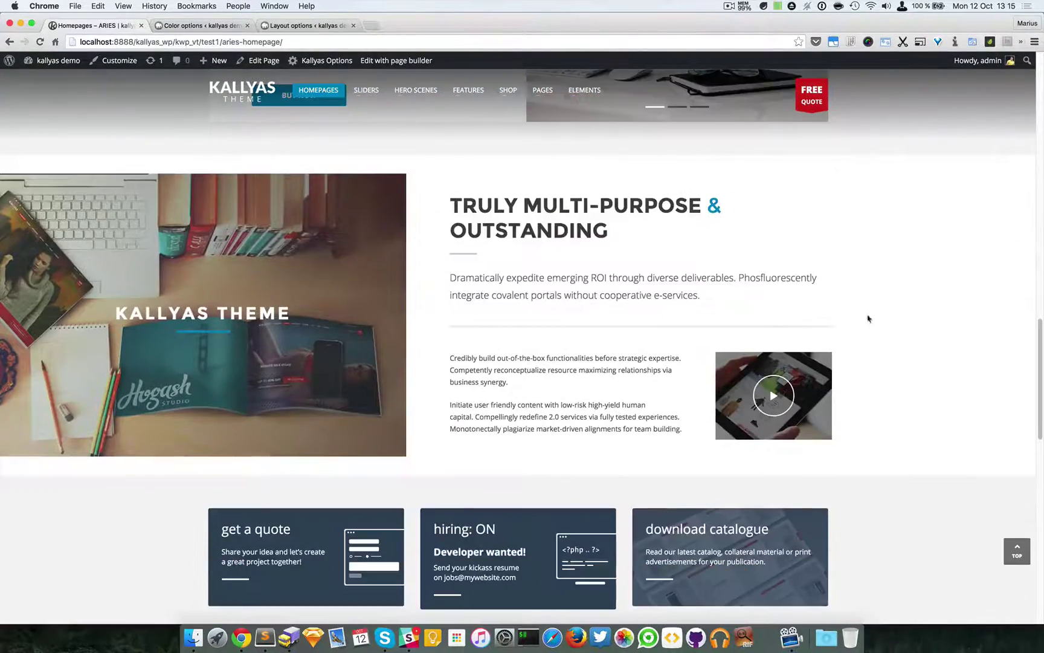
{"action": "scroll", "coordinate": [888, 316], "scroll_direction": "down", "scroll_amount": 1}
{"action": "scroll", "coordinate": [898, 316], "scroll_direction": "down", "scroll_amount": 6}
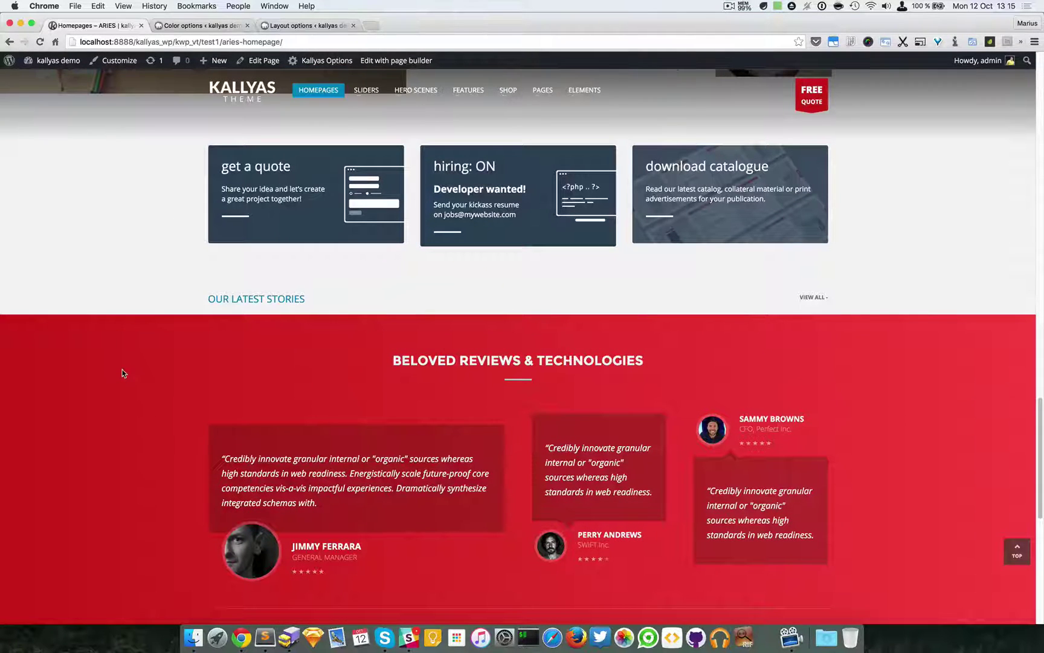
{"action": "scroll", "coordinate": [163, 370], "scroll_direction": "down", "scroll_amount": 1}
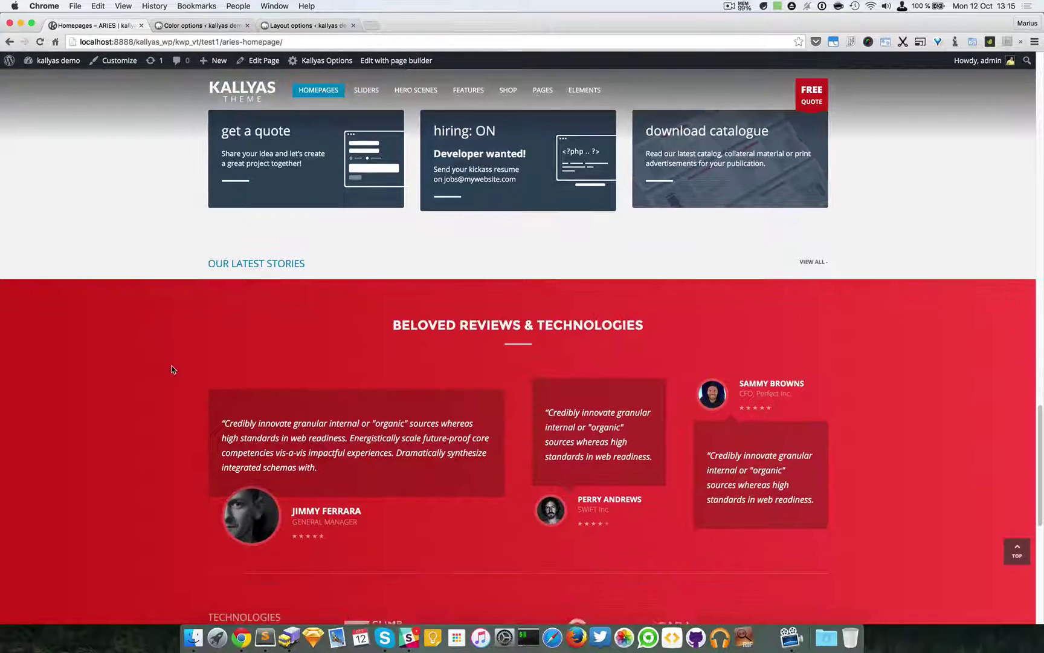
{"action": "scroll", "coordinate": [172, 370], "scroll_direction": "down", "scroll_amount": 3}
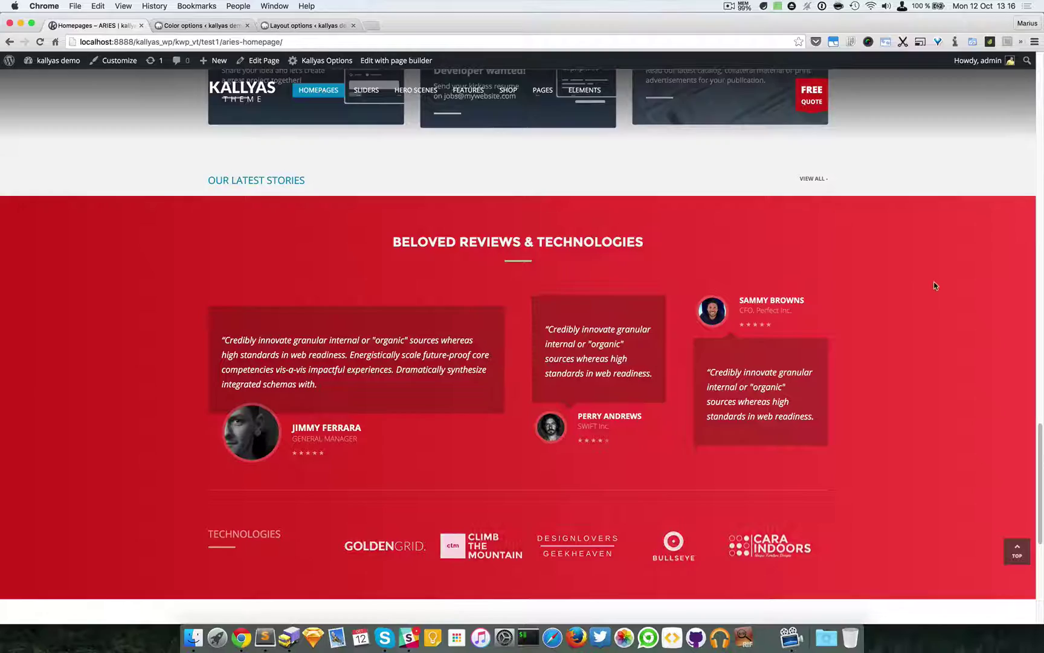
{"action": "scroll", "coordinate": [935, 284], "scroll_direction": "down", "scroll_amount": 1}
{"action": "scroll", "coordinate": [934, 284], "scroll_direction": "down", "scroll_amount": 2}
{"action": "scroll", "coordinate": [935, 287], "scroll_direction": "down", "scroll_amount": 4}
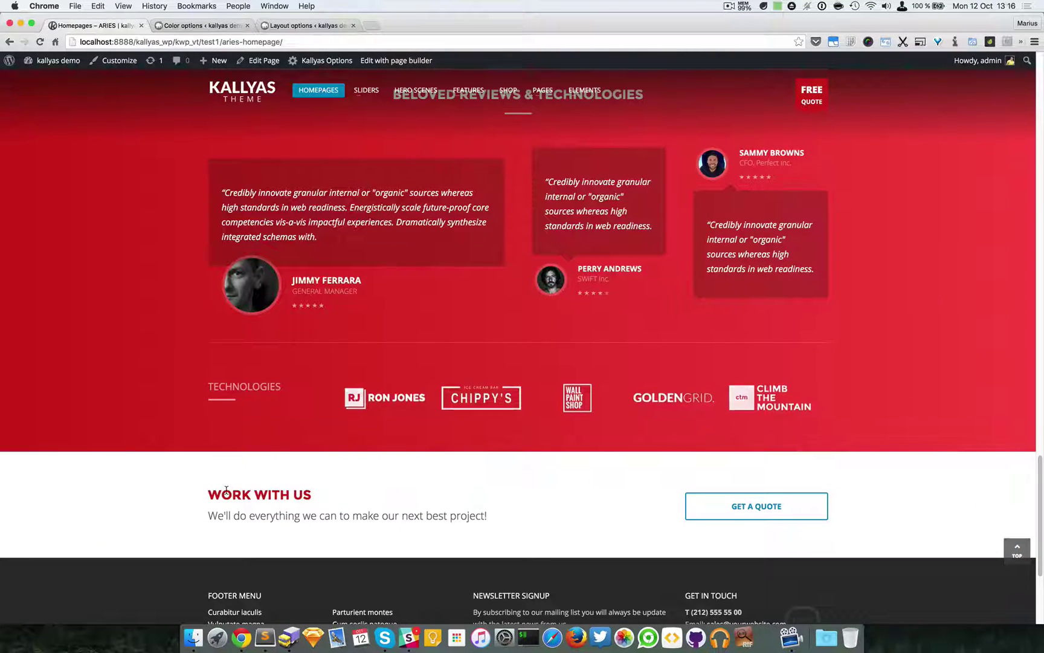
{"action": "mouse_move", "coordinate": [209, 495]}
{"action": "left_mouse_down"}
{"action": "mouse_move", "coordinate": [312, 495]}
{"action": "mouse_move", "coordinate": [213, 497]}
{"action": "left_mouse_up"}
{"action": "left_click", "coordinate": [293, 489]}
{"action": "left_click", "coordinate": [214, 498]}
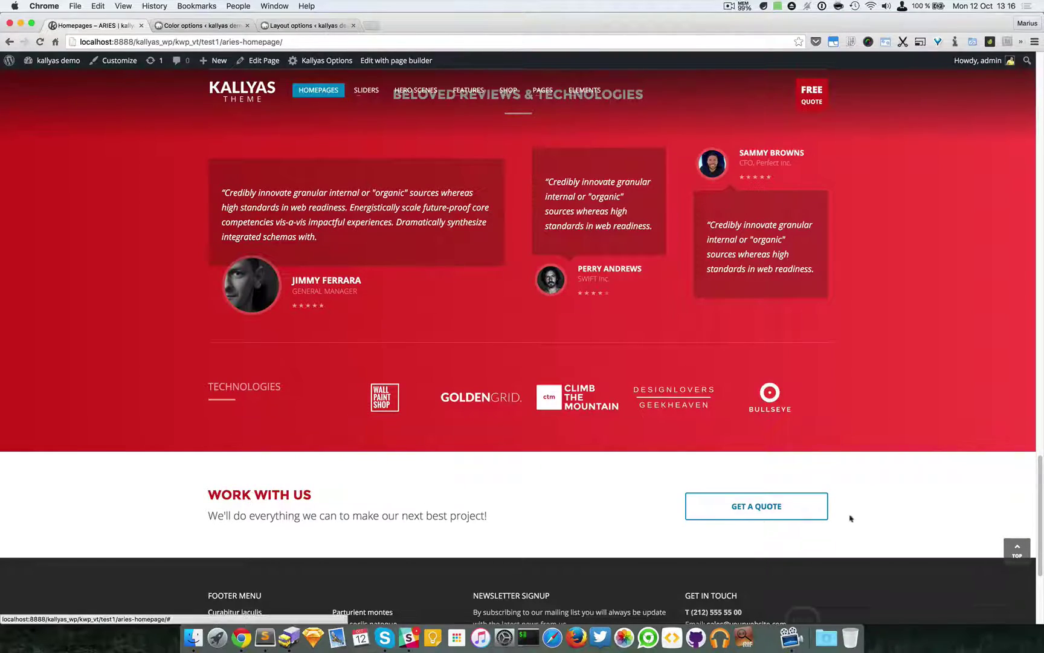
{"action": "scroll", "coordinate": [923, 509], "scroll_direction": "down", "scroll_amount": 3}
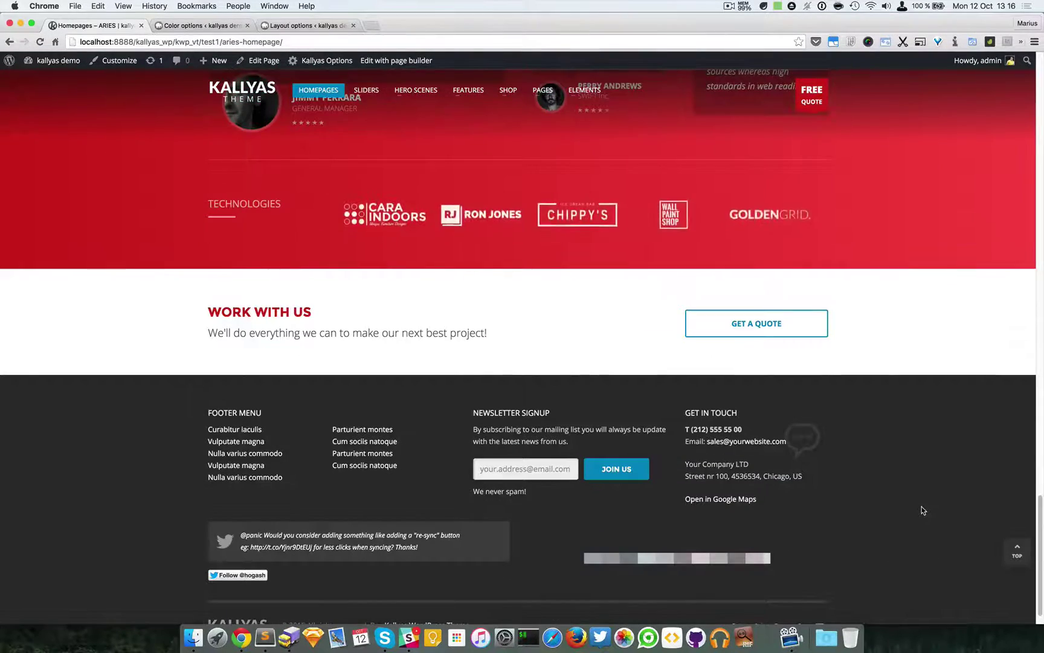
{"action": "scroll", "coordinate": [923, 510], "scroll_direction": "up", "scroll_amount": 10}
{"action": "scroll", "coordinate": [922, 509], "scroll_direction": "up", "scroll_amount": 5}
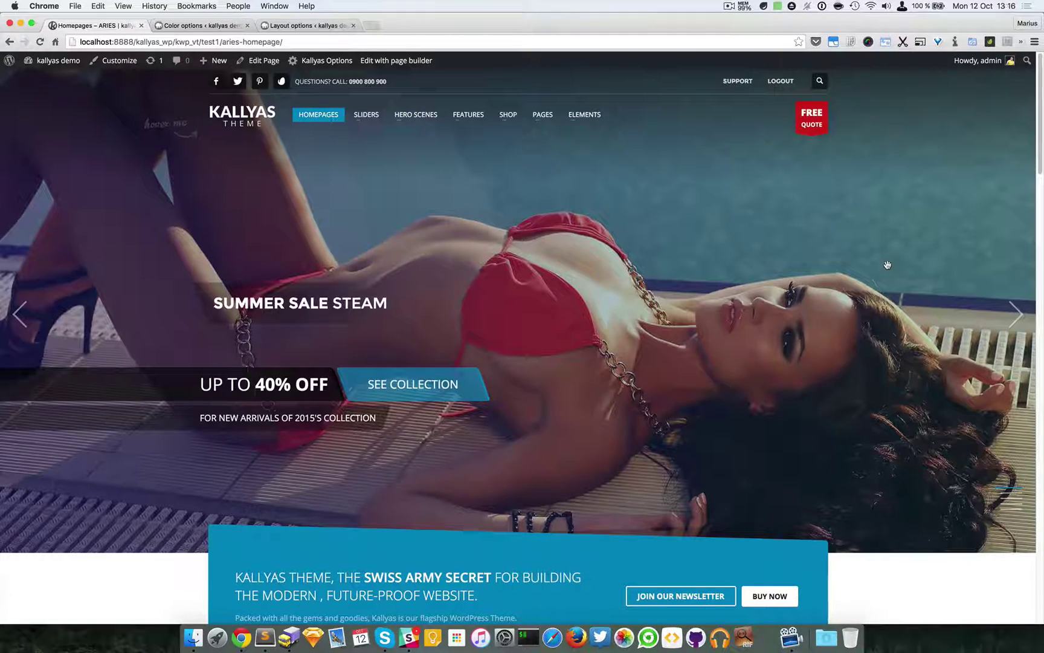
{"action": "scroll", "coordinate": [887, 265], "scroll_direction": "down", "scroll_amount": 10}
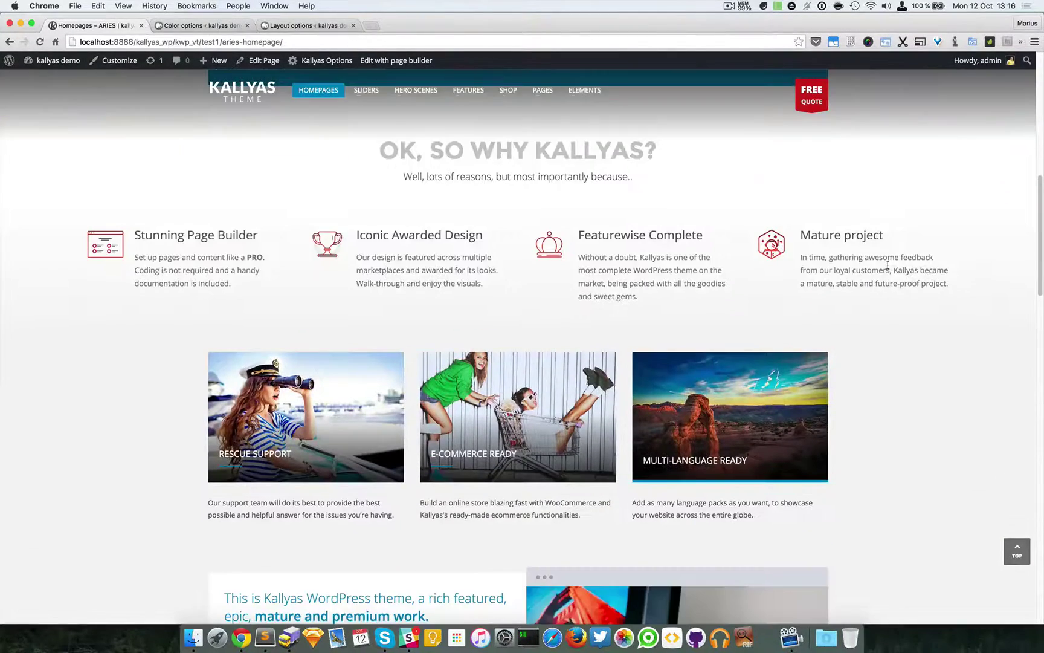
{"action": "scroll", "coordinate": [888, 265], "scroll_direction": "up", "scroll_amount": 10}
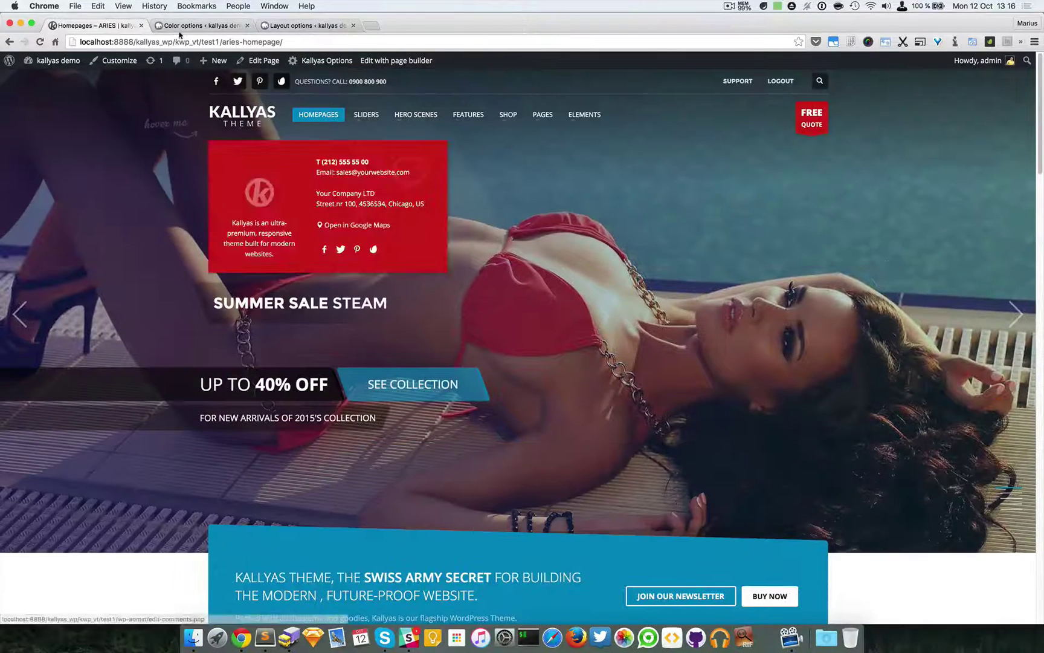
Set the Top Nav default Color to orange and save the colour options.
{"action": "left_click", "coordinate": [195, 26]}
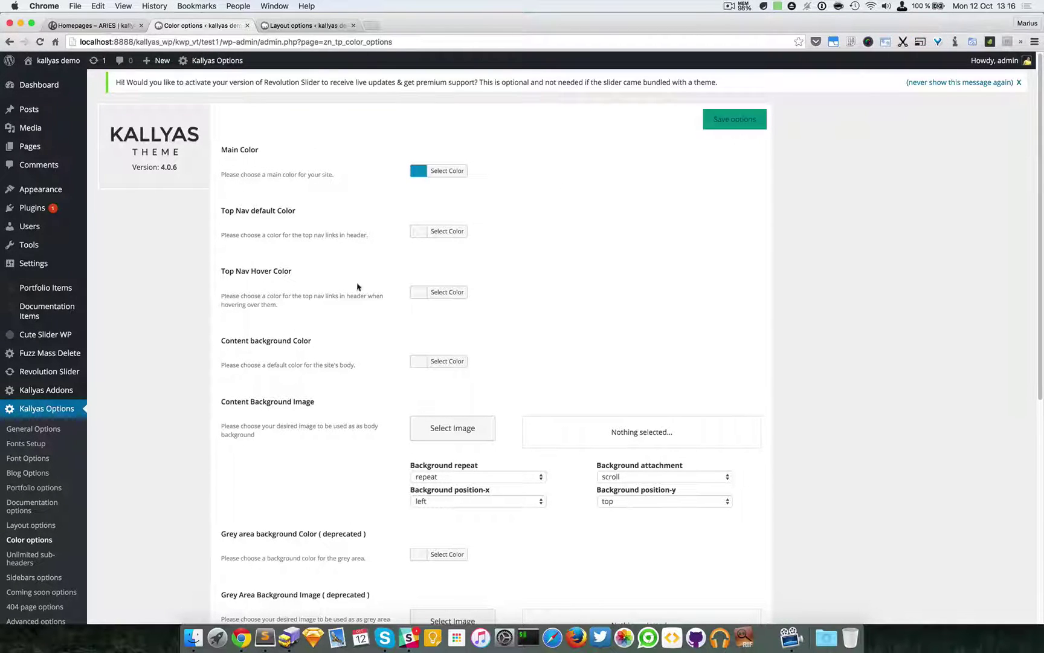
{"action": "left_click", "coordinate": [440, 232]}
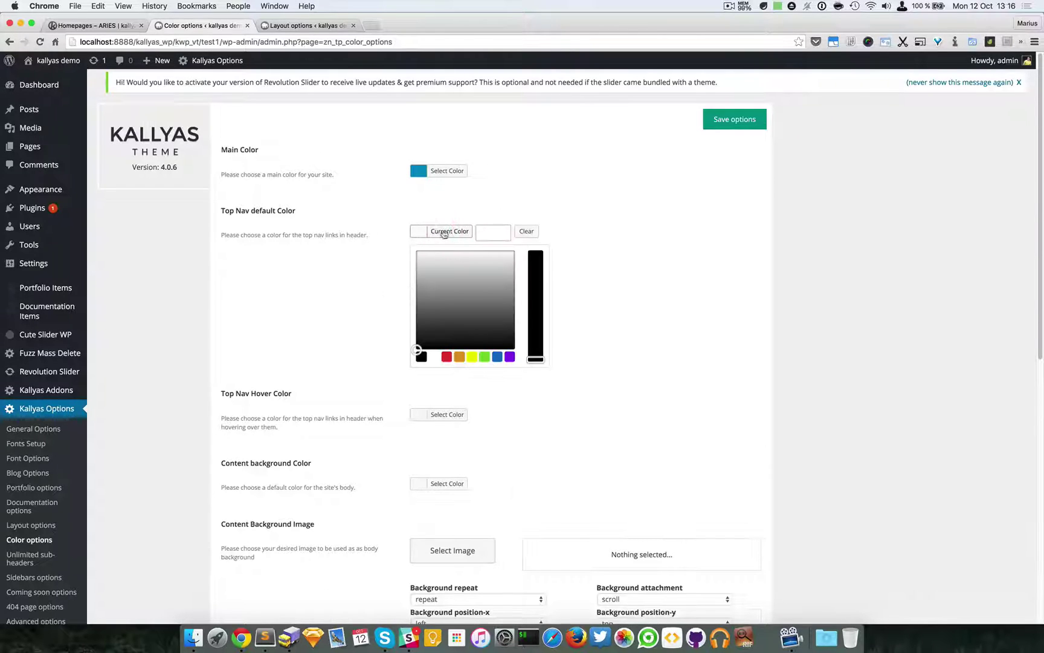
{"action": "left_click", "coordinate": [461, 357]}
{"action": "left_click", "coordinate": [686, 303]}
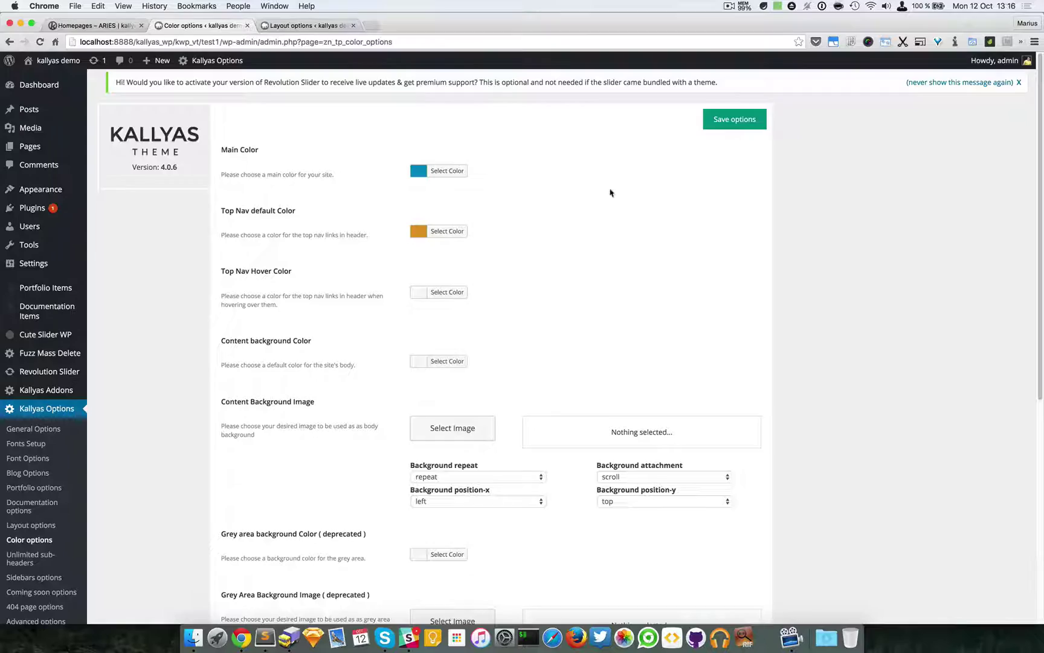
{"action": "left_click", "coordinate": [735, 119]}
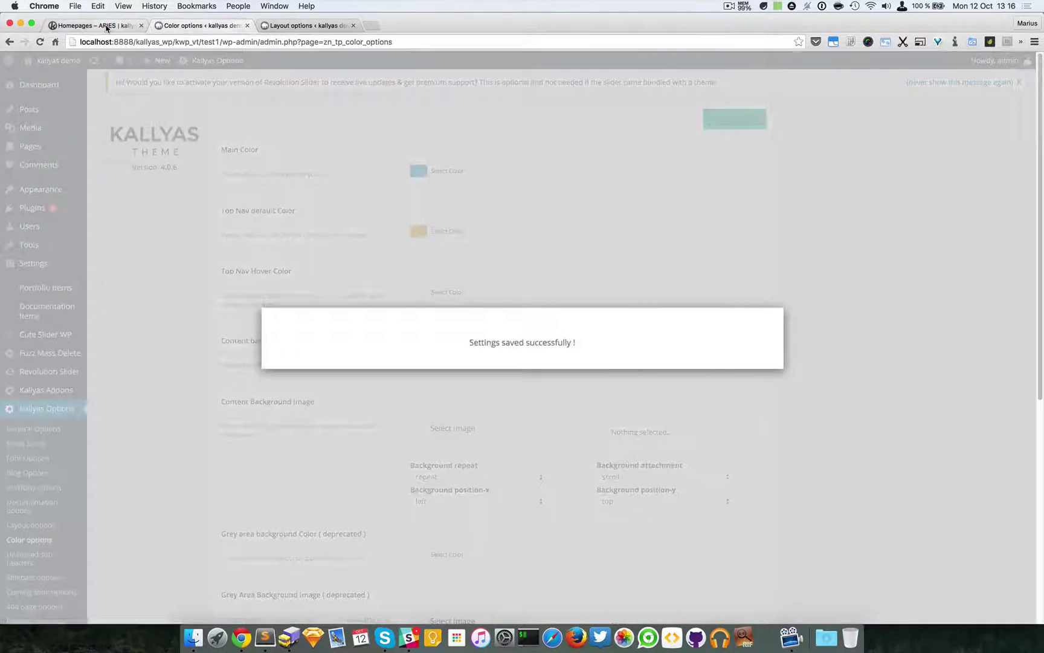
Reload the homepage to check the orange top-bar links, then return to Color options.
{"action": "left_click", "coordinate": [78, 25]}
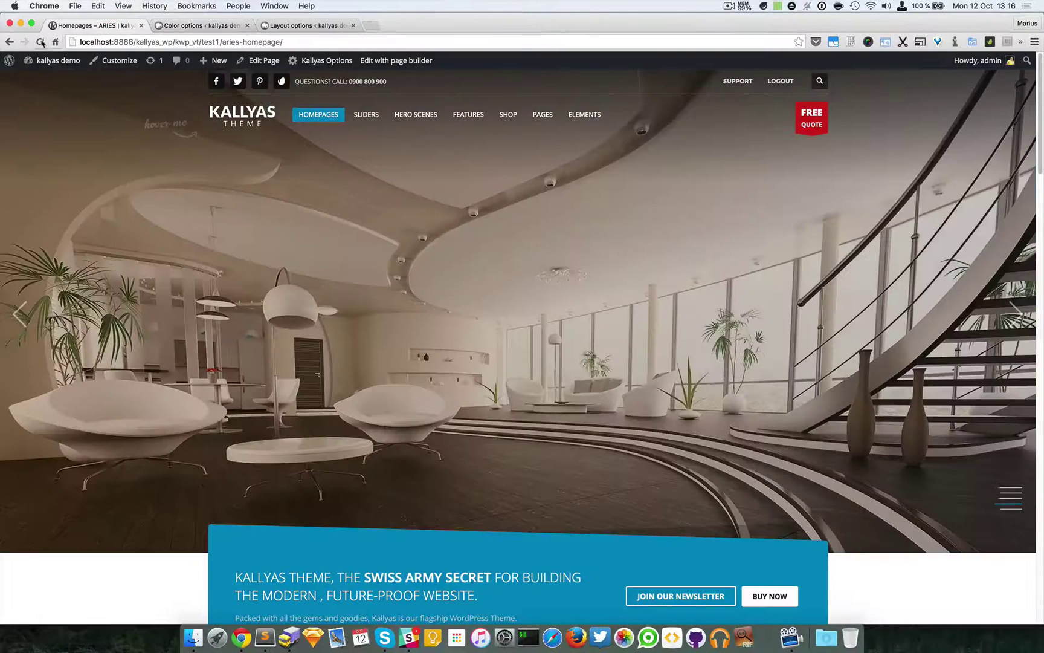
{"action": "left_click", "coordinate": [41, 42]}
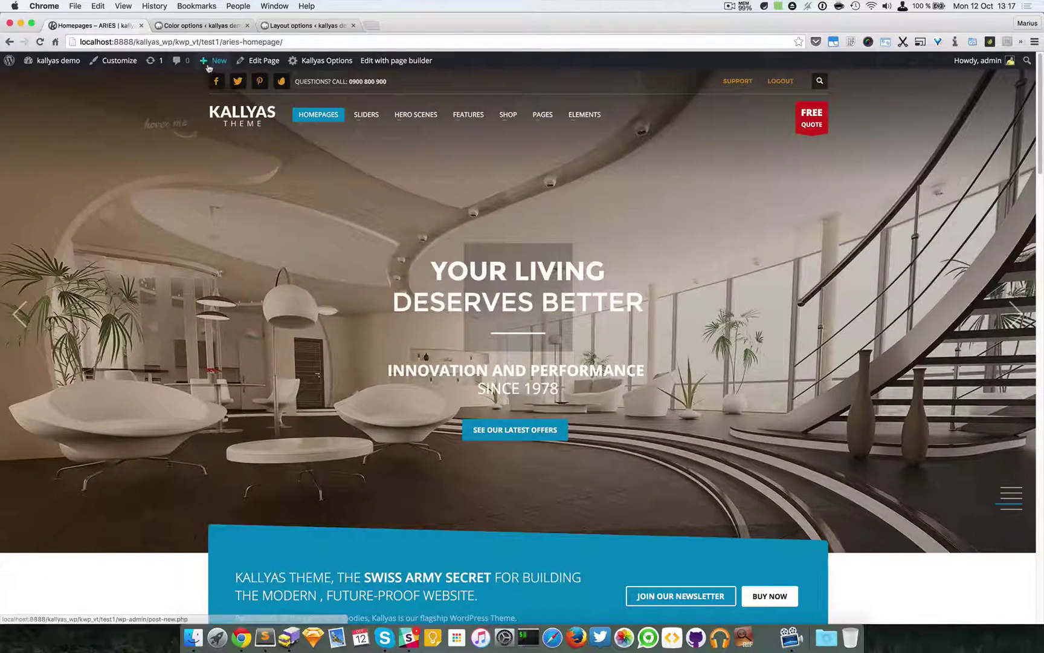
{"action": "left_click", "coordinate": [203, 25]}
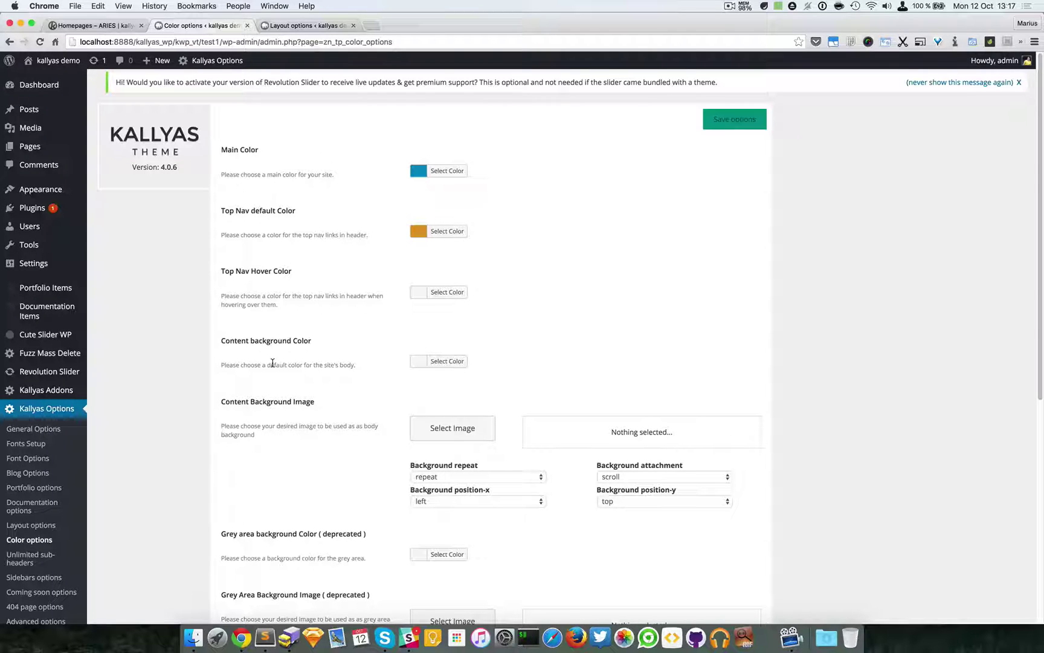
Set the content background colour to green and save the colour options.
{"action": "left_click", "coordinate": [442, 361]}
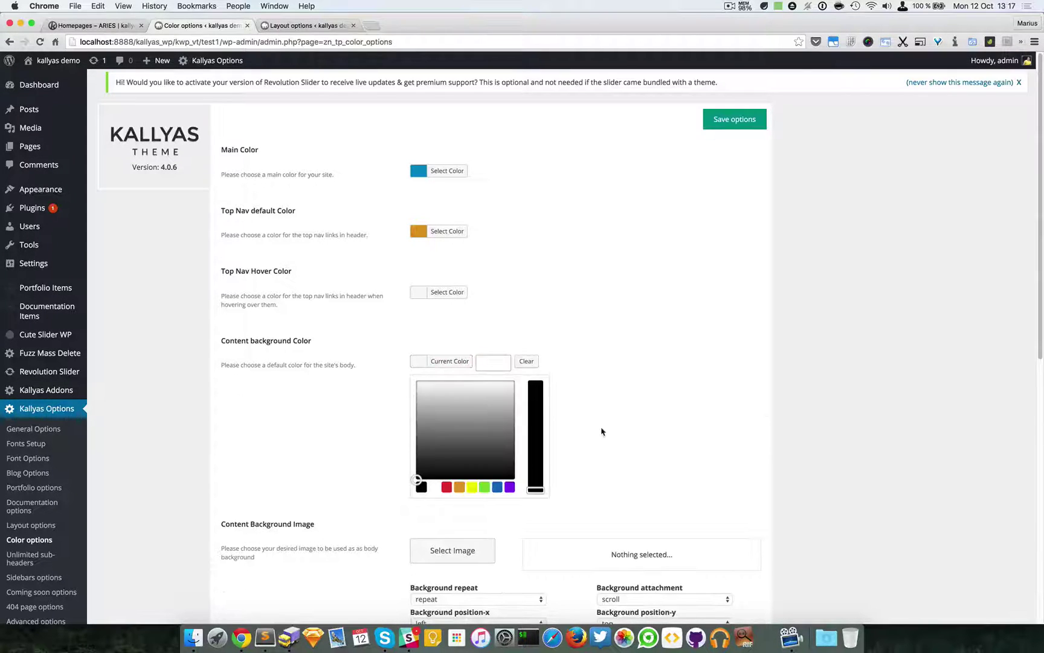
{"action": "left_click", "coordinate": [485, 488]}
{"action": "left_click", "coordinate": [667, 370]}
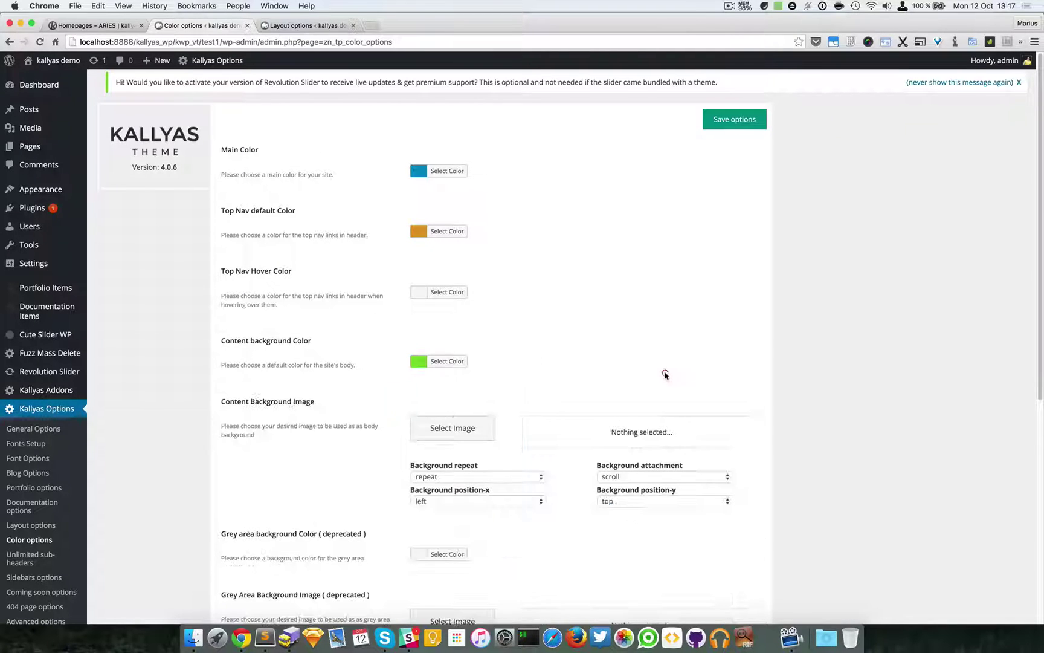
{"action": "left_click", "coordinate": [734, 120]}
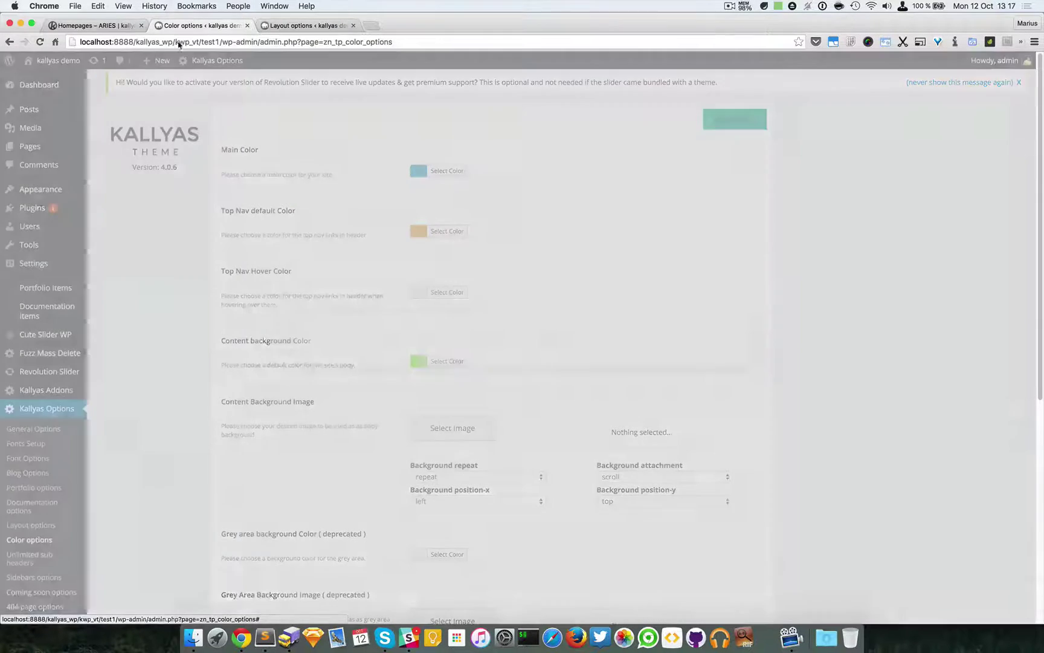
Scroll through the ARIES homepage to review its new lime-green section bands.
{"action": "left_click", "coordinate": [60, 26]}
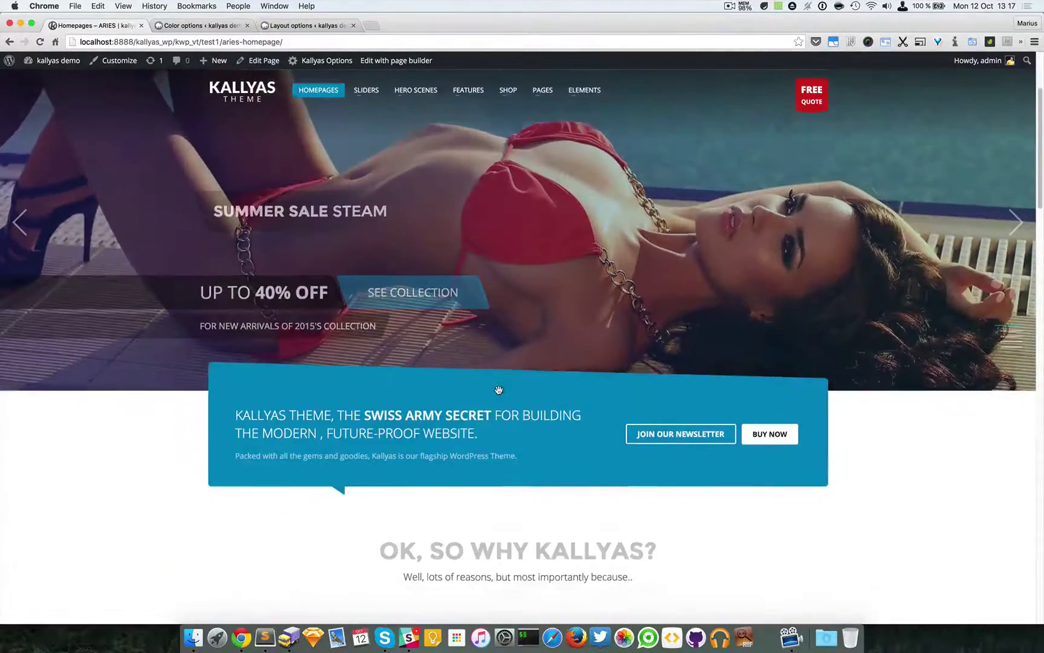
{"action": "scroll", "coordinate": [499, 393], "scroll_direction": "up", "scroll_amount": 5}
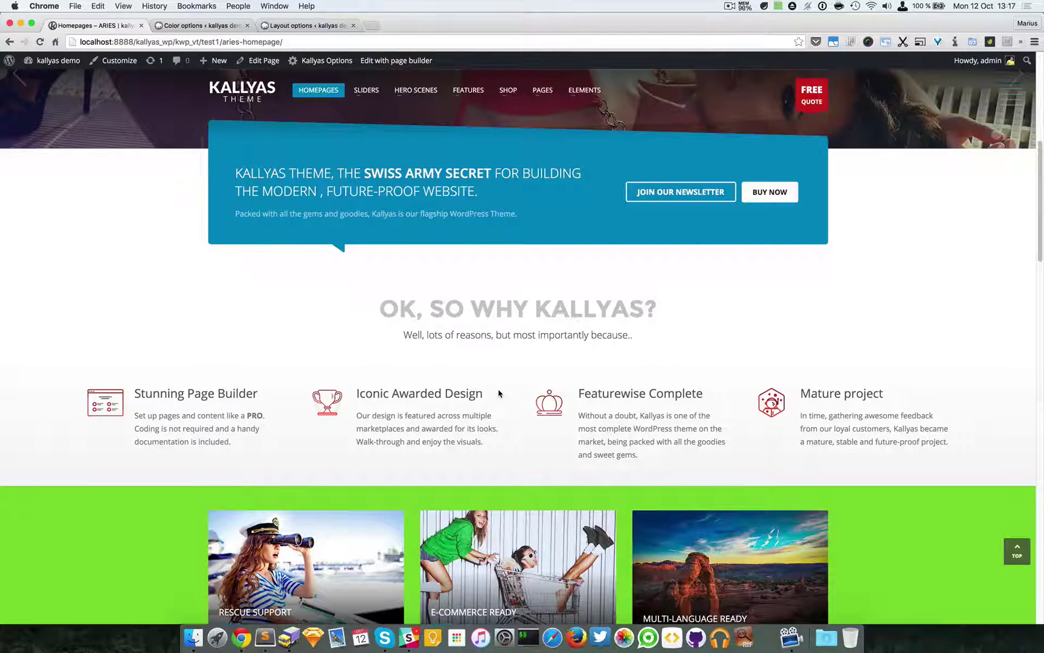
{"action": "scroll", "coordinate": [785, 413], "scroll_direction": "down", "scroll_amount": 3}
{"action": "scroll", "coordinate": [876, 444], "scroll_direction": "up", "scroll_amount": 2}
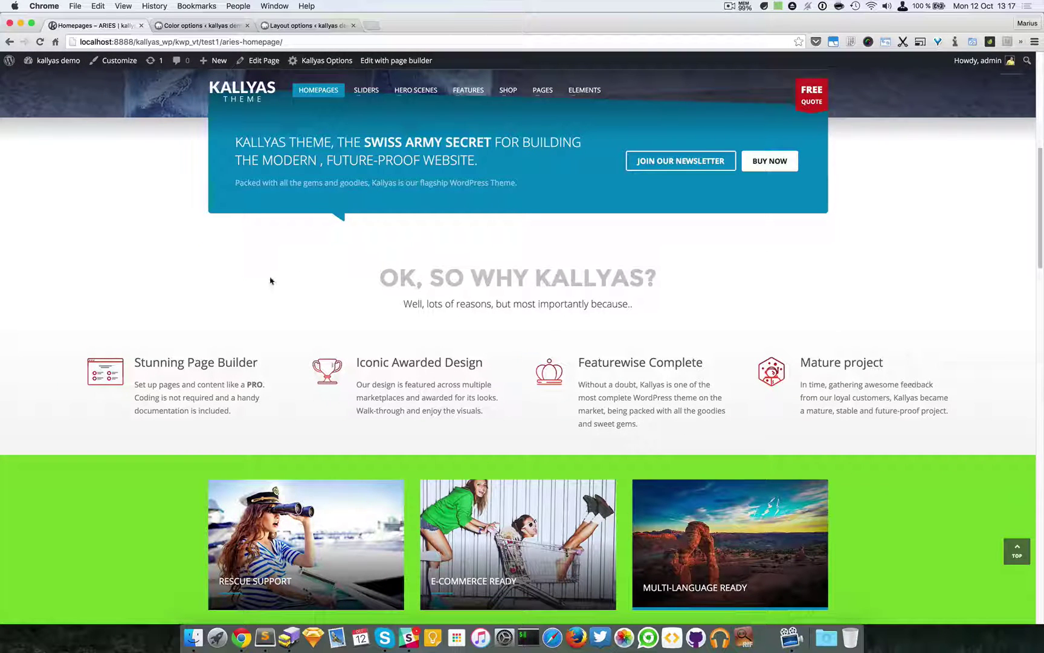
{"action": "scroll", "coordinate": [193, 370], "scroll_direction": "down", "scroll_amount": 2}
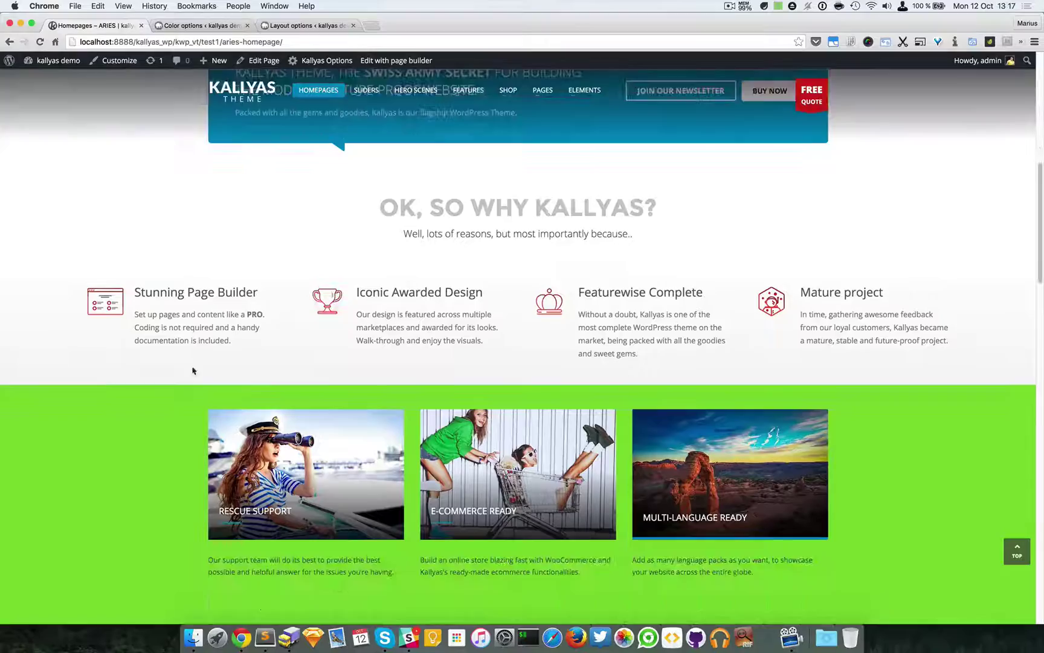
{"action": "scroll", "coordinate": [115, 504], "scroll_direction": "down", "scroll_amount": 5}
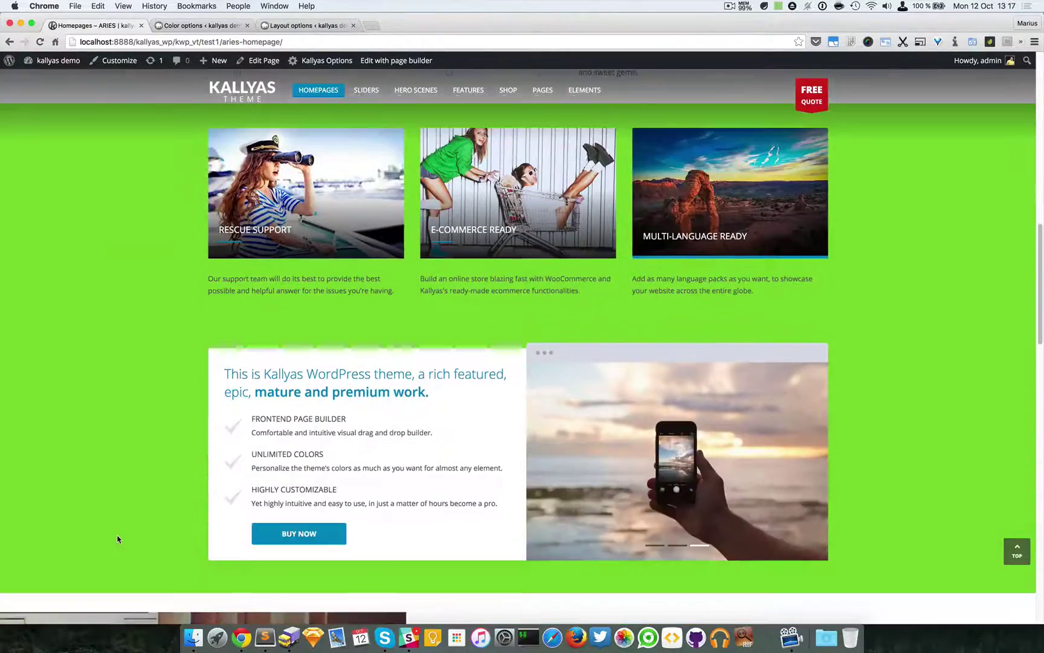
{"action": "scroll", "coordinate": [126, 496], "scroll_direction": "down", "scroll_amount": 10}
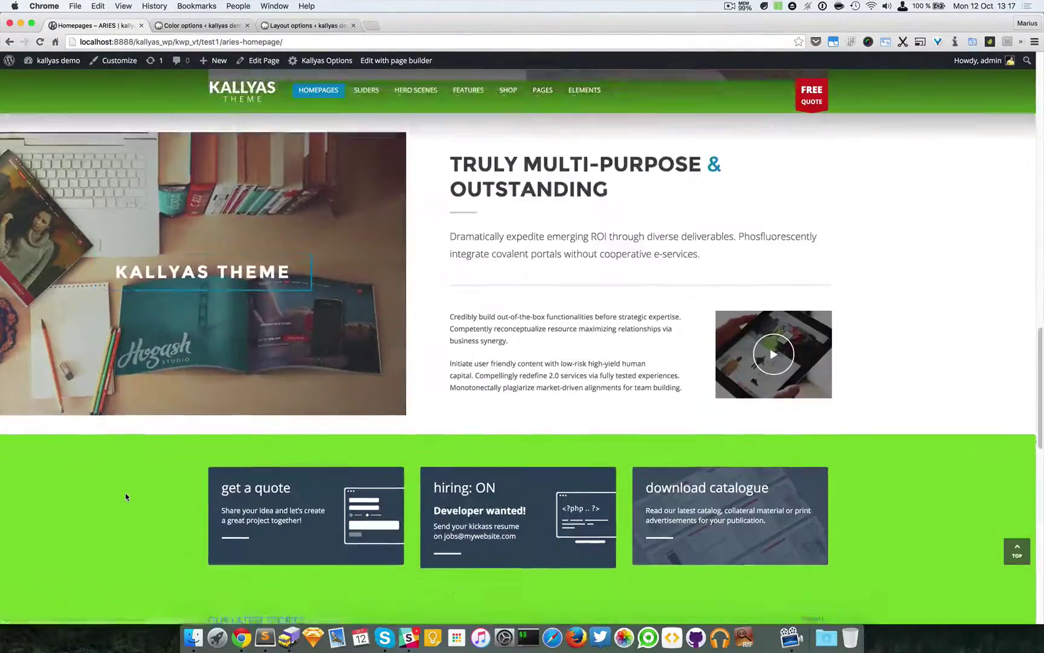
{"action": "scroll", "coordinate": [126, 496], "scroll_direction": "up", "scroll_amount": 15}
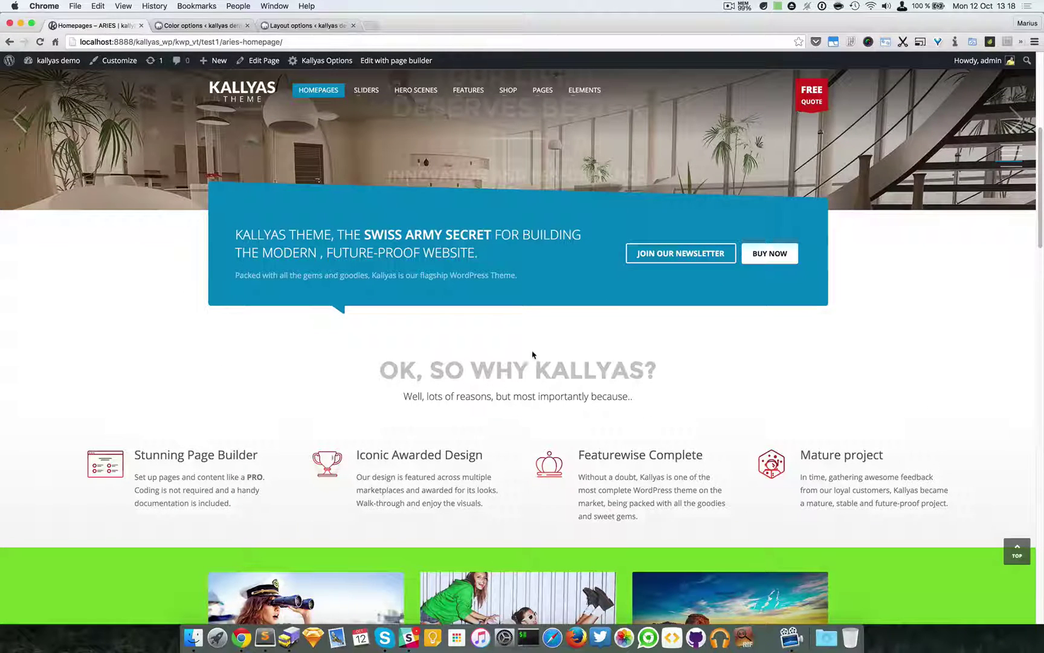
Open the homepage in the page builder and scroll down to the Swiss Army Secret banner.
{"action": "left_click", "coordinate": [383, 60]}
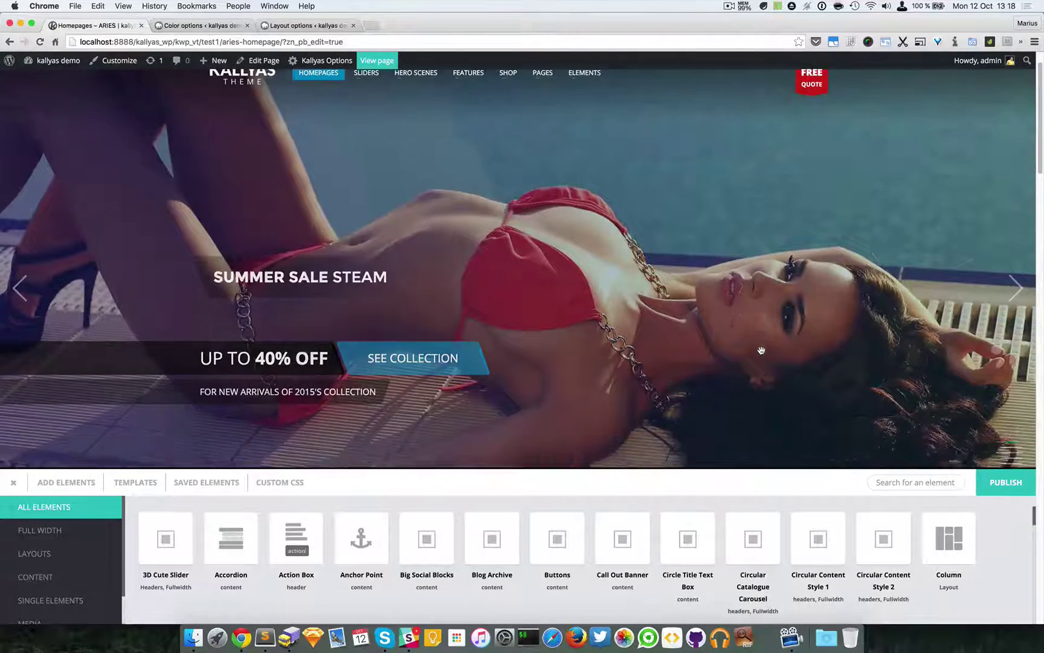
{"action": "scroll", "coordinate": [760, 349], "scroll_direction": "down", "scroll_amount": 3}
{"action": "left_click", "coordinate": [14, 483]}
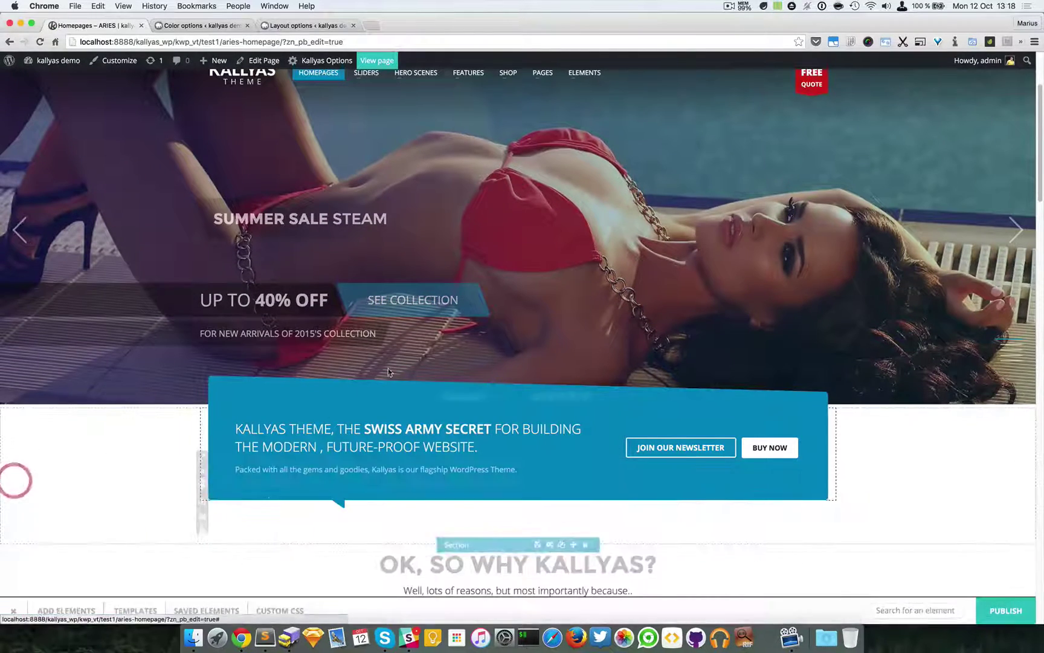
{"action": "scroll", "coordinate": [439, 339], "scroll_direction": "down", "scroll_amount": 5}
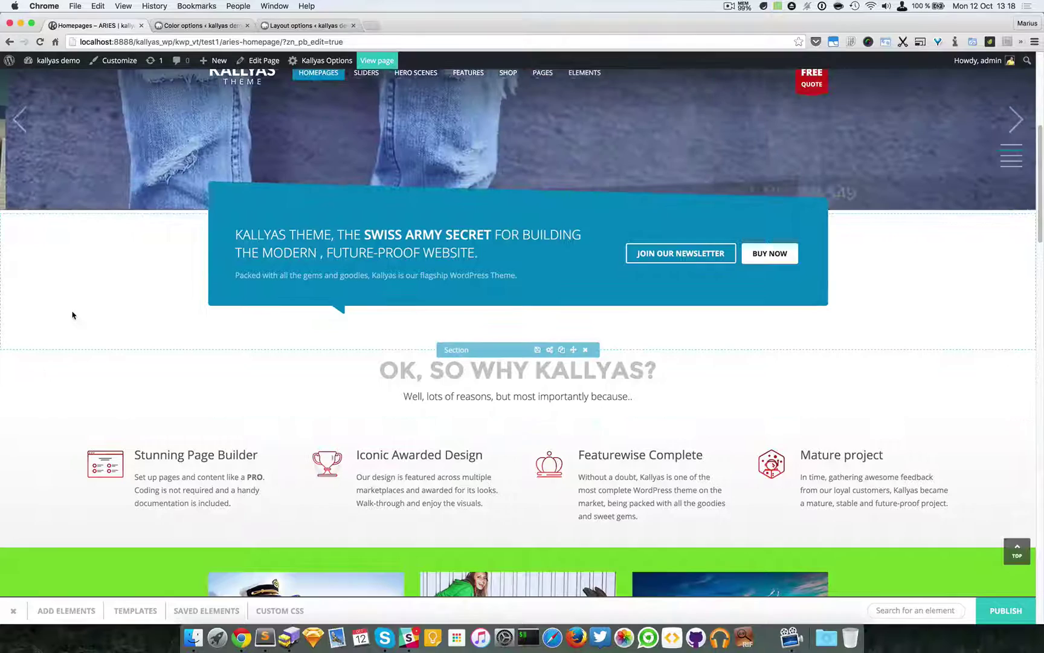
Clear the banner section's #ffffff background colour override and save the page.
{"action": "left_click", "coordinate": [550, 351]}
{"action": "left_click", "coordinate": [370, 265]}
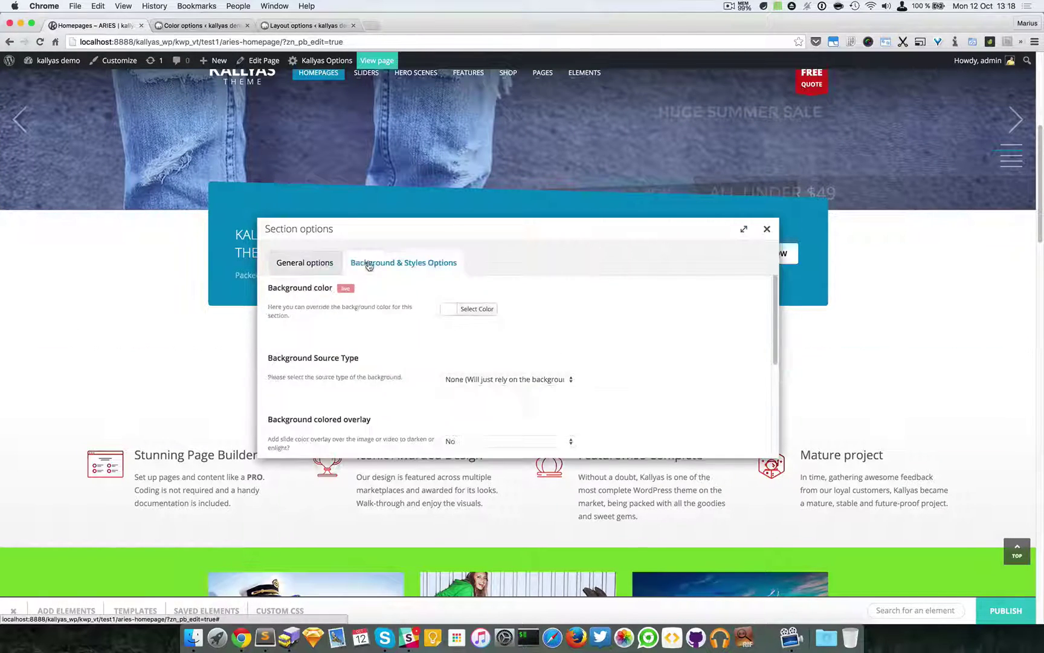
{"action": "left_click", "coordinate": [475, 309]}
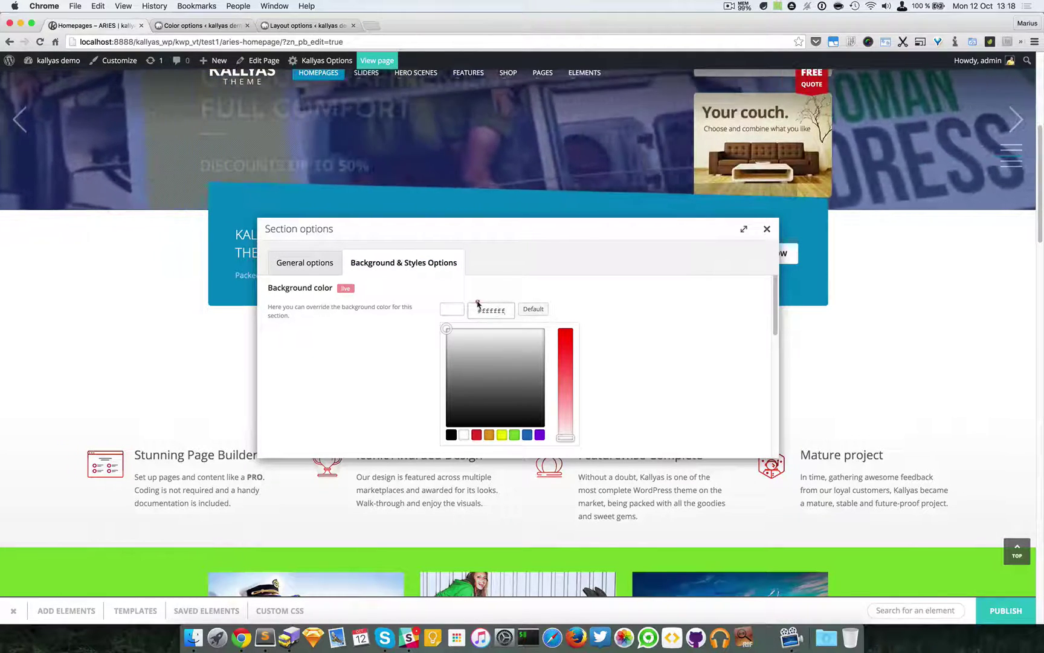
{"action": "left_click", "coordinate": [478, 304]}
{"action": "left_click", "coordinate": [483, 304]}
{"action": "double_click", "coordinate": [494, 310]}
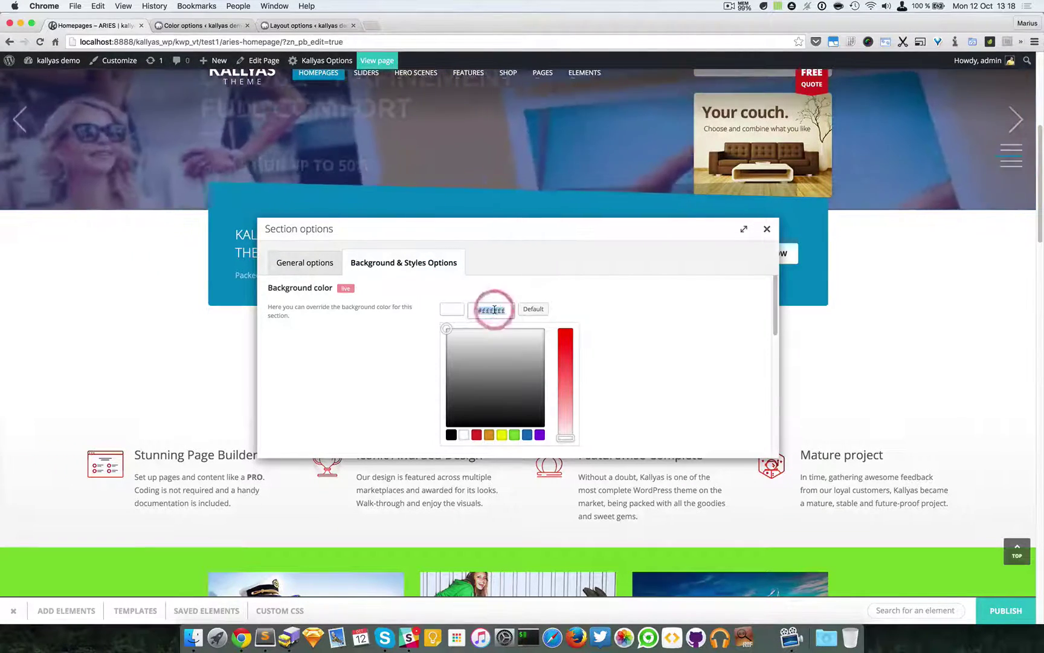
{"action": "key", "text": "BackSpace"}
{"action": "left_click", "coordinate": [604, 306]}
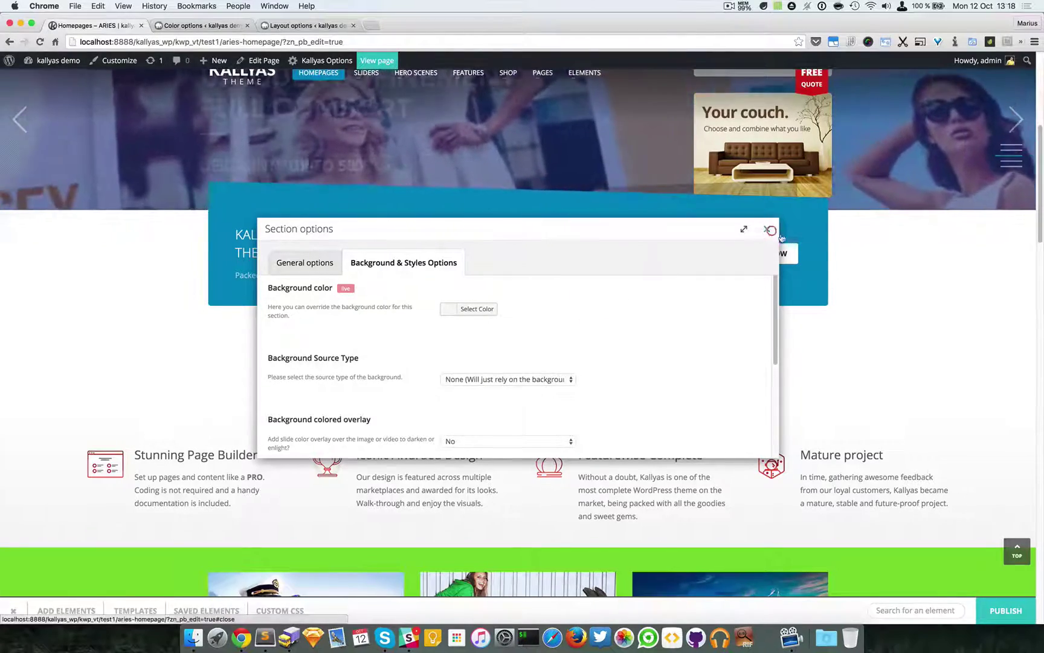
{"action": "left_click", "coordinate": [768, 230]}
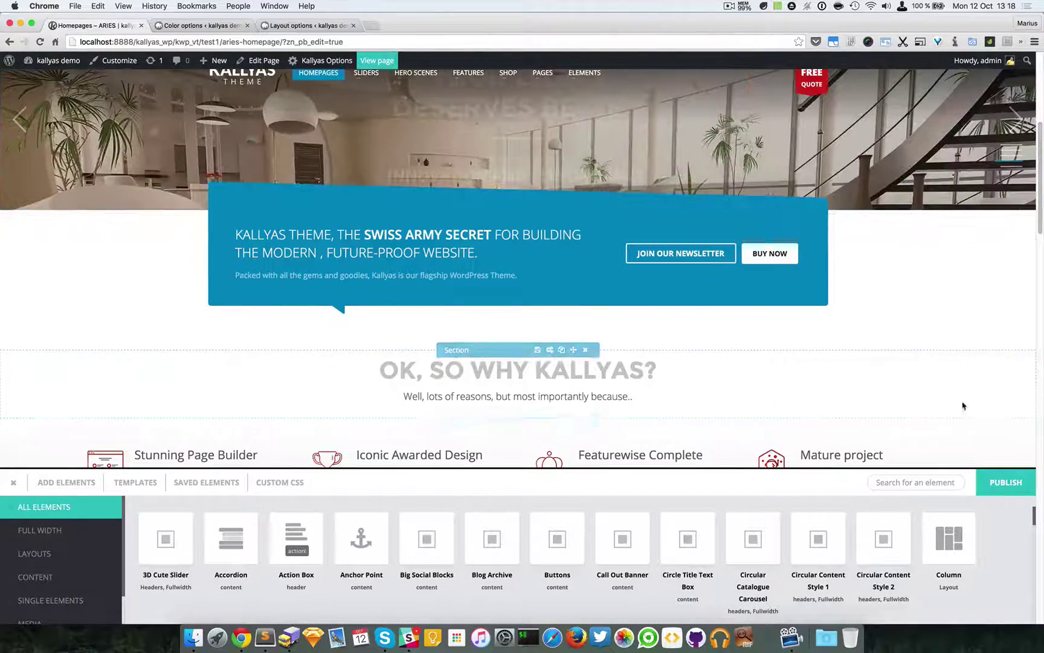
{"action": "key", "text": "super+r"}
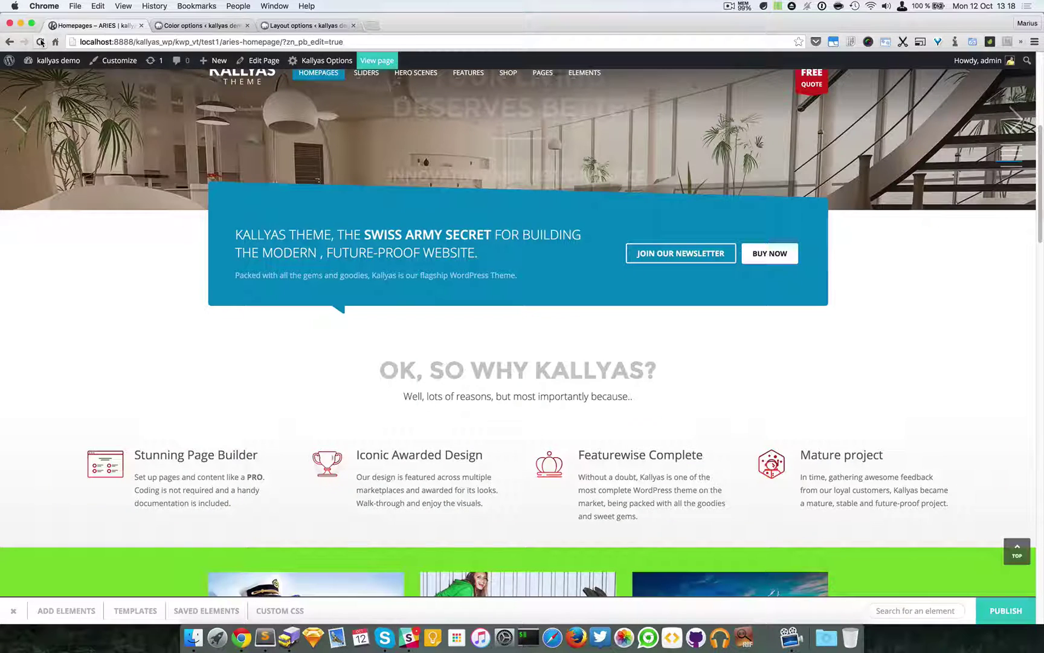
Reload the builder page and scroll down to see the banner section's lime-green background.
{"action": "left_click", "coordinate": [40, 41]}
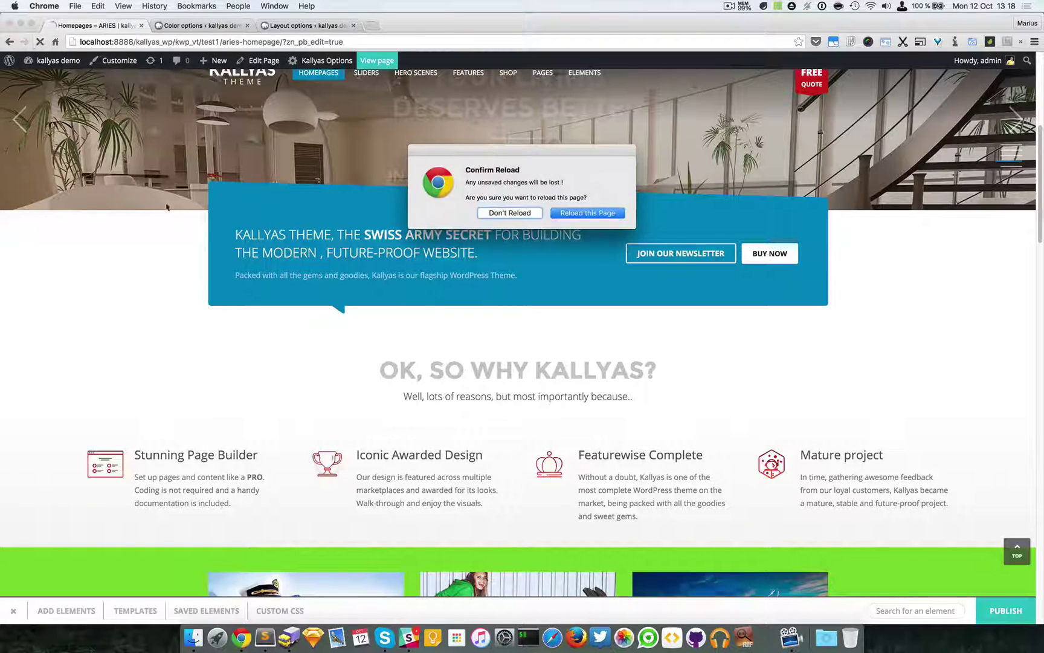
{"action": "left_click", "coordinate": [610, 214]}
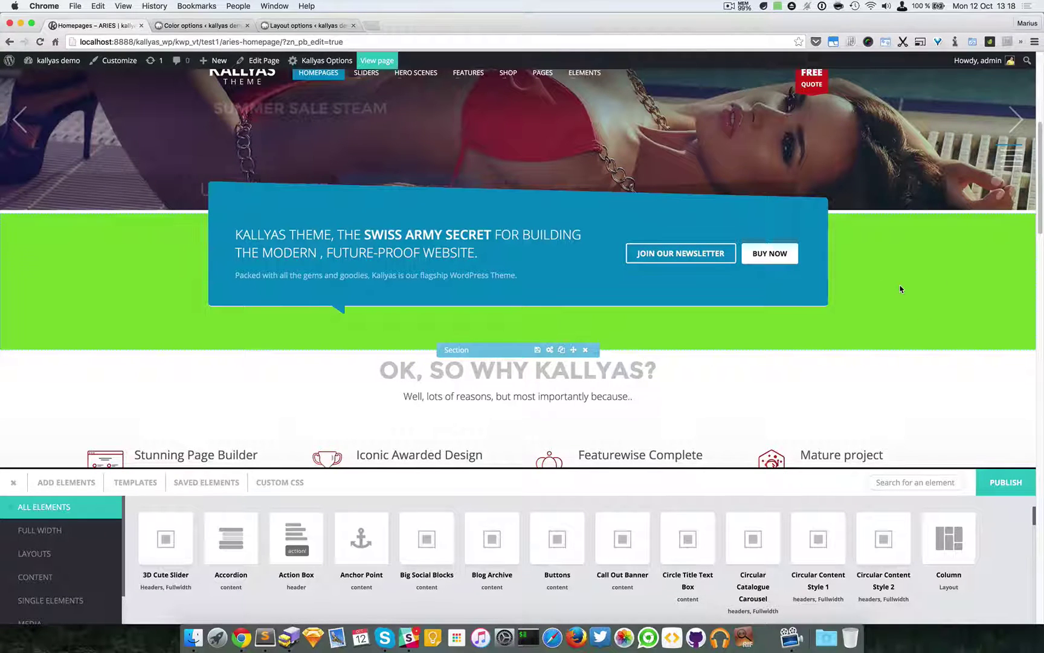
{"action": "scroll", "coordinate": [900, 289], "scroll_direction": "down", "scroll_amount": 2}
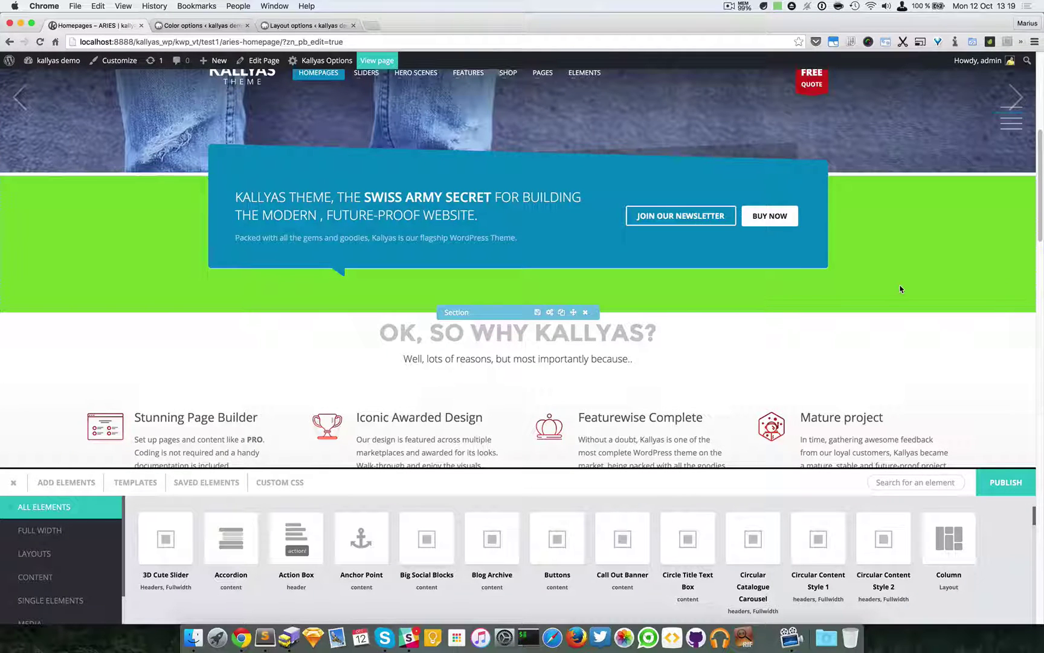
{"action": "scroll", "coordinate": [900, 288], "scroll_direction": "down", "scroll_amount": 5}
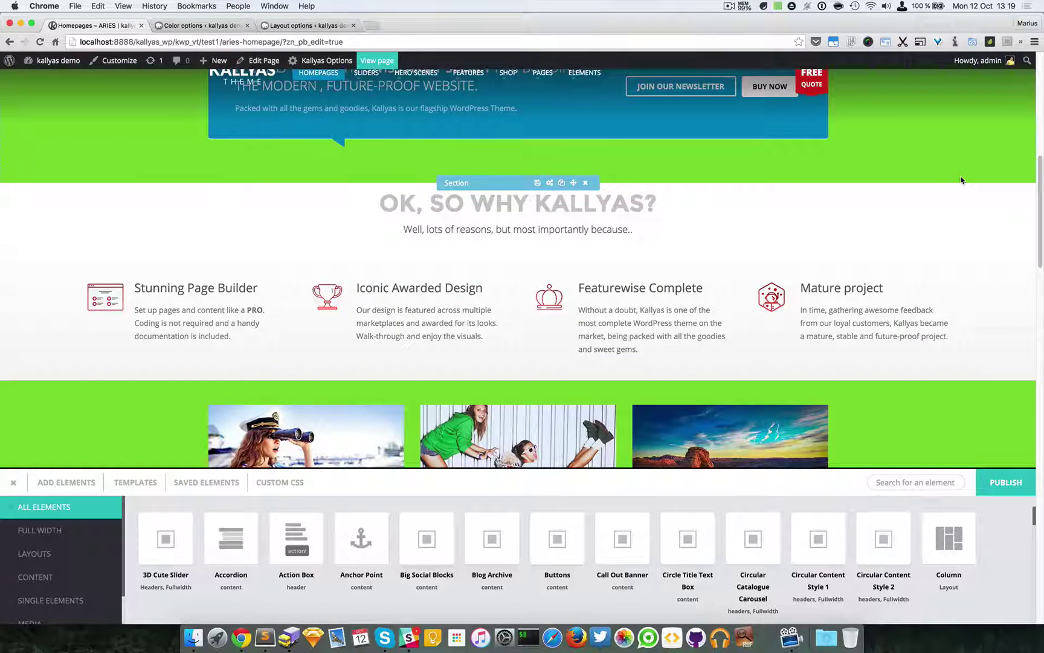
{"action": "right_click", "coordinate": [961, 180]}
{"action": "right_click", "coordinate": [965, 171]}
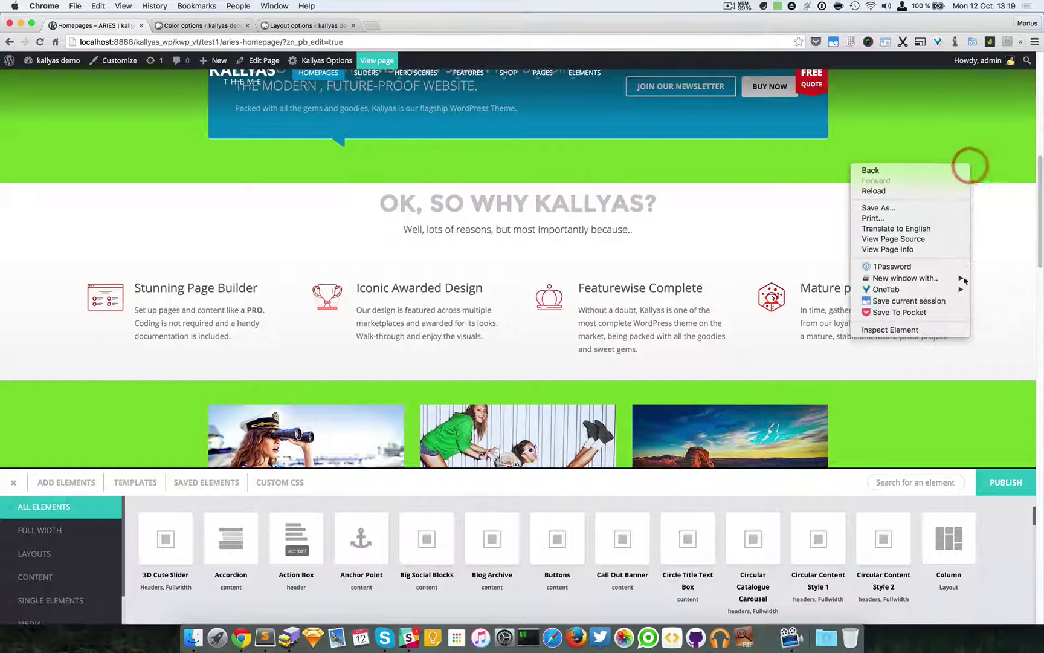
{"action": "left_click", "coordinate": [939, 330]}
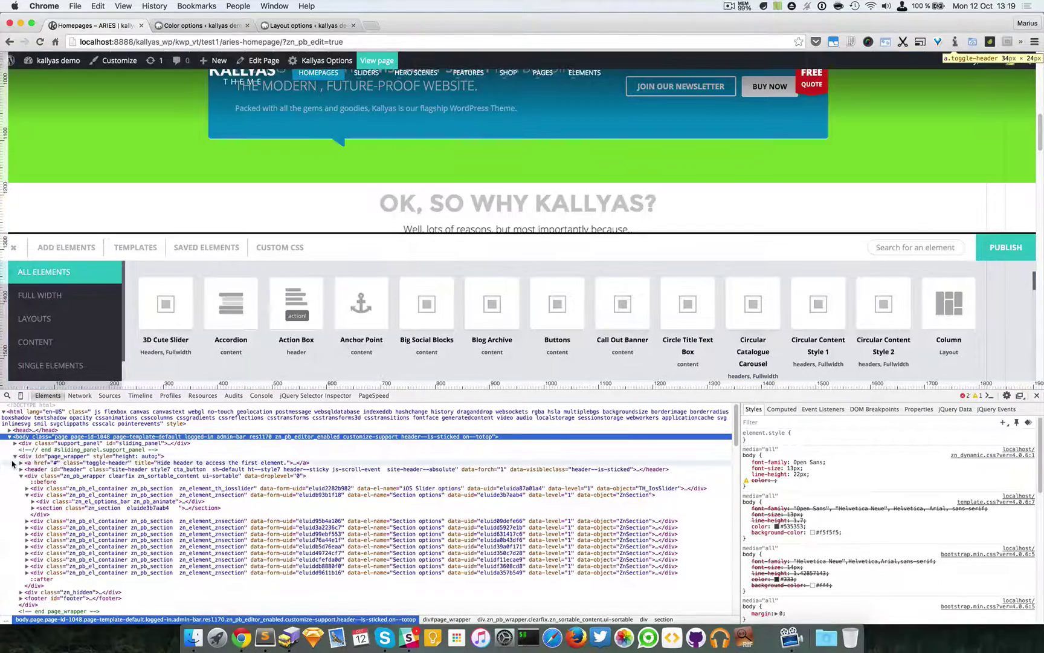
{"action": "left_click", "coordinate": [32, 457]}
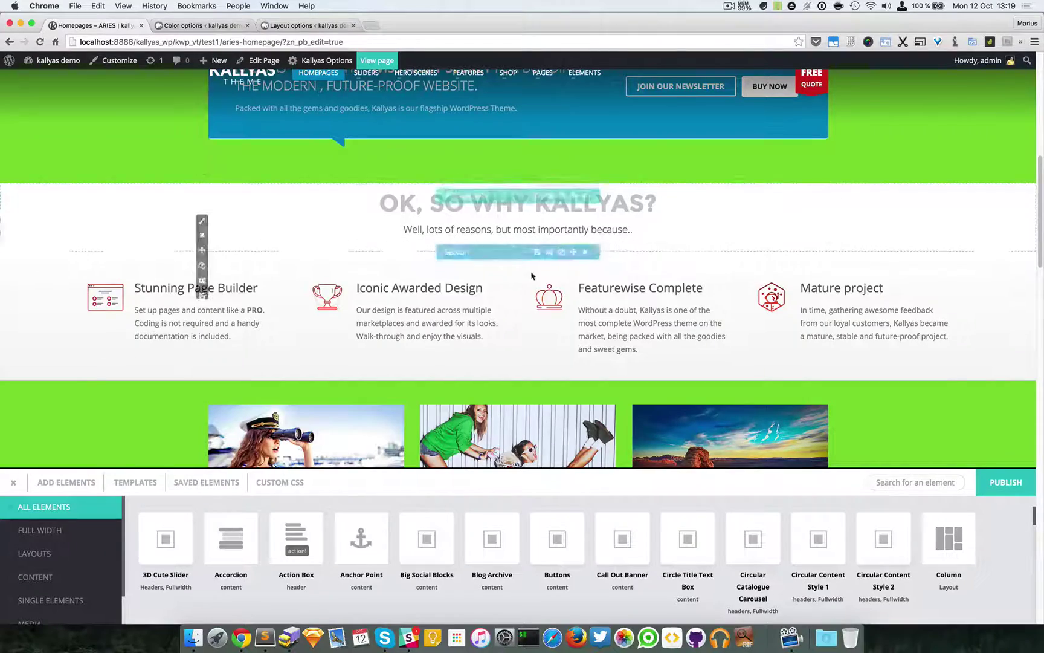
{"action": "left_click", "coordinate": [13, 482]}
{"action": "scroll", "coordinate": [79, 352], "scroll_direction": "down", "scroll_amount": 10}
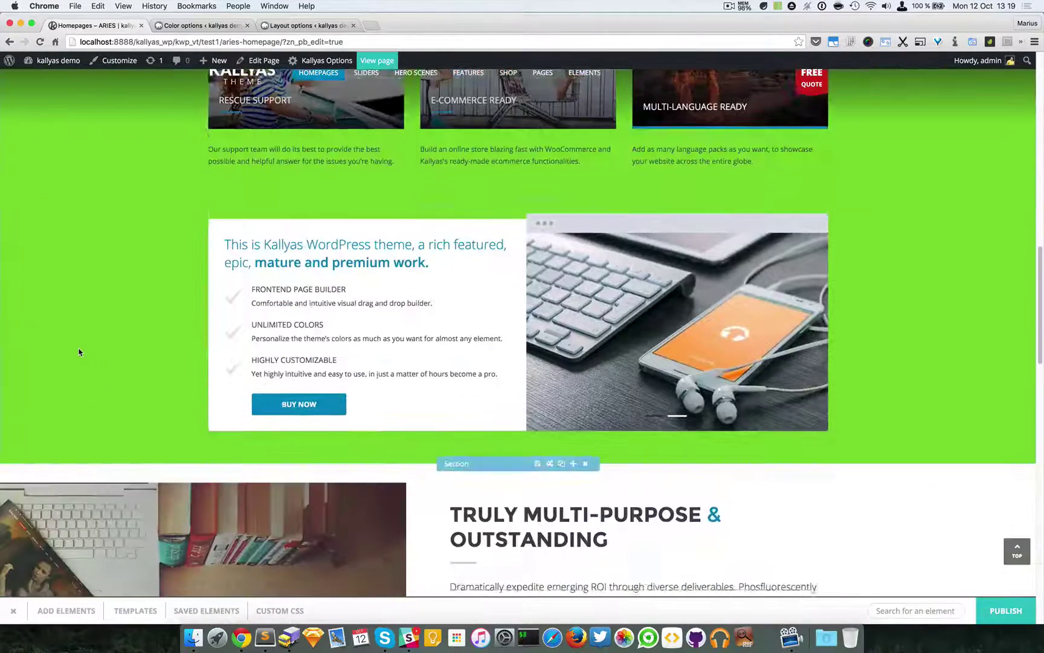
{"action": "scroll", "coordinate": [907, 387], "scroll_direction": "down", "scroll_amount": 2}
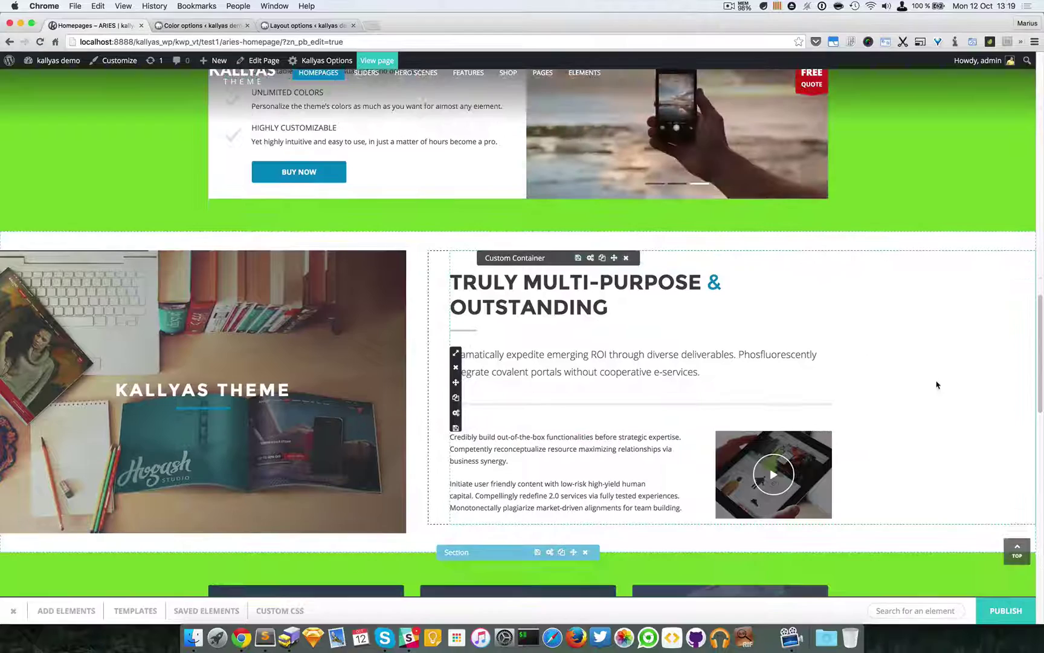
{"action": "left_click", "coordinate": [550, 552]}
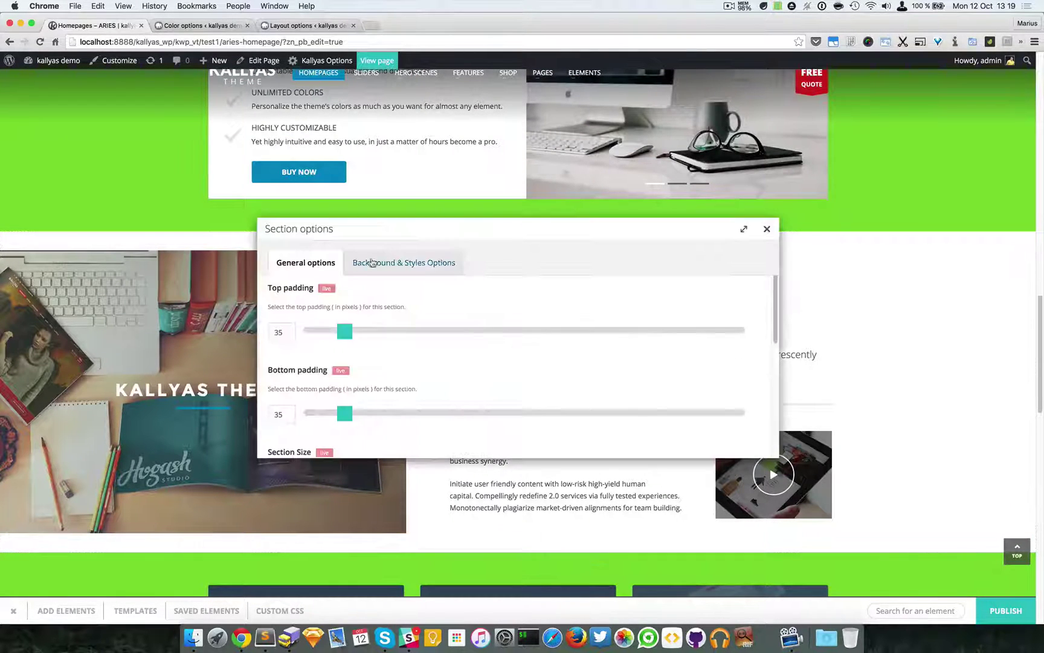
{"action": "left_click", "coordinate": [392, 263]}
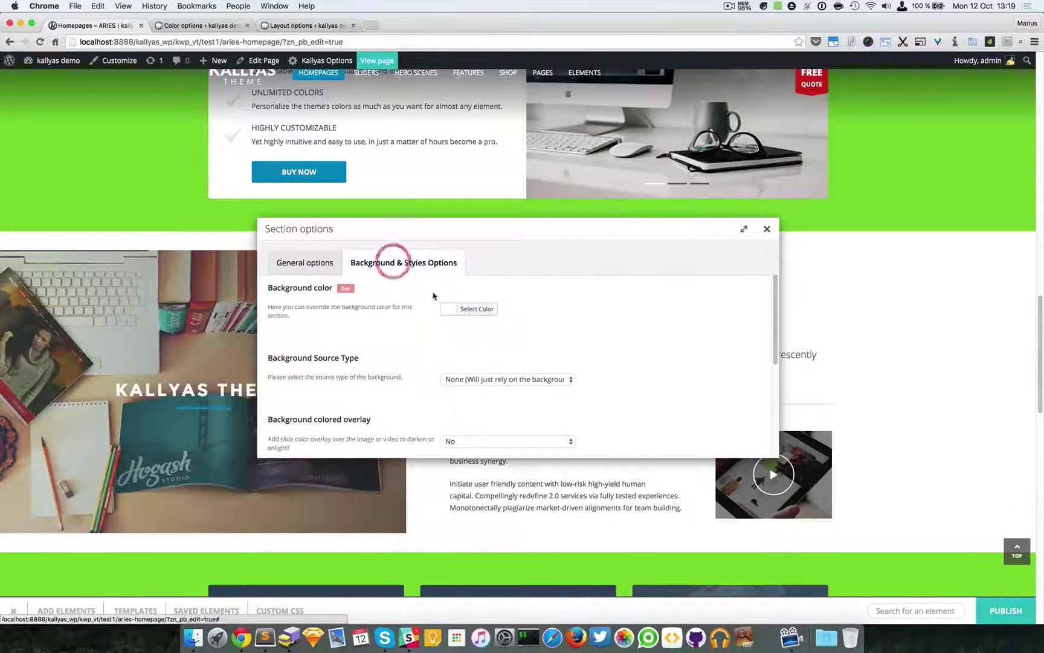
{"action": "left_click", "coordinate": [768, 229]}
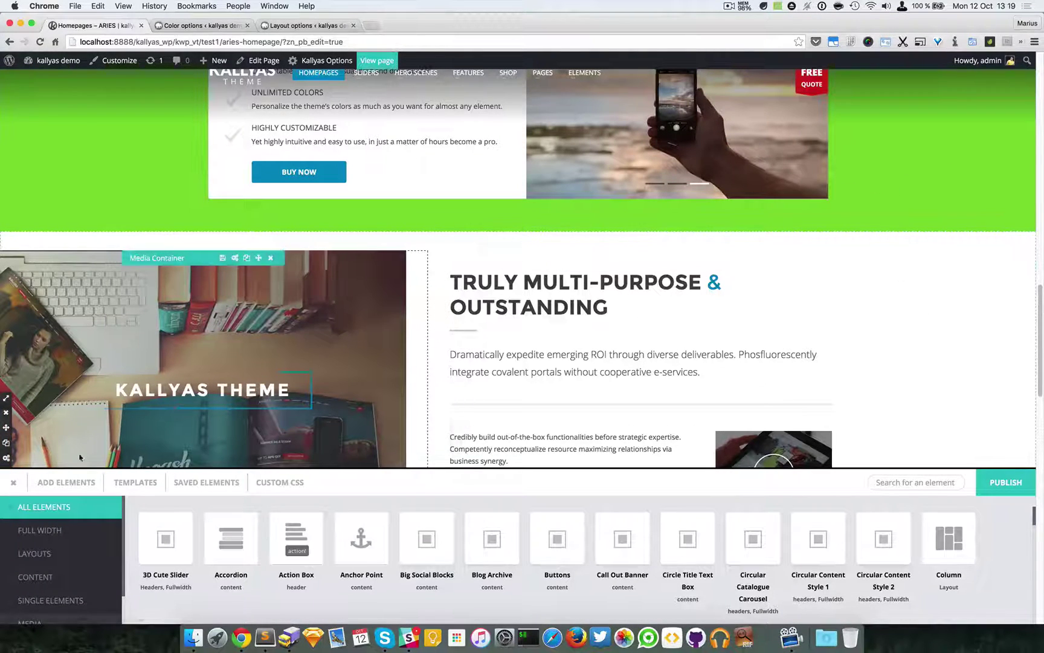
{"action": "scroll", "coordinate": [885, 311], "scroll_direction": "up", "scroll_amount": 3}
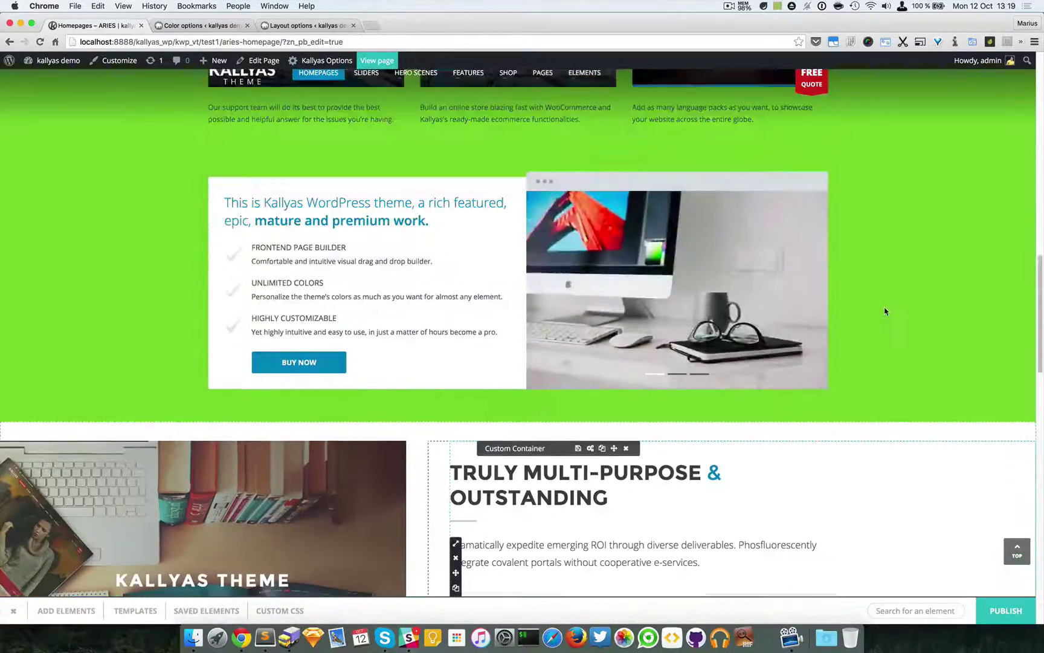
{"action": "scroll", "coordinate": [885, 311], "scroll_direction": "up", "scroll_amount": 10}
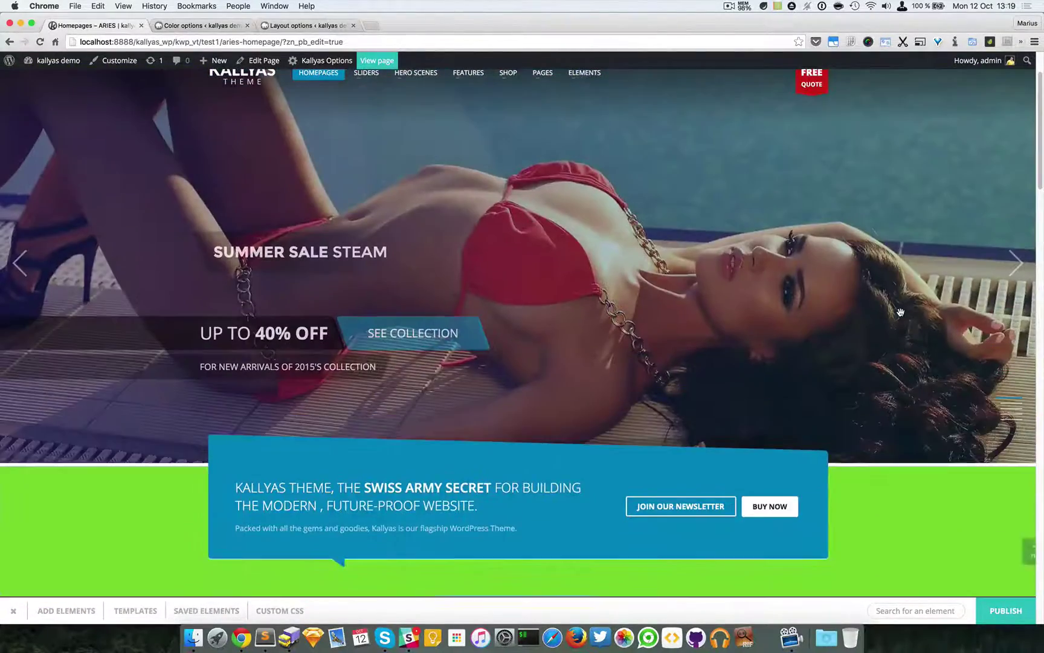
{"action": "scroll", "coordinate": [901, 312], "scroll_direction": "up", "scroll_amount": 2}
{"action": "scroll", "coordinate": [900, 313], "scroll_direction": "down", "scroll_amount": 4}
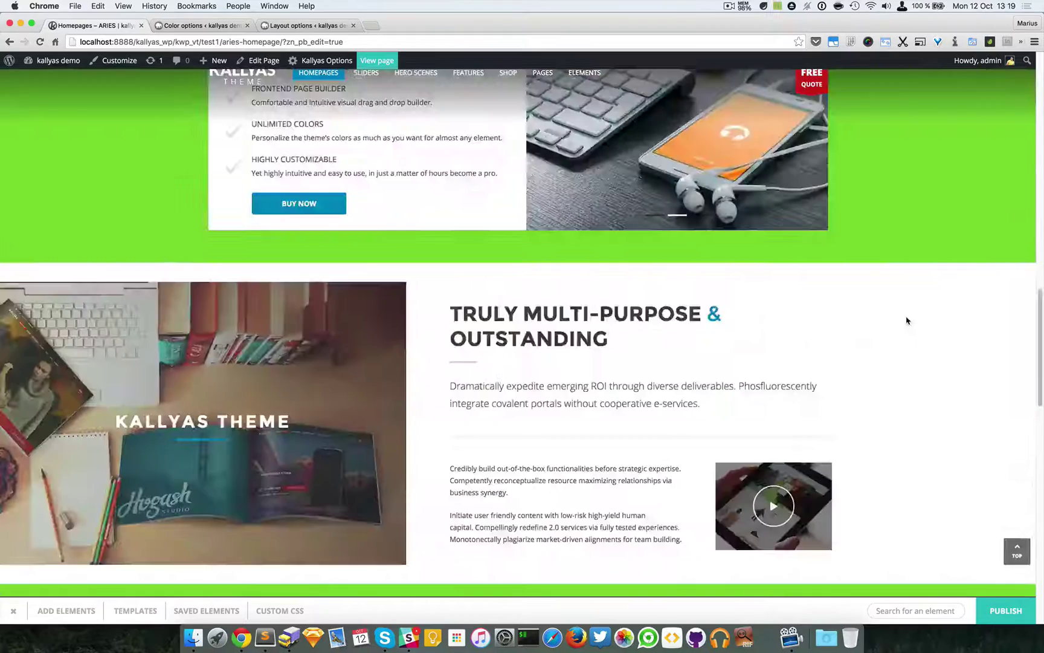
{"action": "scroll", "coordinate": [907, 321], "scroll_direction": "down", "scroll_amount": 15}
{"action": "scroll", "coordinate": [906, 321], "scroll_direction": "up", "scroll_amount": 3}
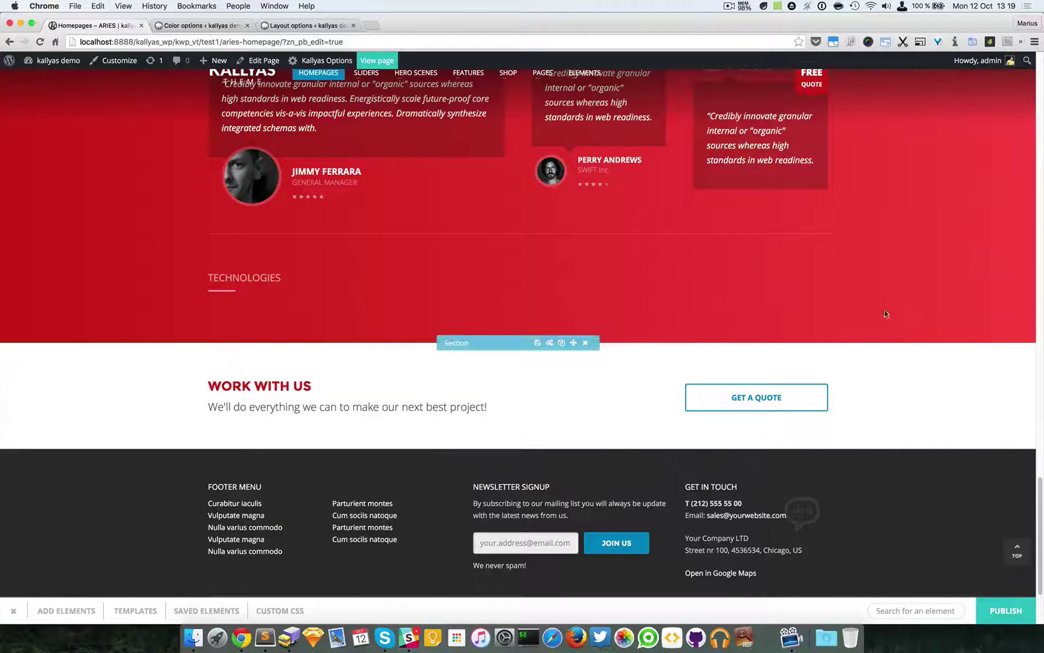
Open the Kallyas Color options and scroll to the Content Background Image settings.
{"action": "left_click", "coordinate": [203, 27]}
{"action": "scroll", "coordinate": [518, 288], "scroll_direction": "down", "scroll_amount": 4}
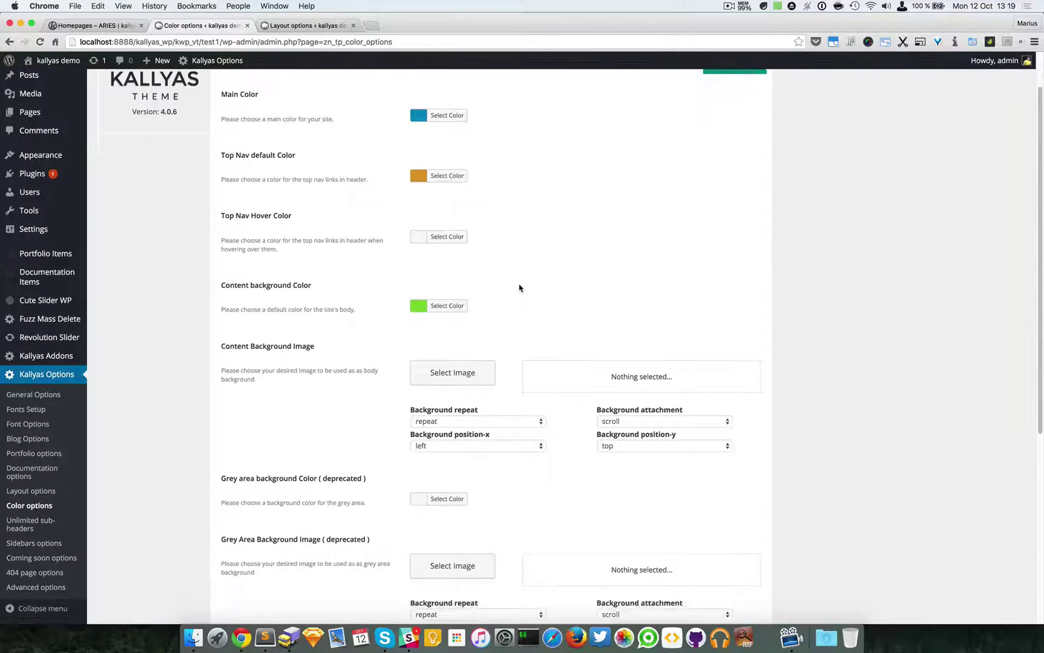
{"action": "scroll", "coordinate": [519, 287], "scroll_direction": "down", "scroll_amount": 1}
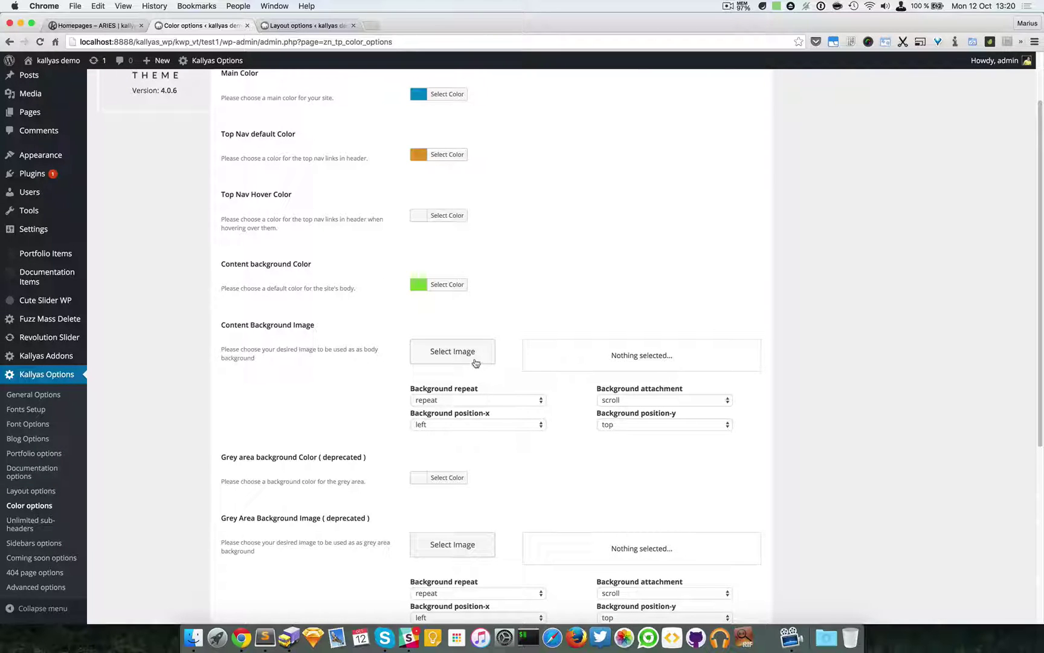
{"action": "left_click", "coordinate": [460, 400]}
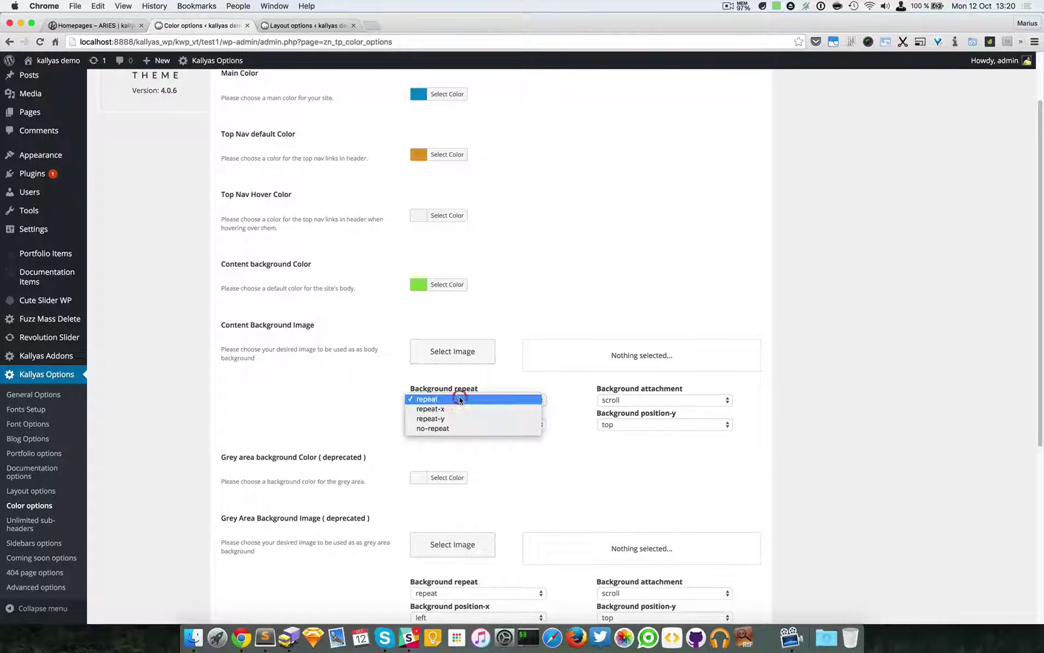
{"action": "left_click", "coordinate": [425, 393]}
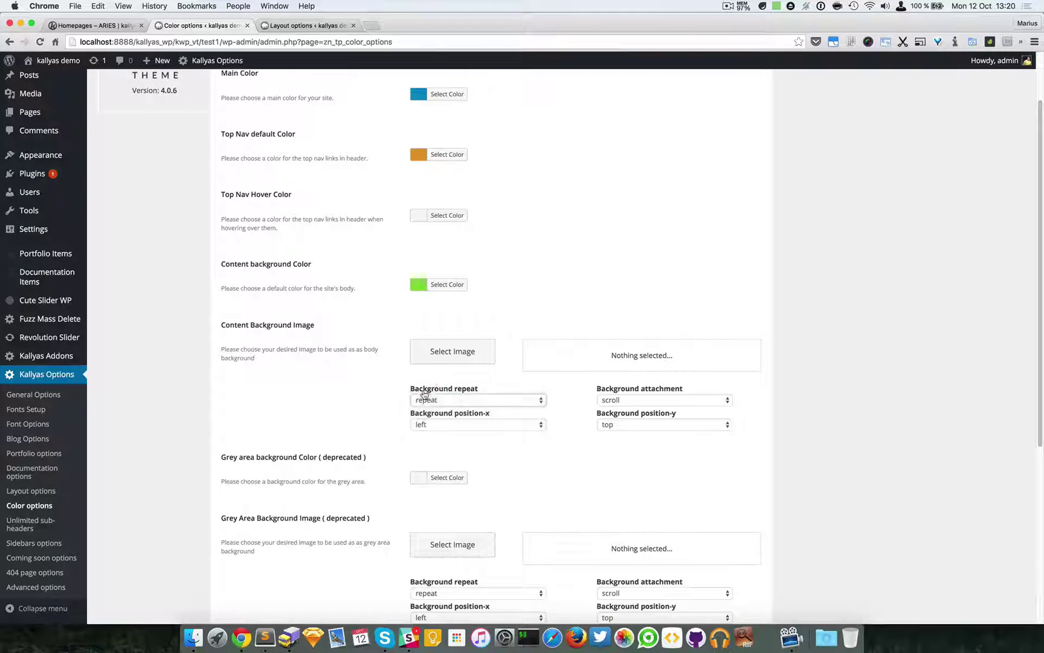
{"action": "left_click", "coordinate": [469, 357]}
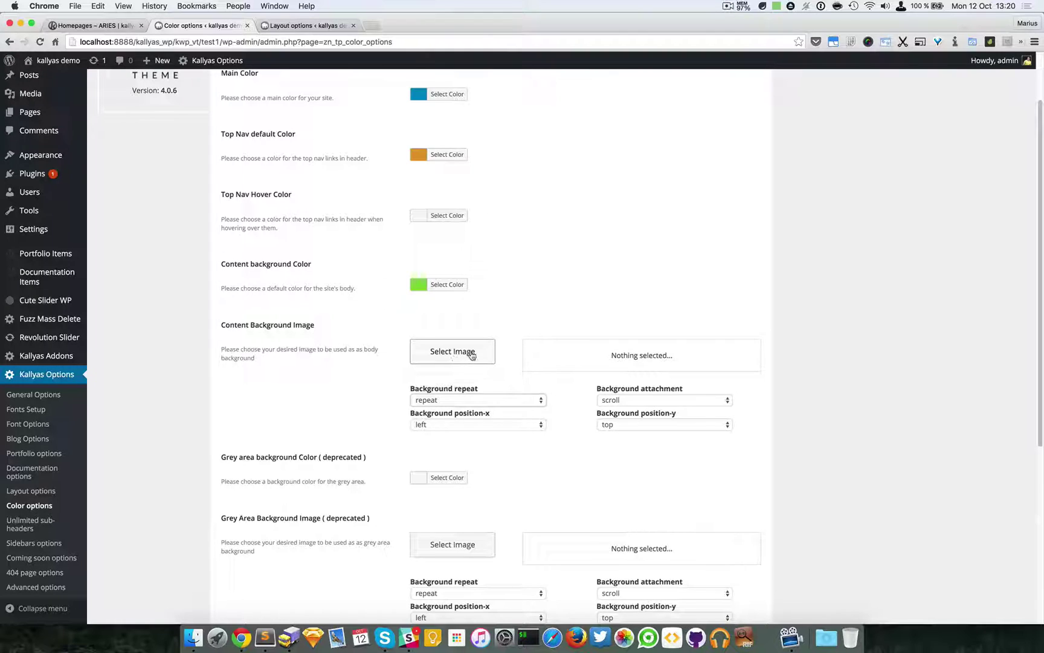
Set the content background repeat to no-repeat, keeping position left and attachment scroll.
{"action": "left_click", "coordinate": [453, 400]}
{"action": "left_click", "coordinate": [452, 428]}
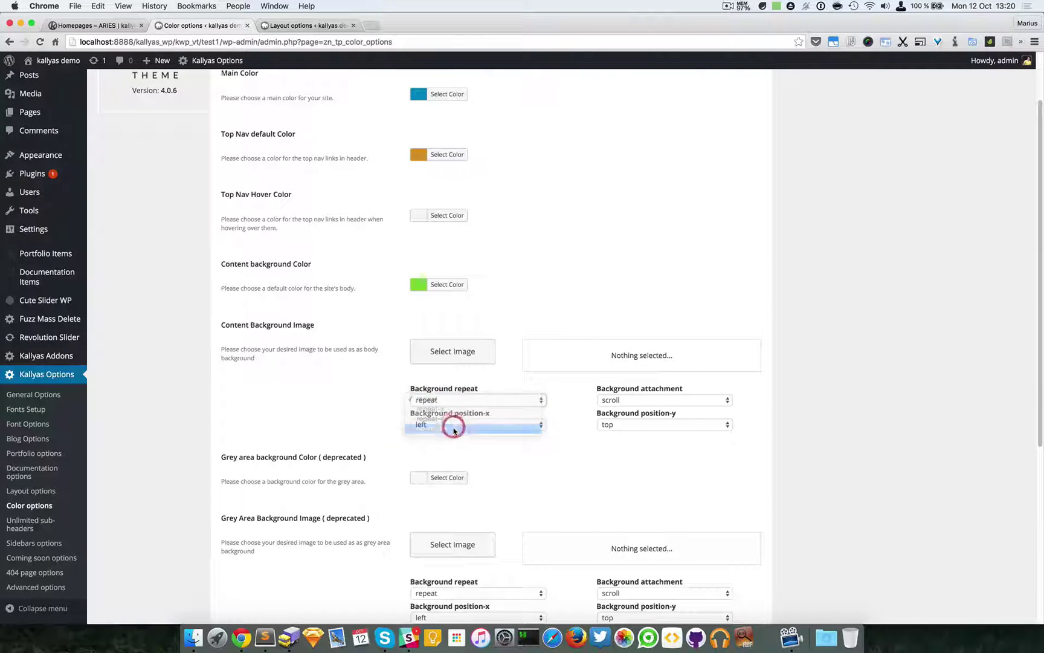
{"action": "left_click", "coordinate": [459, 425]}
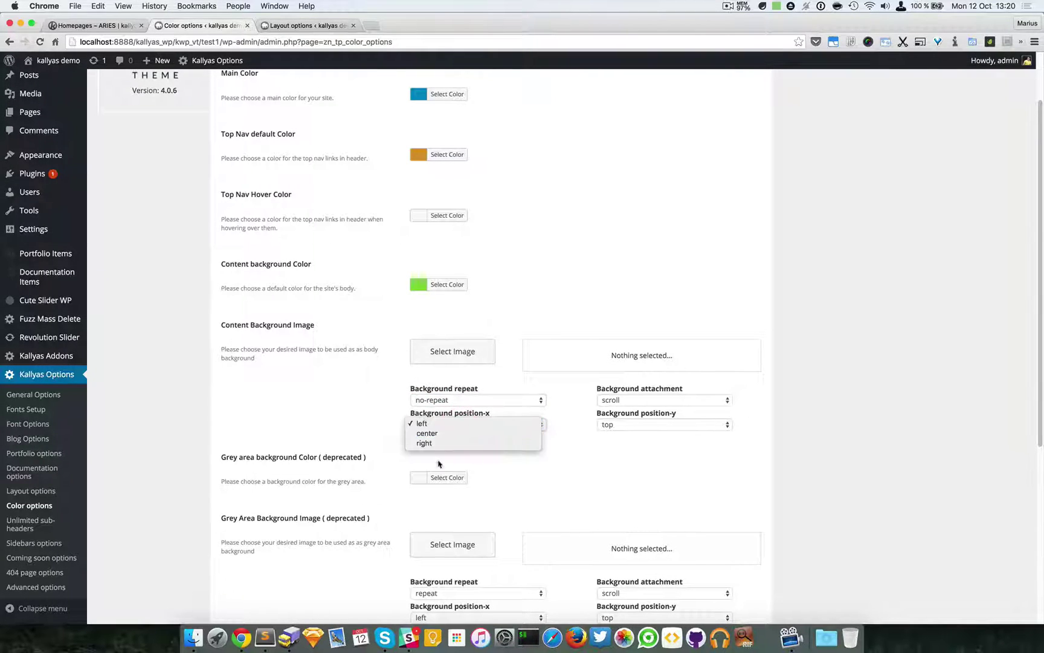
{"action": "left_click", "coordinate": [687, 432]}
{"action": "left_click", "coordinate": [643, 400]}
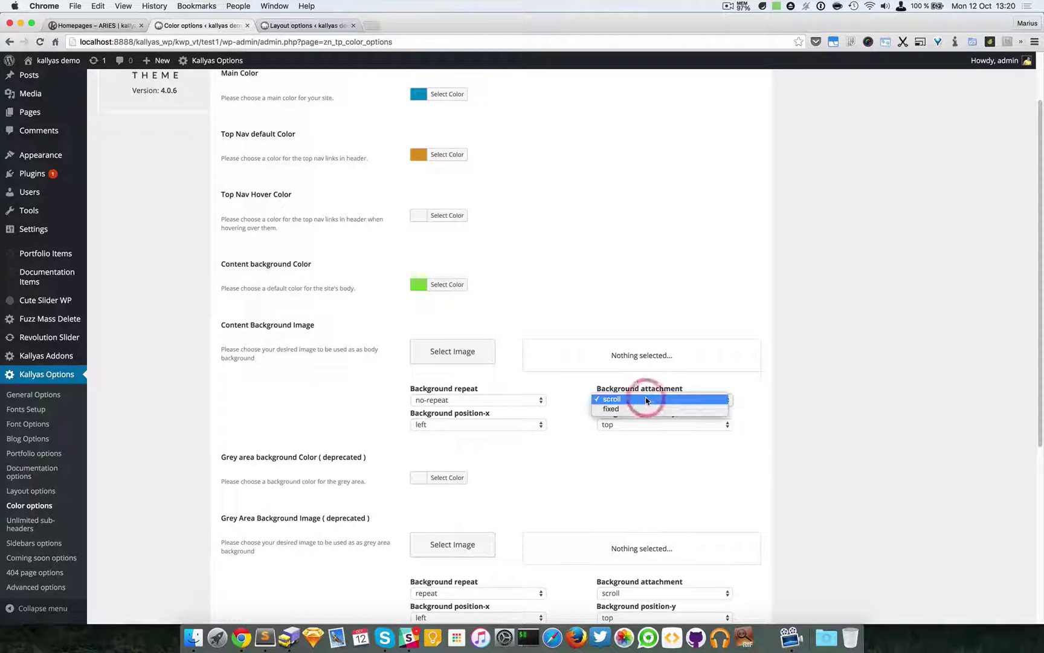
{"action": "left_click", "coordinate": [643, 388]}
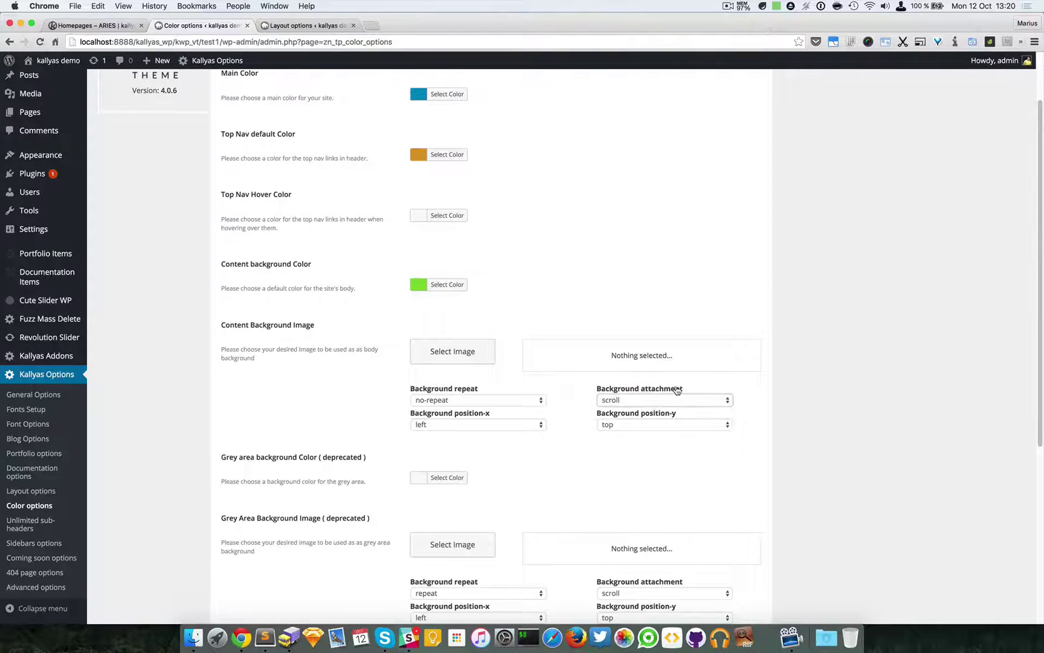
{"action": "left_click", "coordinate": [649, 400]}
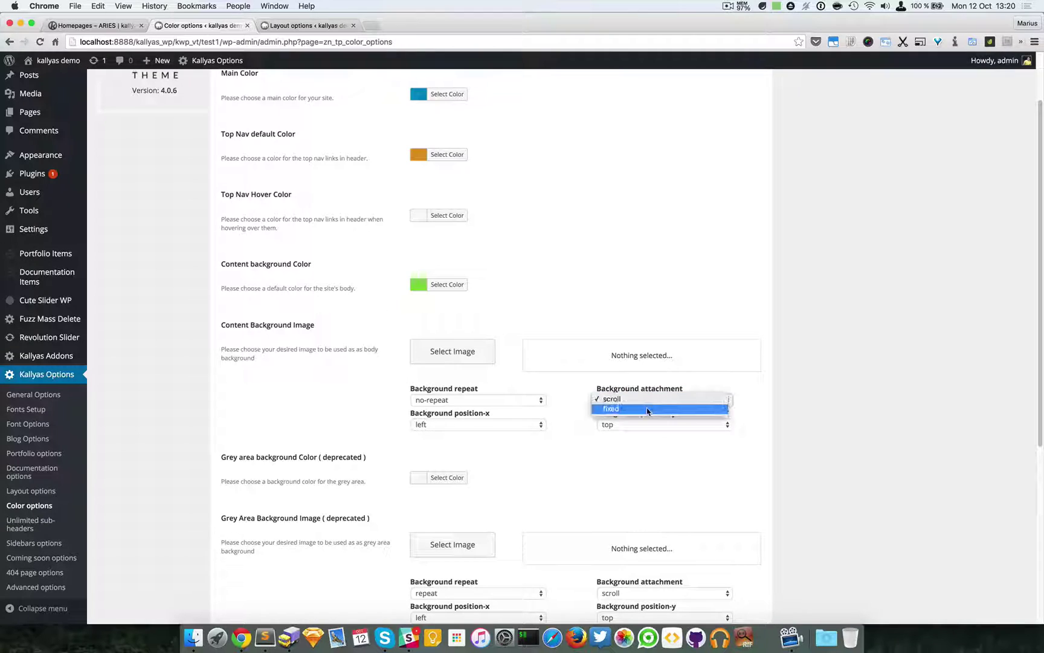
{"action": "left_click", "coordinate": [807, 419]}
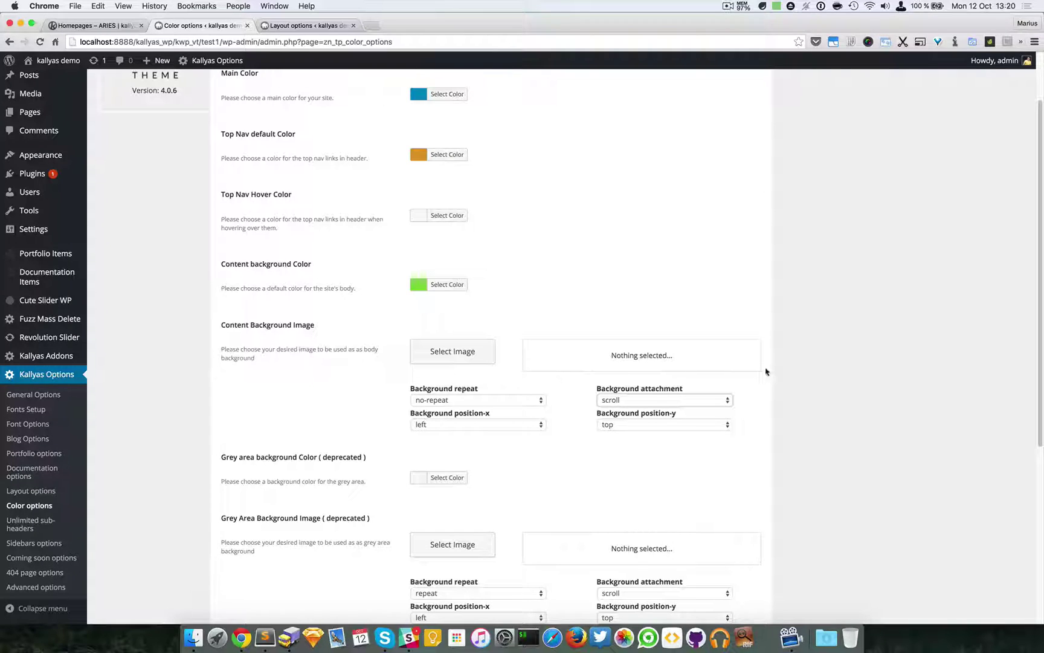
{"action": "scroll", "coordinate": [765, 317], "scroll_direction": "down", "scroll_amount": 1}
{"action": "scroll", "coordinate": [765, 317], "scroll_direction": "up", "scroll_amount": 3}
{"action": "scroll", "coordinate": [765, 317], "scroll_direction": "down", "scroll_amount": 3}
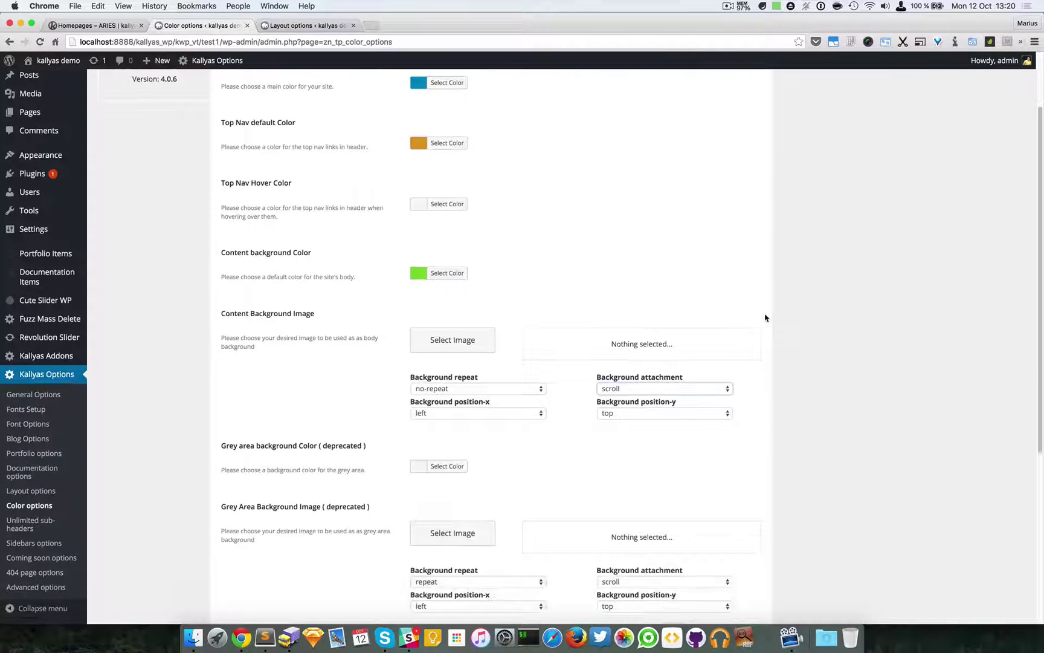
{"action": "scroll", "coordinate": [765, 318], "scroll_direction": "up", "scroll_amount": 6}
{"action": "scroll", "coordinate": [765, 318], "scroll_direction": "down", "scroll_amount": 3}
{"action": "scroll", "coordinate": [765, 317], "scroll_direction": "down", "scroll_amount": 5}
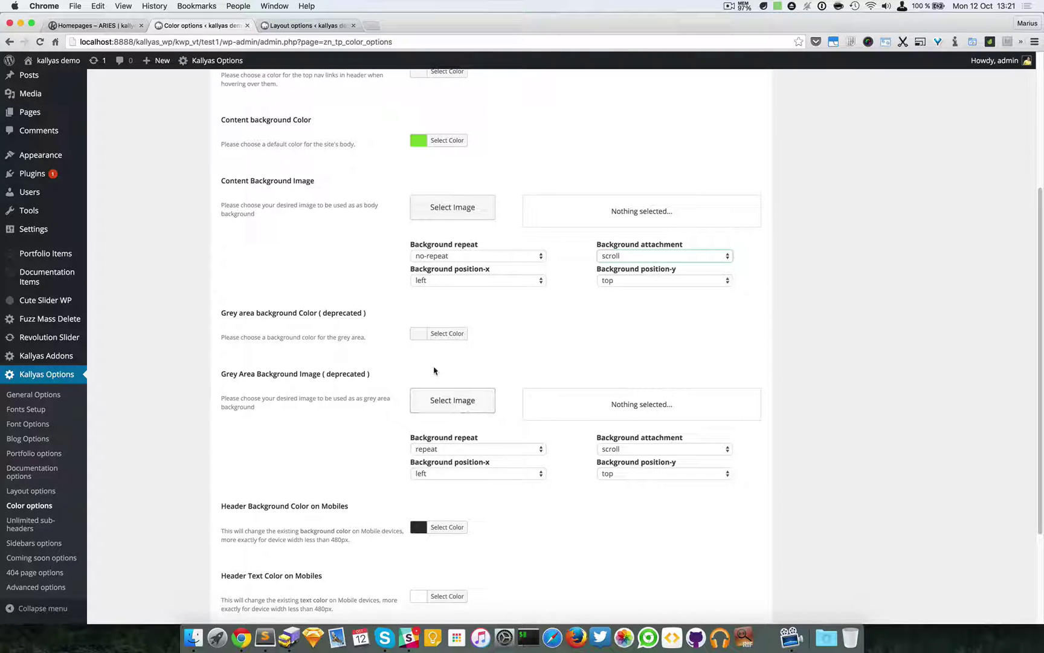
{"action": "left_click", "coordinate": [434, 366]}
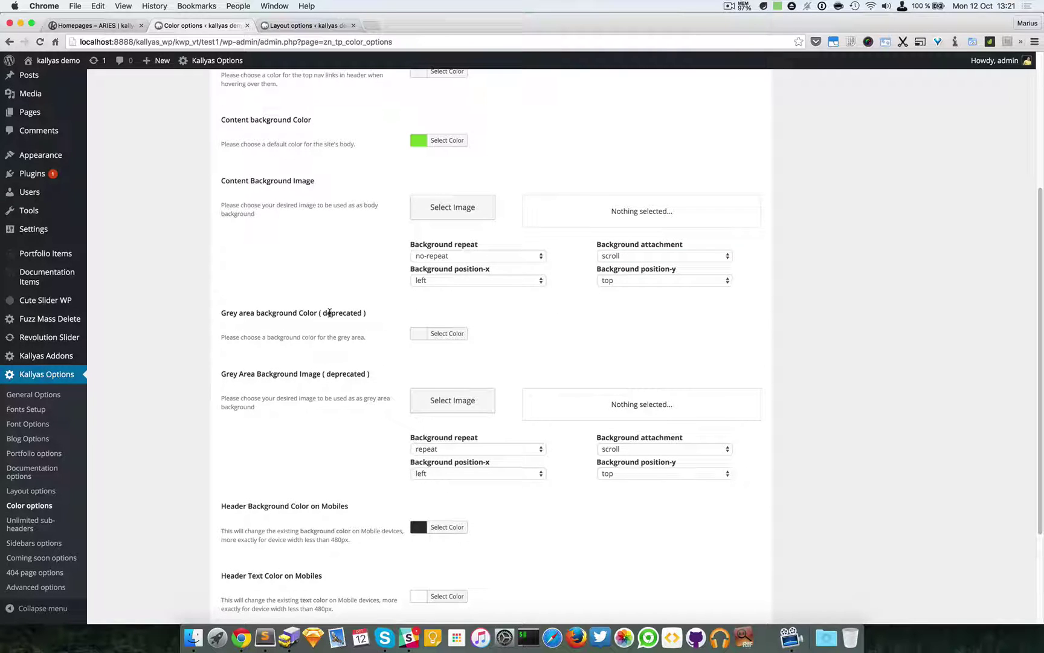
{"action": "double_click", "coordinate": [330, 312]}
{"action": "left_click", "coordinate": [337, 315]}
{"action": "left_click", "coordinate": [77, 27]}
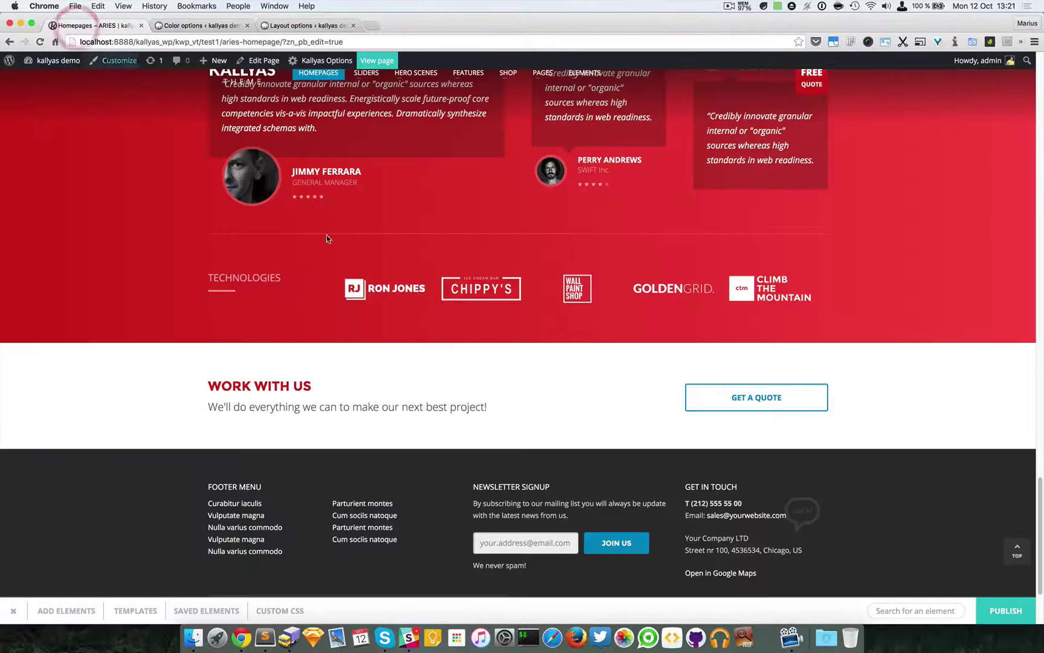
{"action": "scroll", "coordinate": [326, 233], "scroll_direction": "up", "scroll_amount": 5}
{"action": "scroll", "coordinate": [130, 287], "scroll_direction": "down", "scroll_amount": 5}
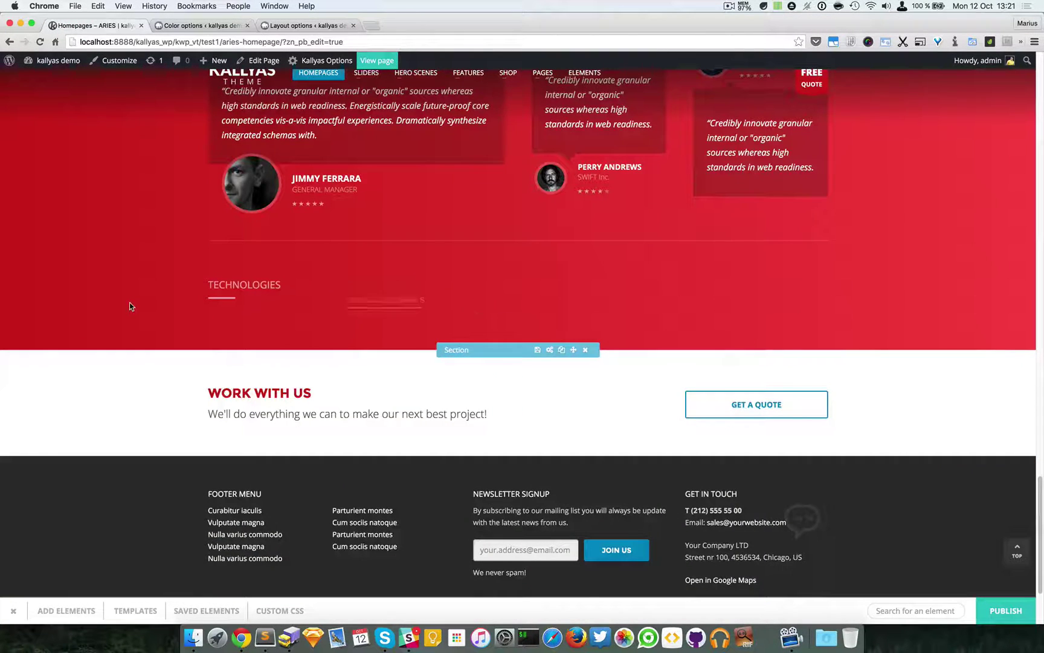
{"action": "left_click", "coordinate": [197, 28]}
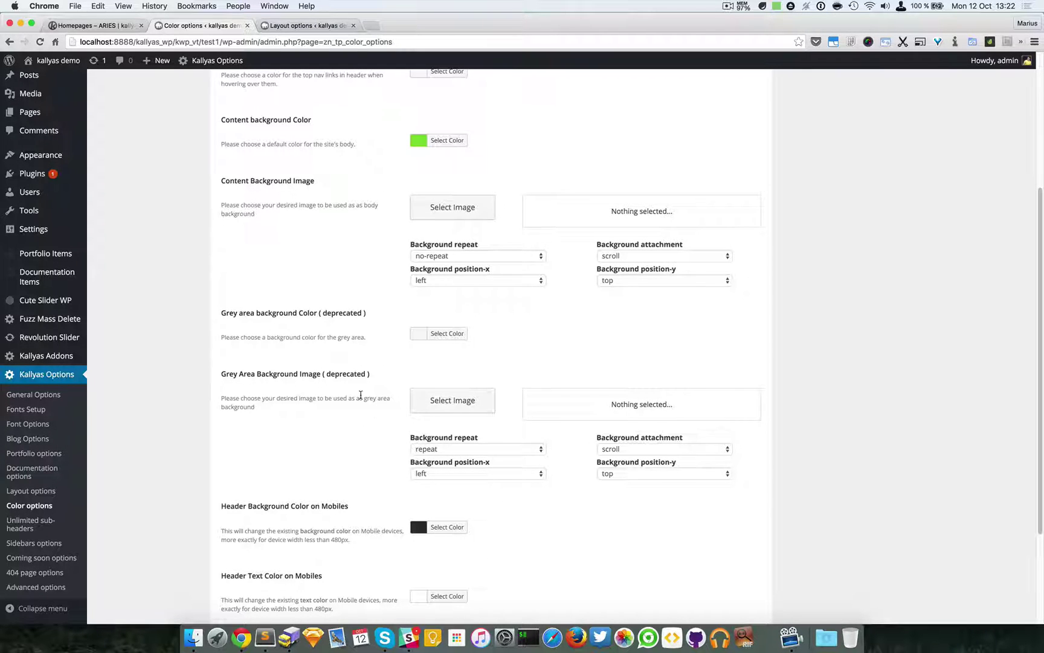
Scroll past the Save options button, then return to the Homepages – ARIES builder tab at its top.
{"action": "scroll", "coordinate": [358, 393], "scroll_direction": "down", "scroll_amount": 2}
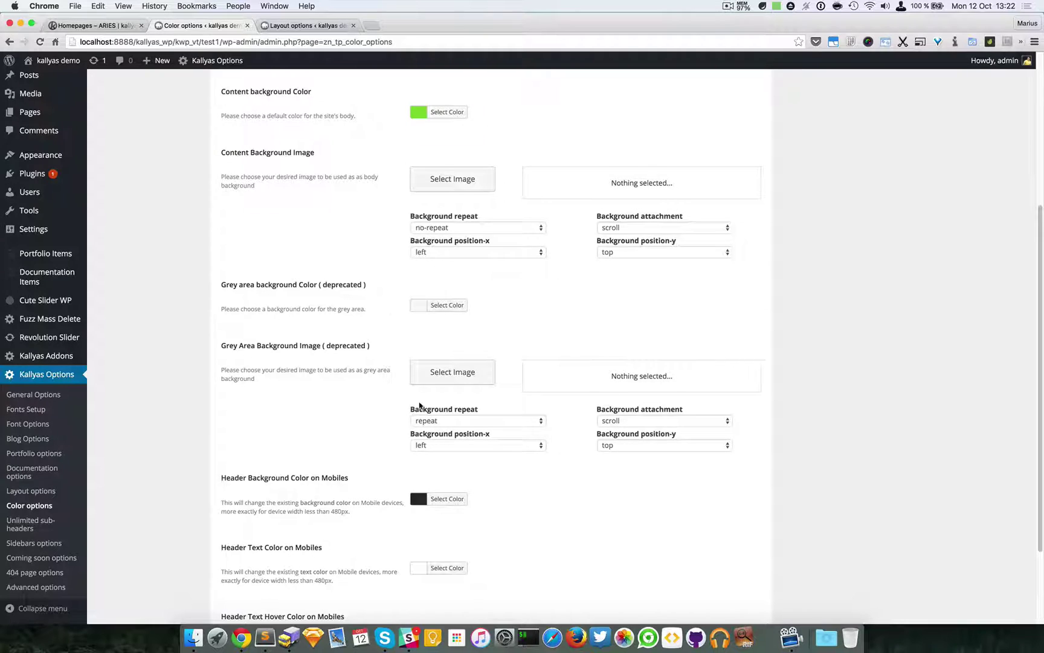
{"action": "scroll", "coordinate": [350, 399], "scroll_direction": "down", "scroll_amount": 1}
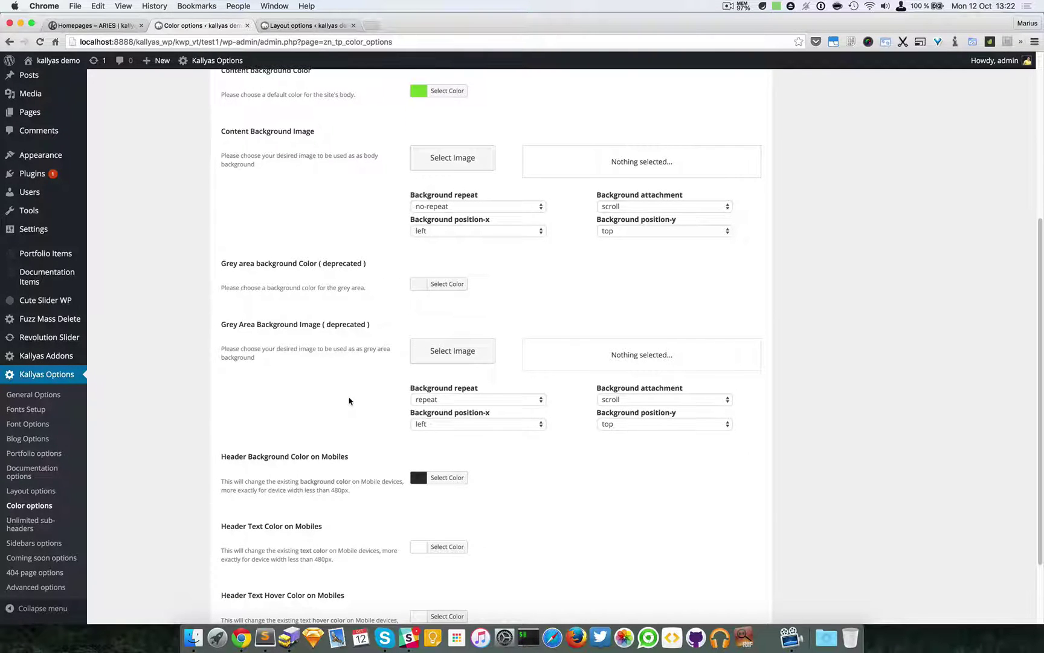
{"action": "scroll", "coordinate": [350, 401], "scroll_direction": "down", "scroll_amount": 3}
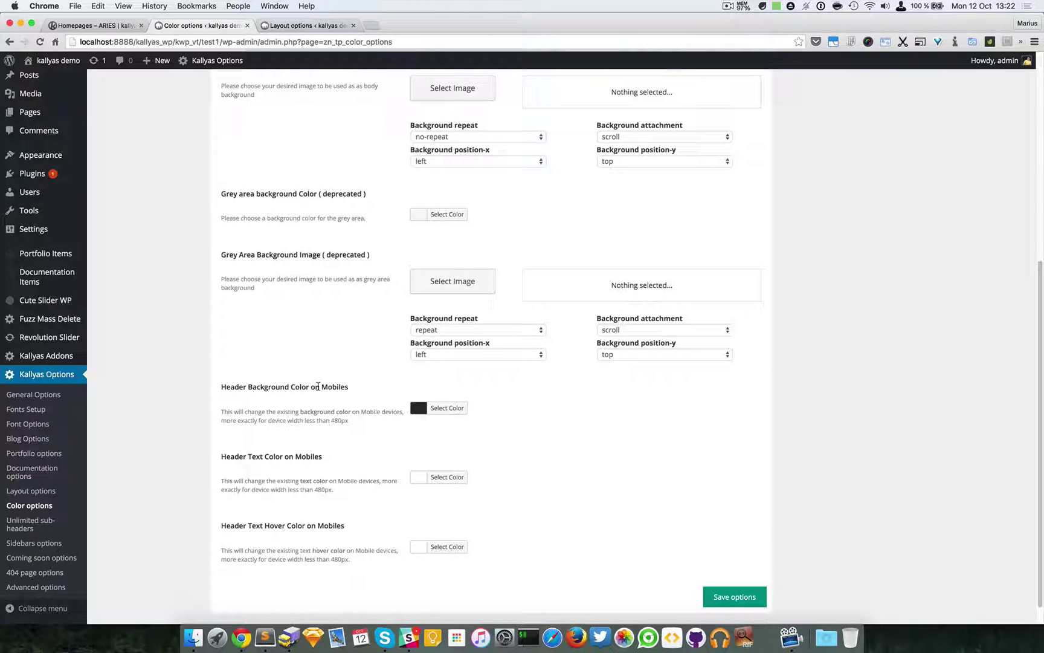
{"action": "left_click", "coordinate": [87, 26]}
{"action": "scroll", "coordinate": [862, 338], "scroll_direction": "up", "scroll_amount": 20}
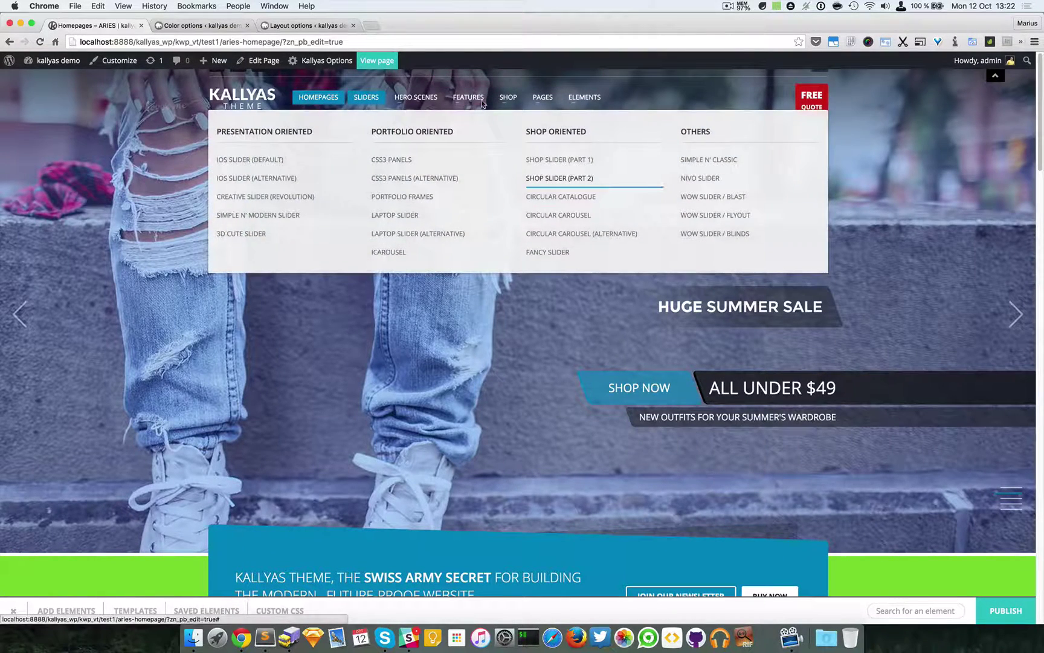
Leave the builder without saving via View page, then narrow Chrome to mobile width.
{"action": "left_click", "coordinate": [374, 63]}
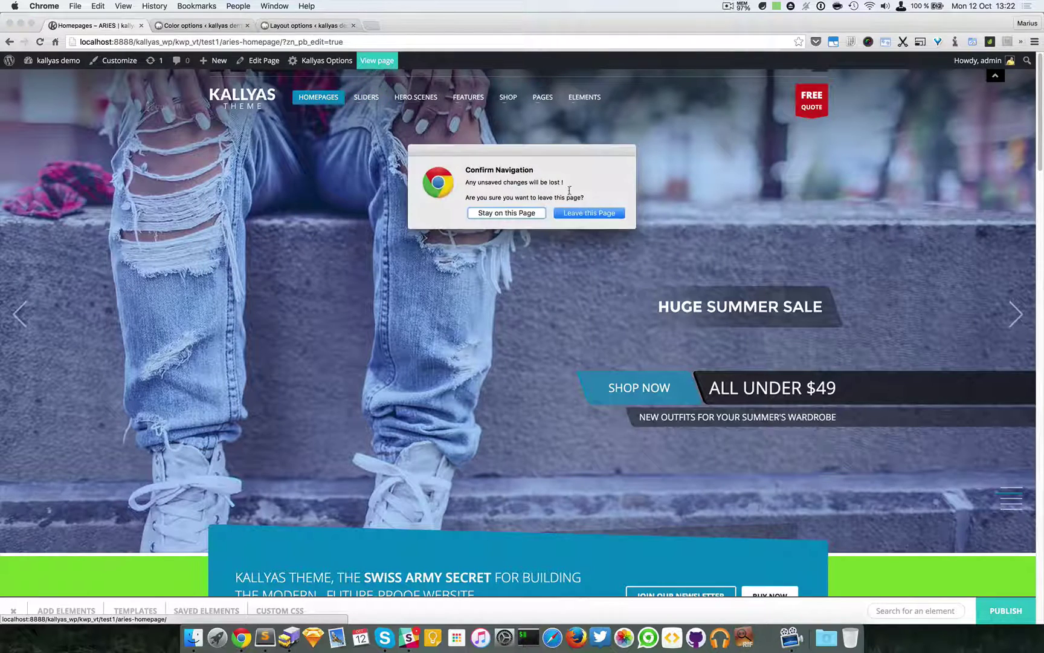
{"action": "left_click", "coordinate": [585, 215]}
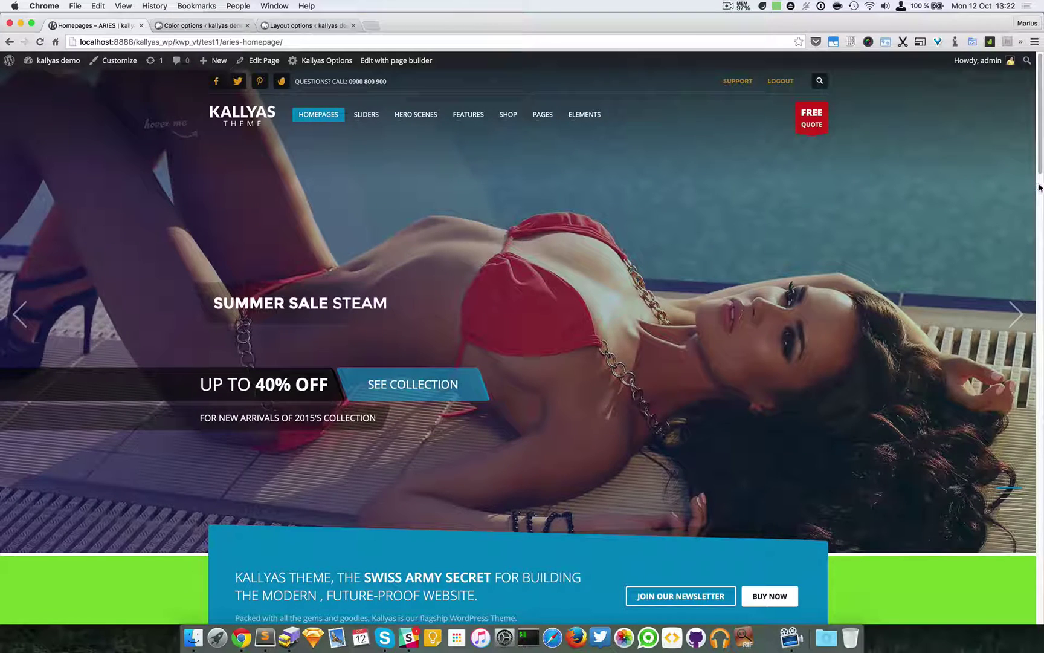
{"action": "left_click_drag", "start_coordinate": [1002, 187], "coordinate": [329, 212]}
Inspect the word MODERN and undock DevTools into its own window.
{"action": "right_click", "coordinate": [255, 413]}
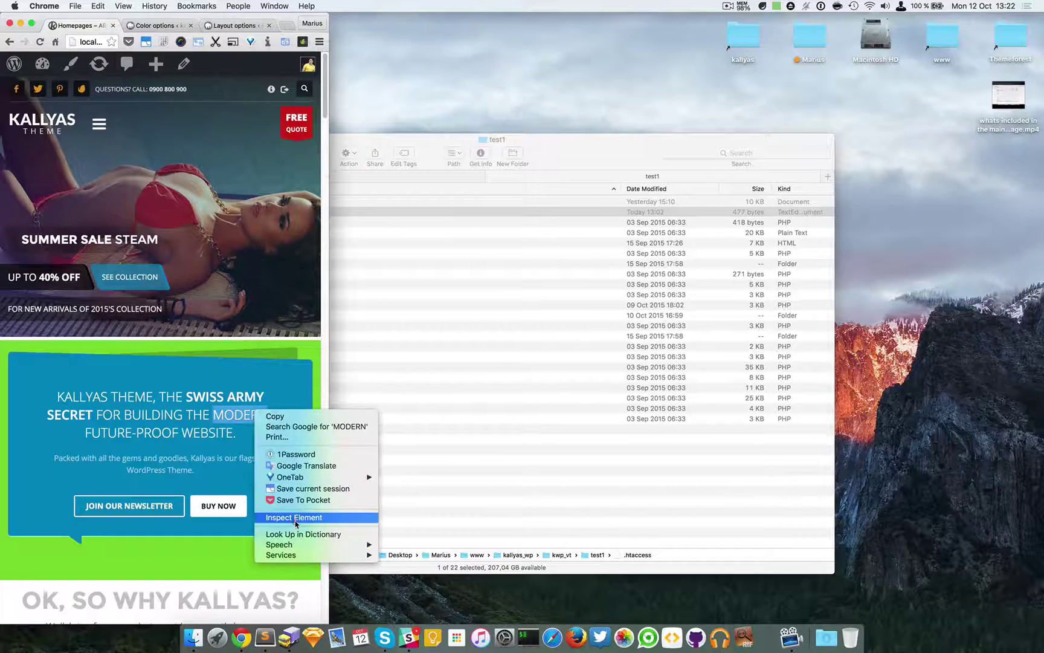
{"action": "left_click", "coordinate": [292, 577]}
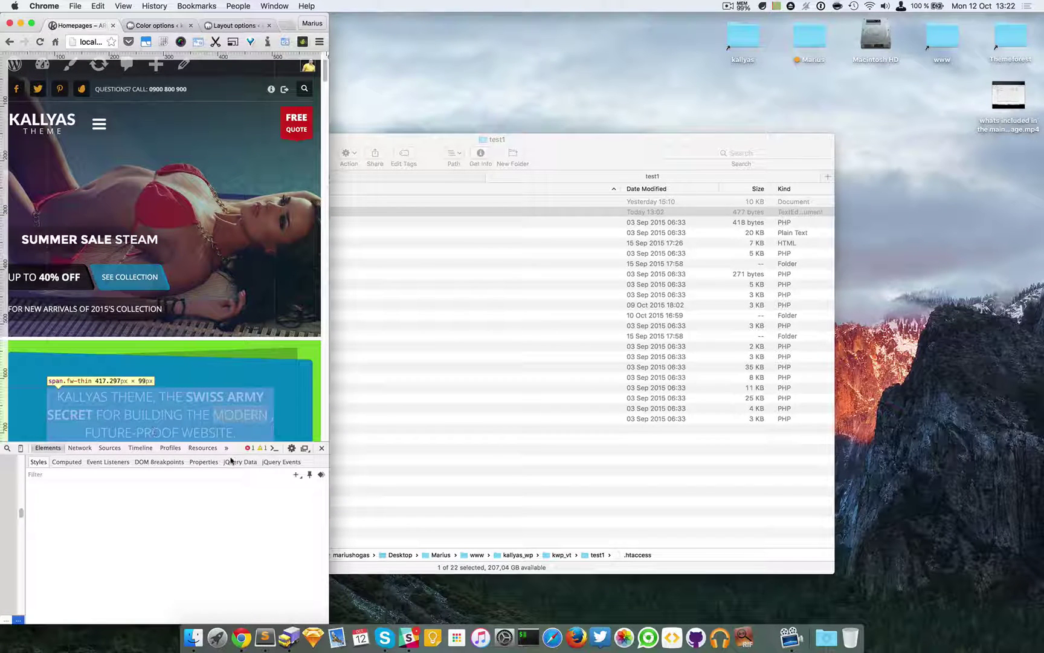
{"action": "left_click", "coordinate": [304, 451]}
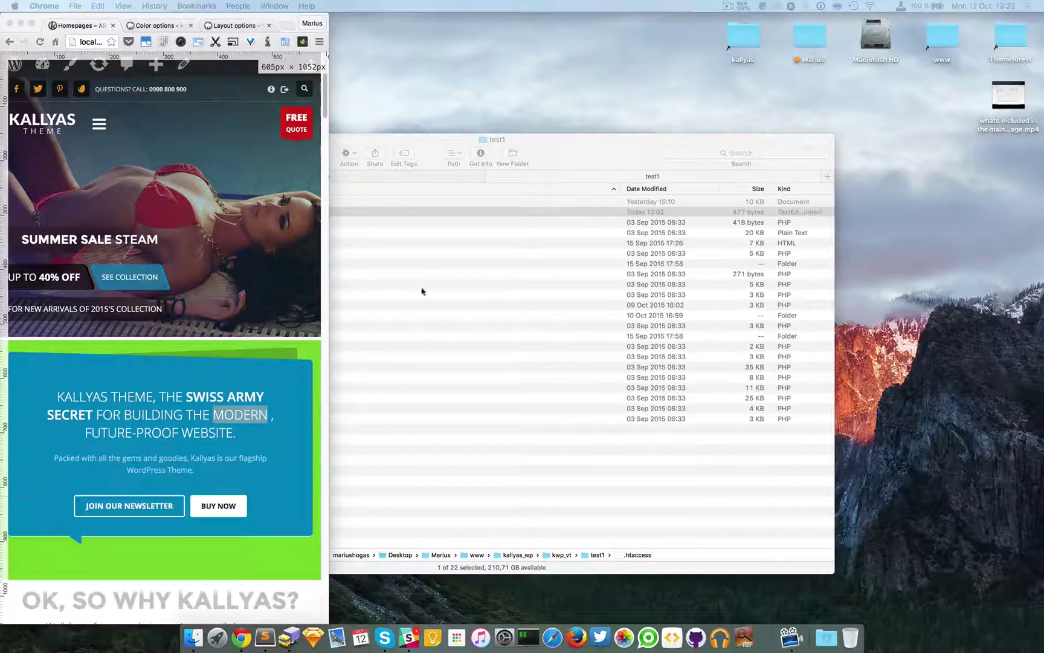
Resize the DevTools window and move it to the right, revealing the site.
{"action": "left_click_drag", "start_coordinate": [872, 201], "coordinate": [459, 18]}
{"action": "double_click", "coordinate": [459, 18]}
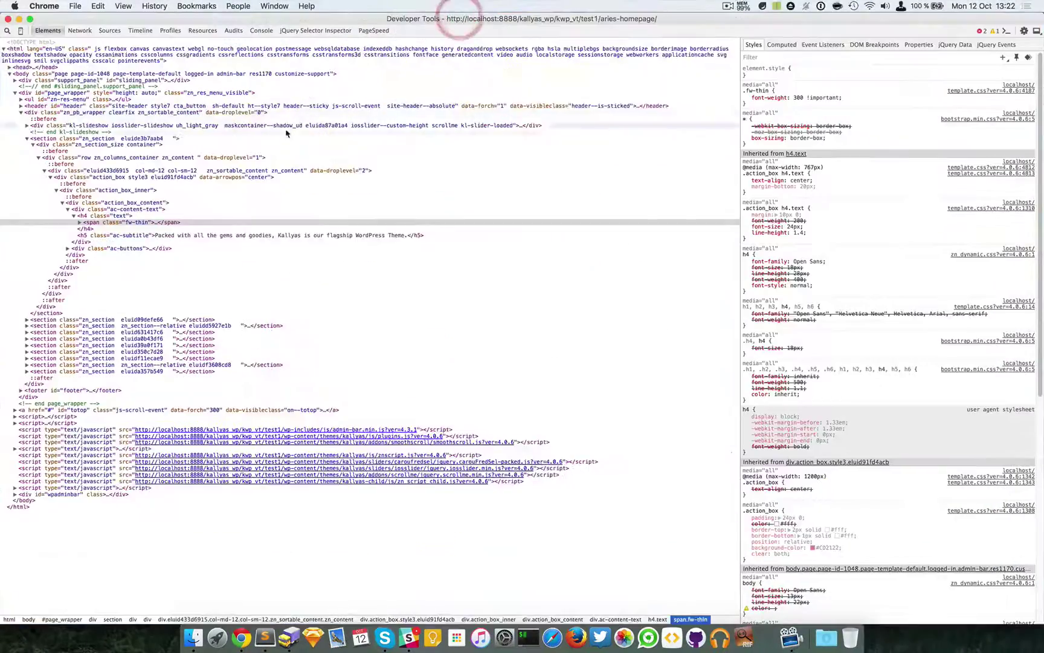
{"action": "double_click", "coordinate": [523, 18]}
{"action": "left_click_drag", "start_coordinate": [522, 19], "coordinate": [764, 31]}
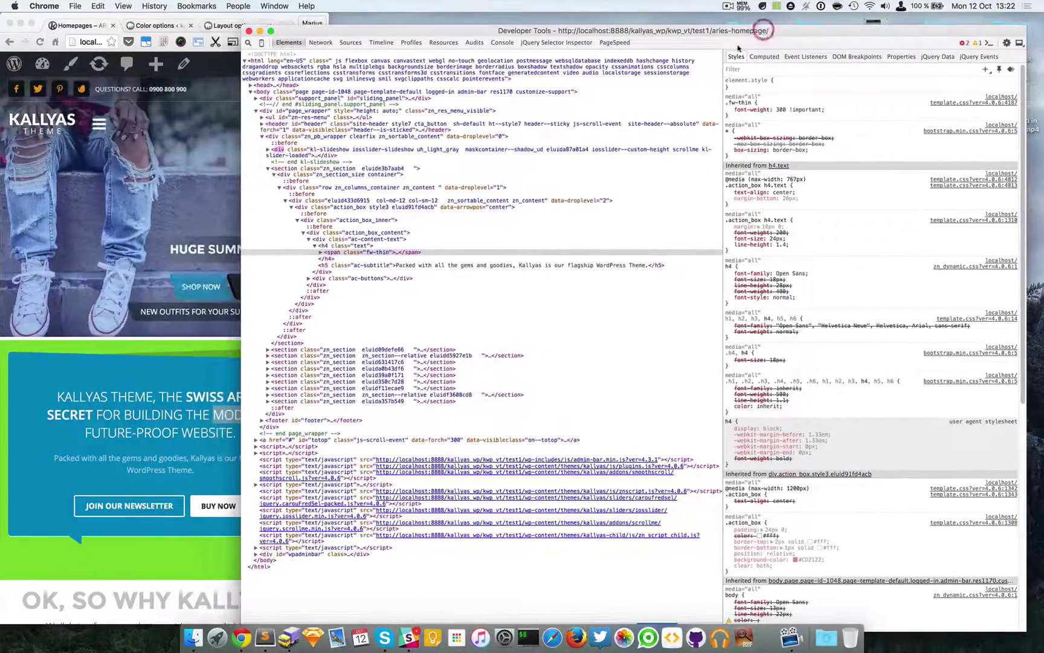
{"action": "left_click_drag", "start_coordinate": [242, 173], "coordinate": [381, 169]}
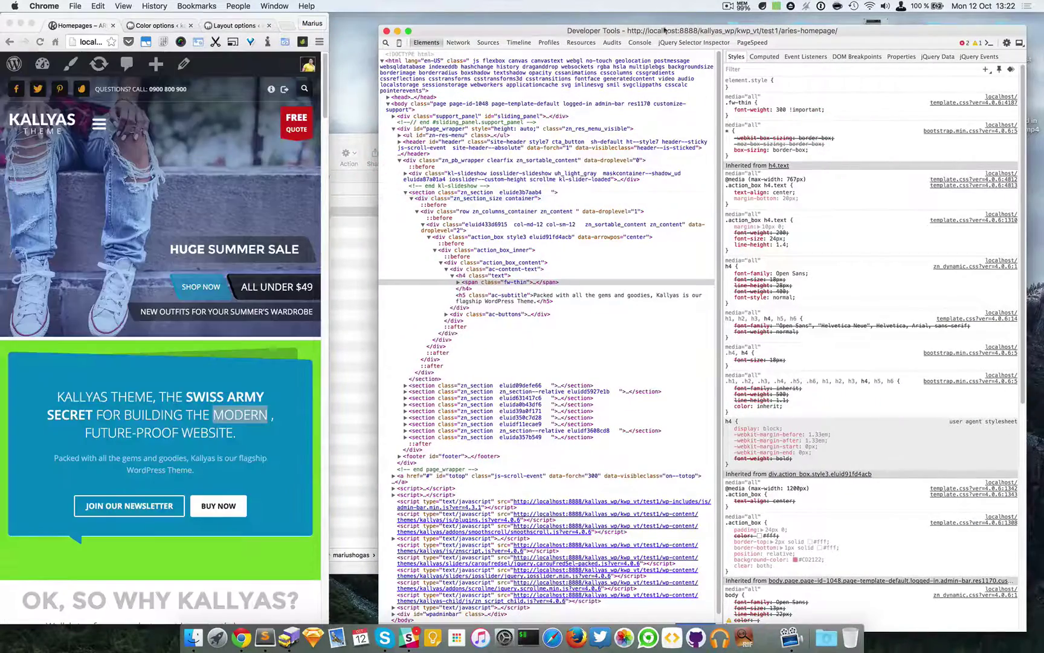
{"action": "left_click_drag", "start_coordinate": [653, 31], "coordinate": [645, 23]}
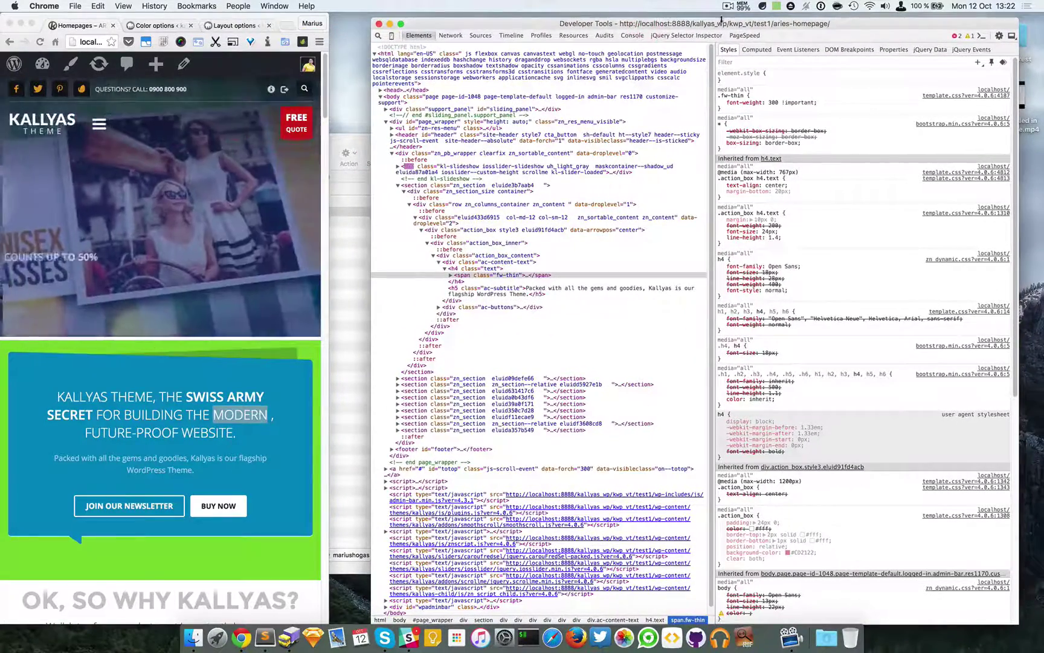
Narrow the browser window so the homepage reflows into its mobile layout.
{"action": "left_click", "coordinate": [268, 239]}
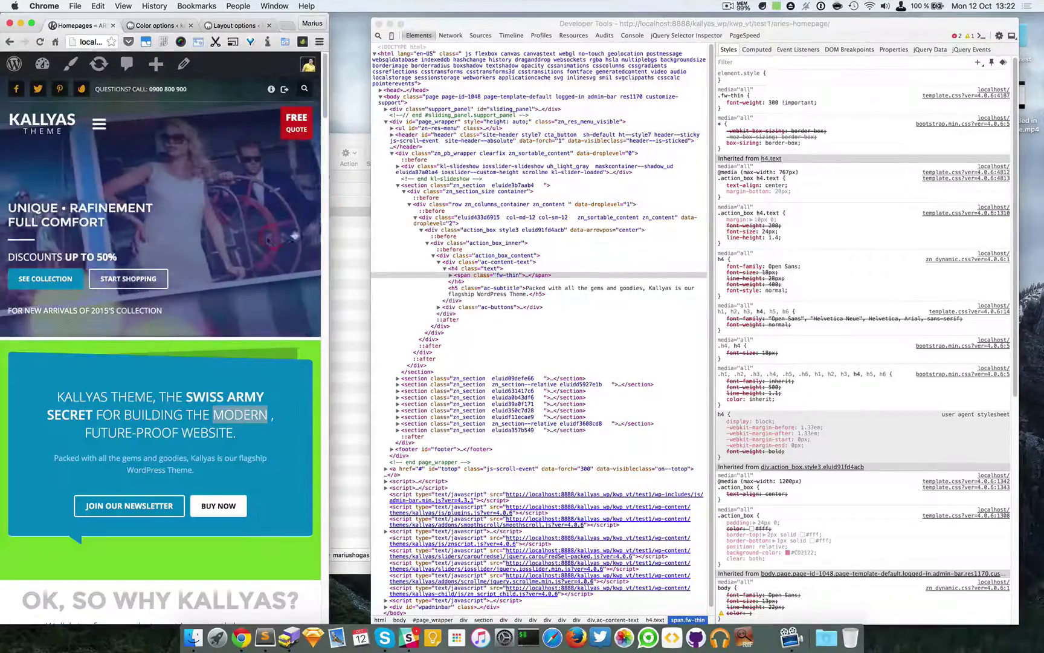
{"action": "mouse_move", "coordinate": [331, 231]}
{"action": "left_mouse_down"}
{"action": "mouse_move", "coordinate": [345, 231]}
{"action": "mouse_move", "coordinate": [333, 231]}
{"action": "mouse_move", "coordinate": [339, 240]}
{"action": "left_mouse_up"}
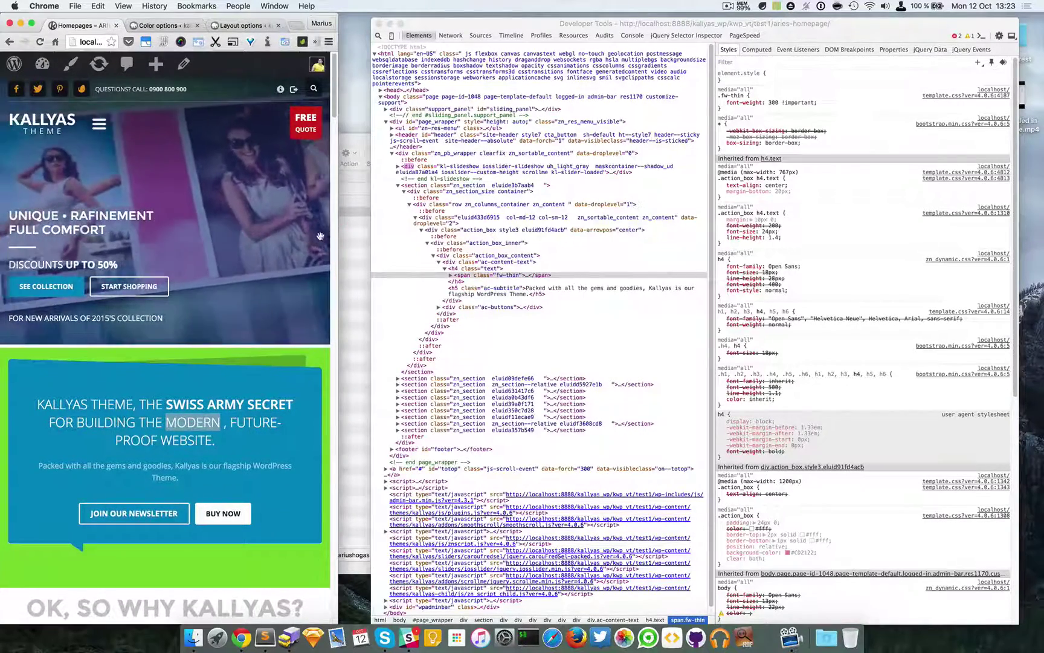
{"action": "left_click_drag", "start_coordinate": [338, 239], "coordinate": [332, 240]}
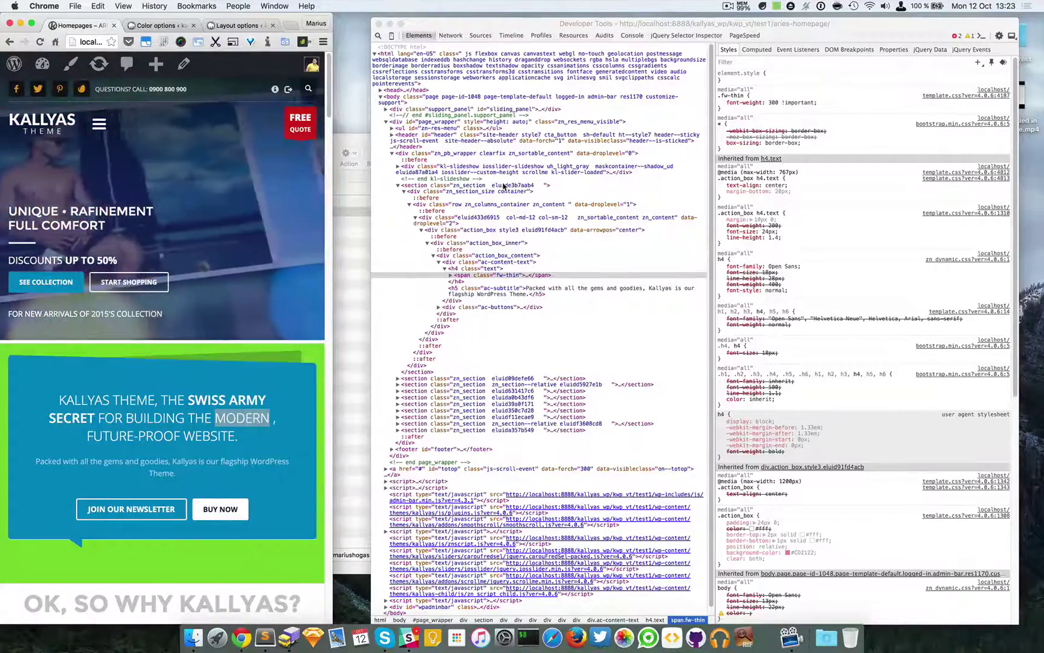
{"action": "left_click", "coordinate": [513, 232]}
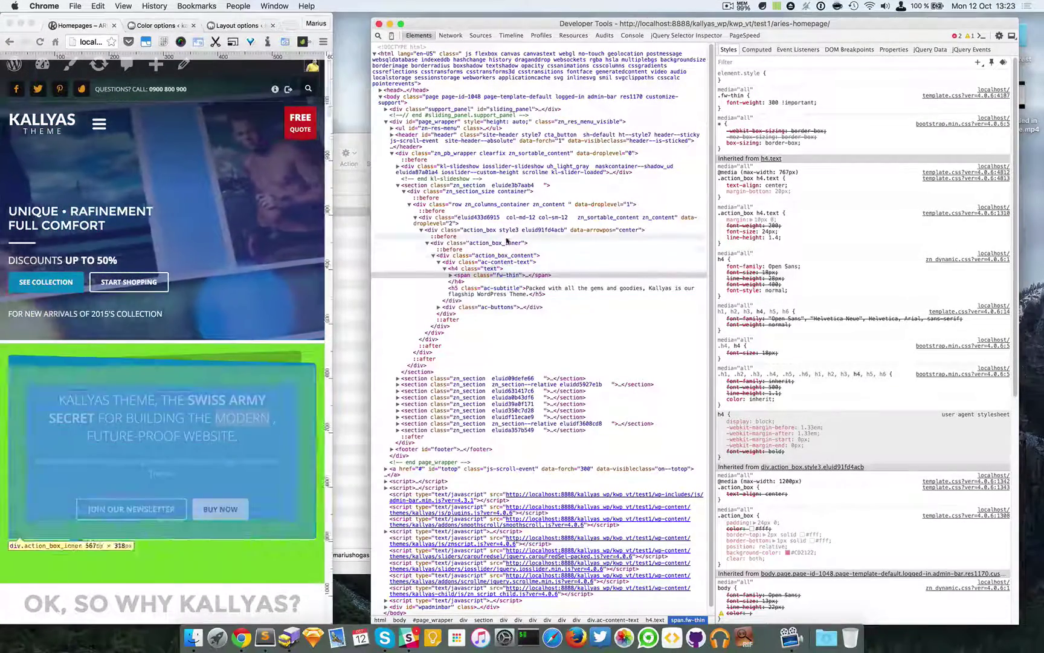
{"action": "left_click", "coordinate": [332, 184]}
Load the home page via the KALLYAS logo at mobile width, then show Color options at full desktop width.
{"action": "left_click_drag", "start_coordinate": [332, 185], "coordinate": [257, 194]}
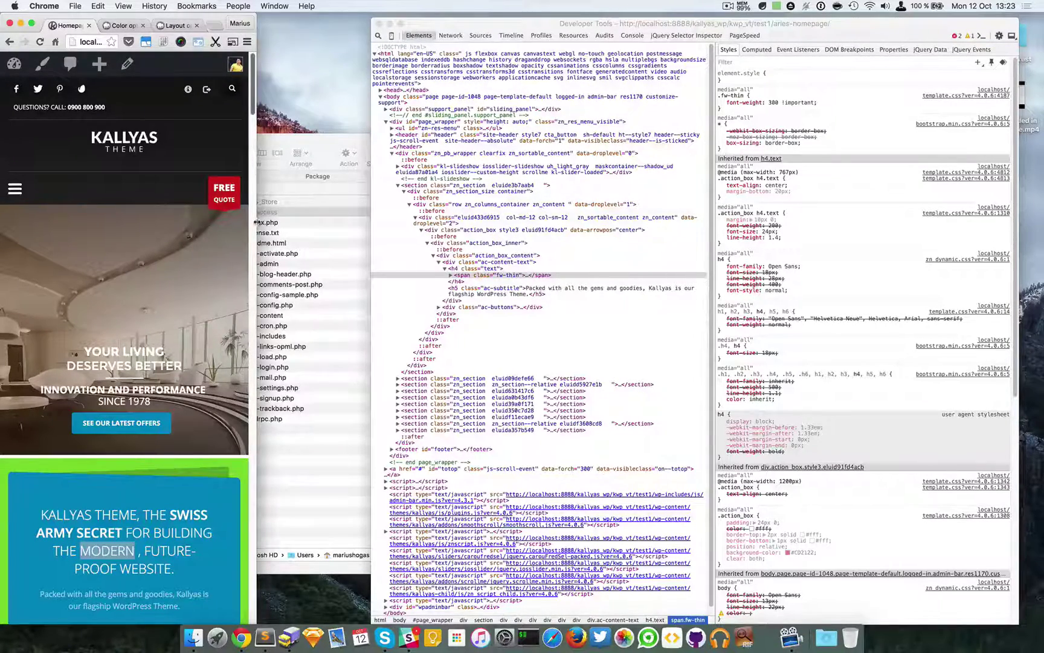
{"action": "mouse_move", "coordinate": [257, 221]}
{"action": "left_mouse_down"}
{"action": "mouse_move", "coordinate": [274, 223]}
{"action": "mouse_move", "coordinate": [254, 223]}
{"action": "left_mouse_up"}
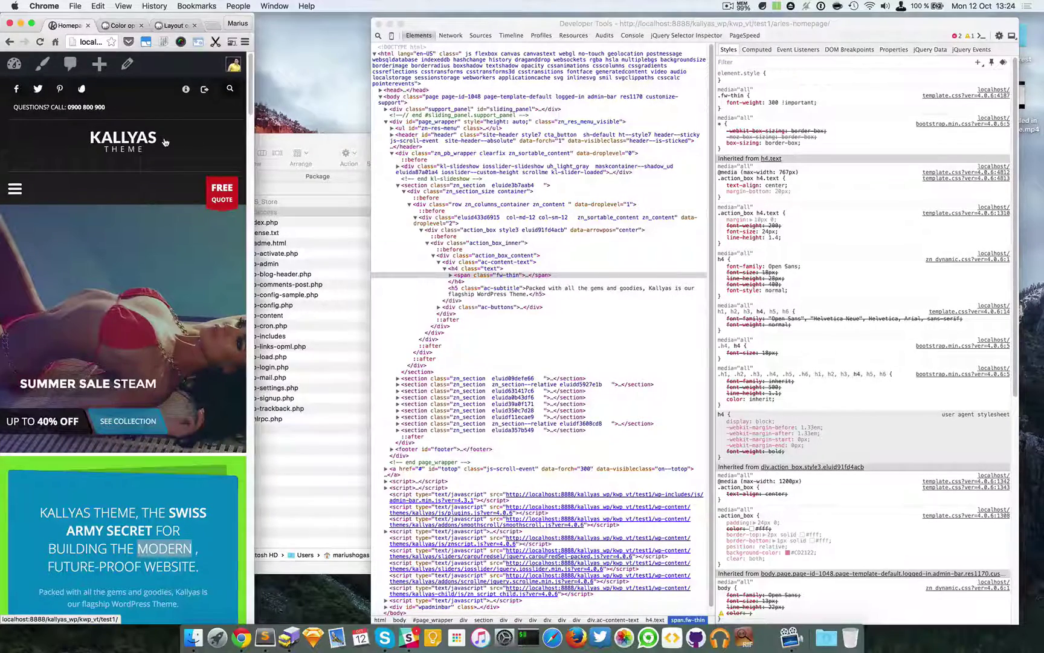
{"action": "left_click", "coordinate": [215, 146]}
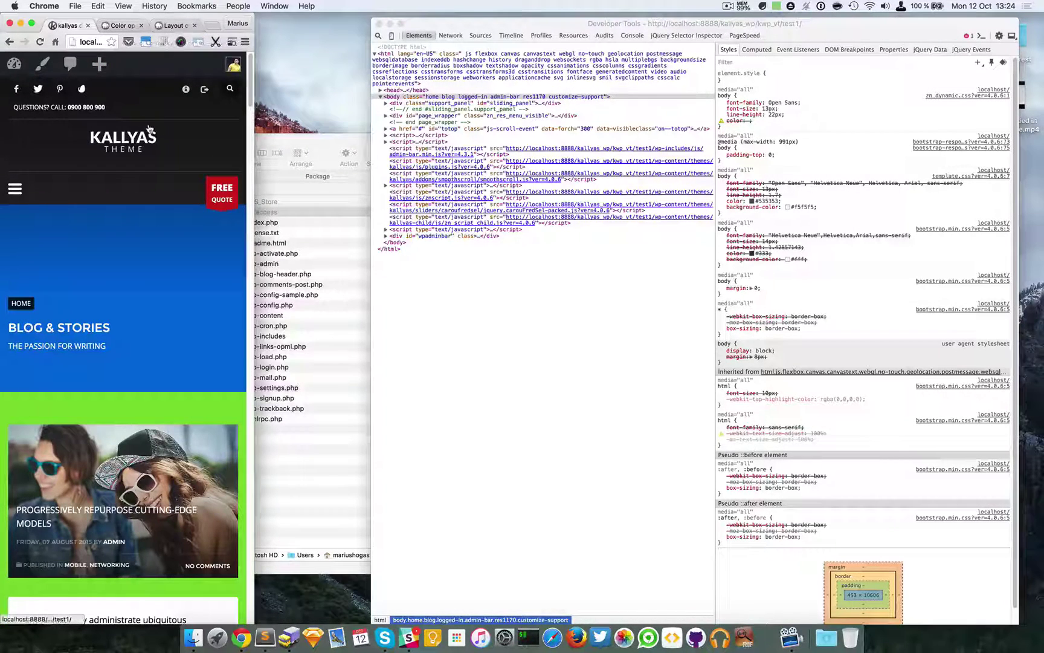
{"action": "left_click", "coordinate": [121, 26]}
{"action": "left_click_drag", "start_coordinate": [246, 263], "coordinate": [826, 275]}
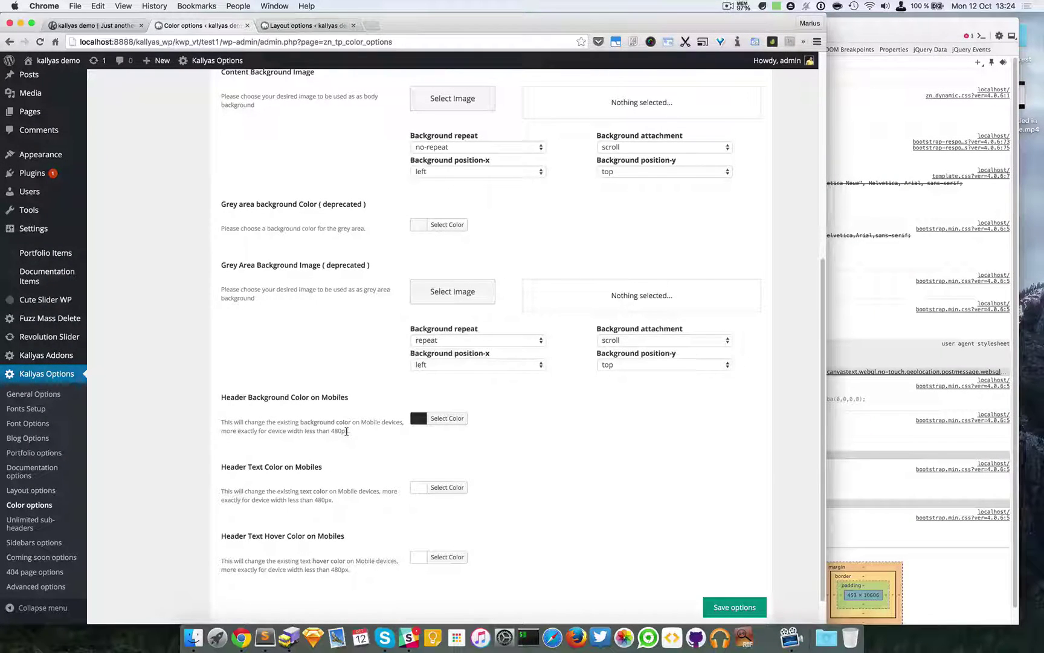
Set the mobile header background colour to blue.
{"action": "left_click", "coordinate": [442, 423]}
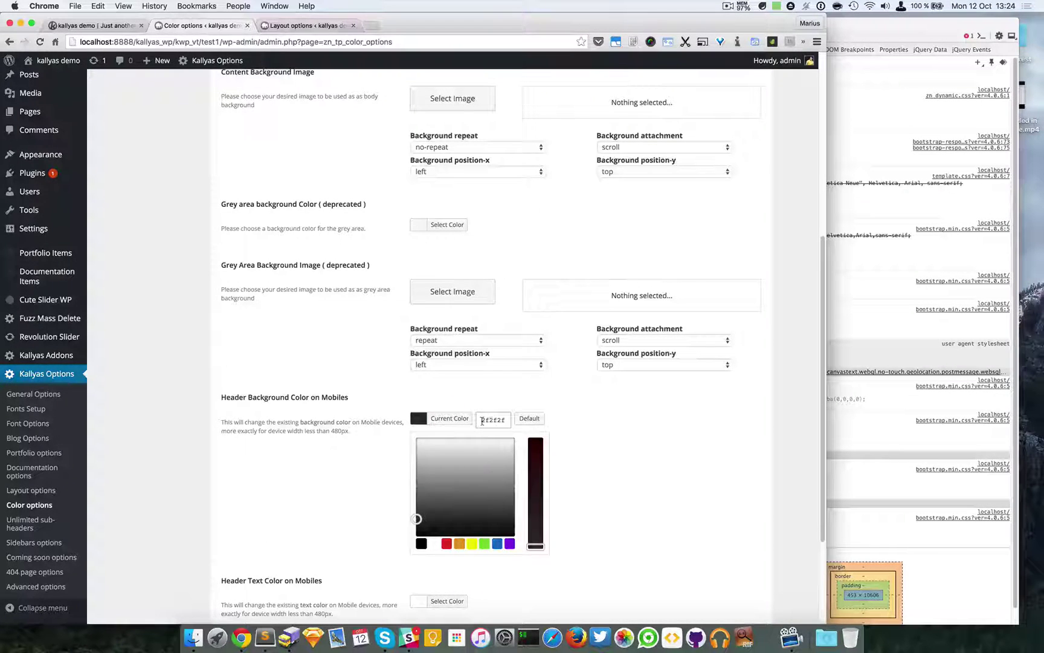
{"action": "left_click", "coordinate": [510, 452]}
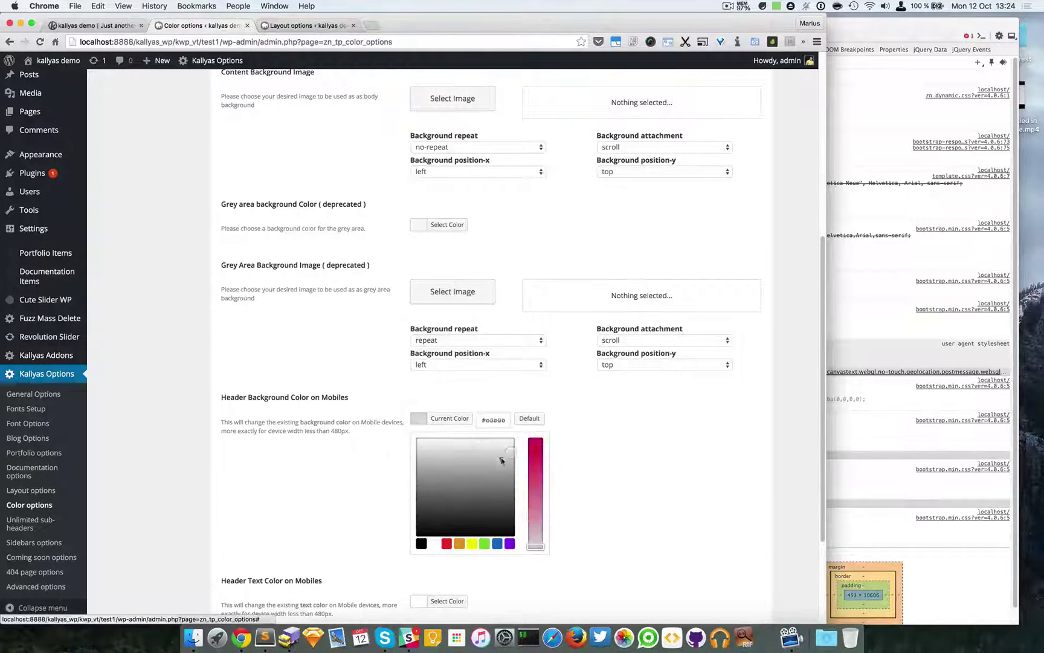
{"action": "left_click", "coordinate": [497, 543]}
{"action": "left_click", "coordinate": [443, 461]}
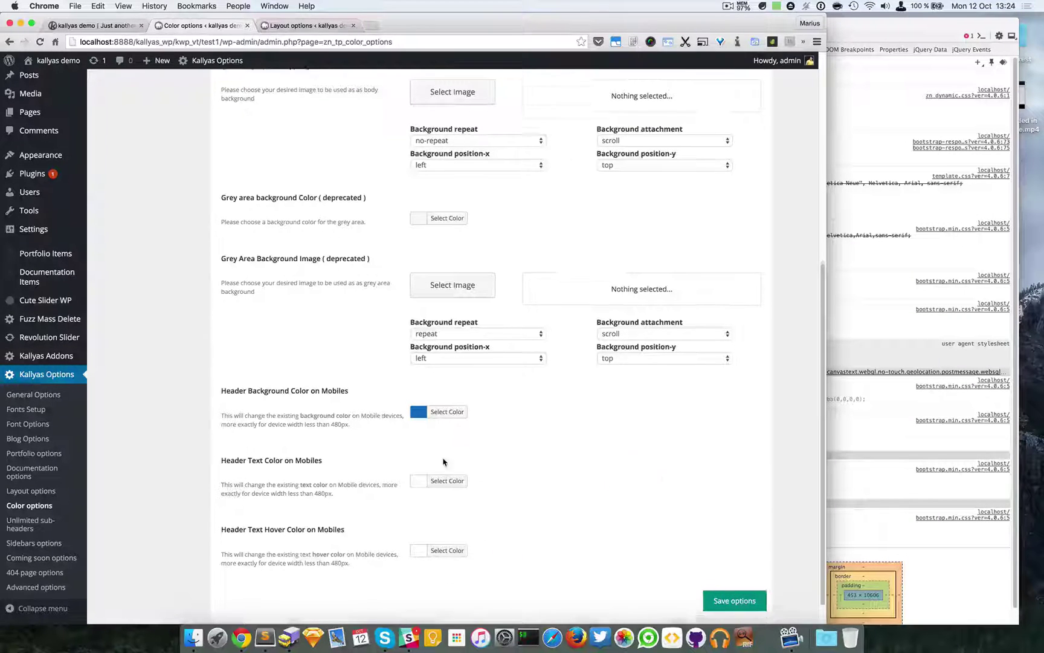
{"action": "scroll", "coordinate": [443, 462], "scroll_direction": "down", "scroll_amount": 1}
Set the mobile header text colour to green.
{"action": "left_click", "coordinate": [447, 473]}
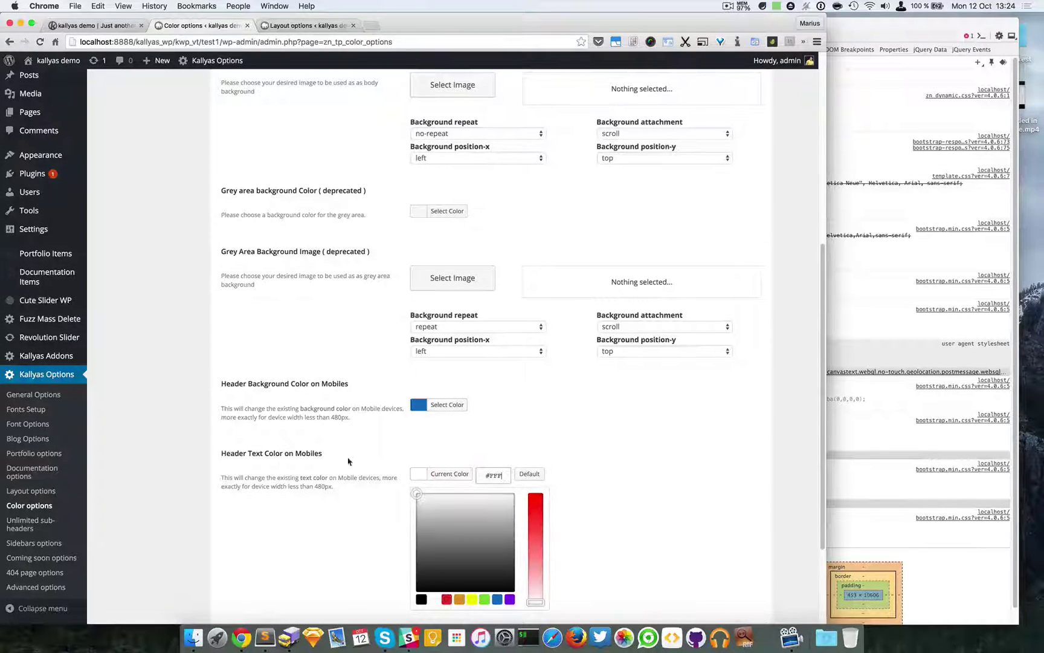
{"action": "left_click", "coordinate": [457, 452]}
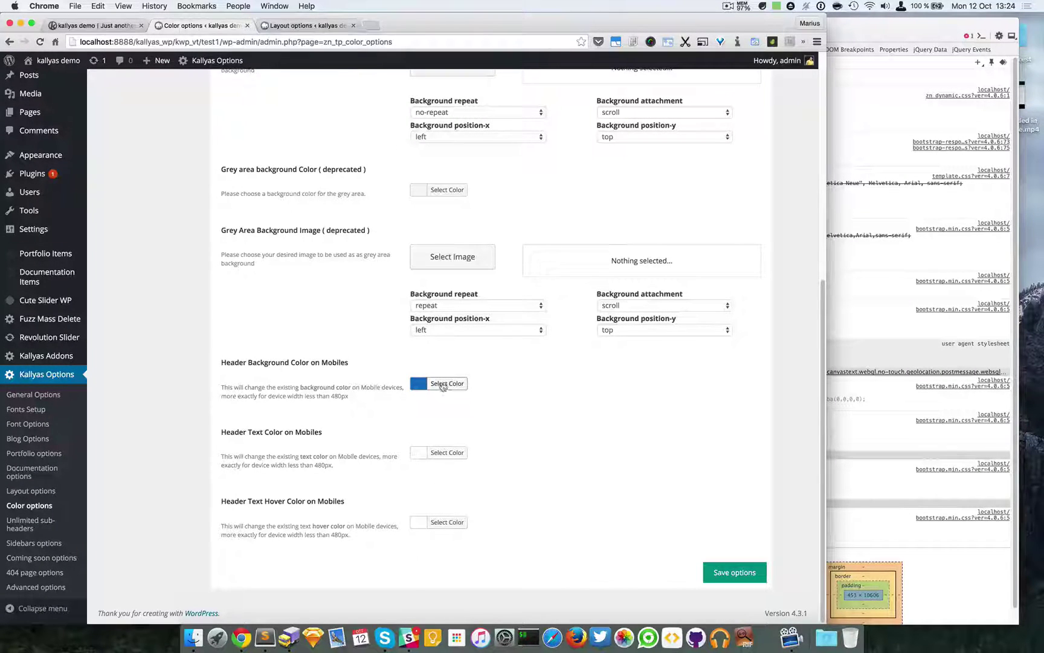
{"action": "left_click", "coordinate": [448, 453]}
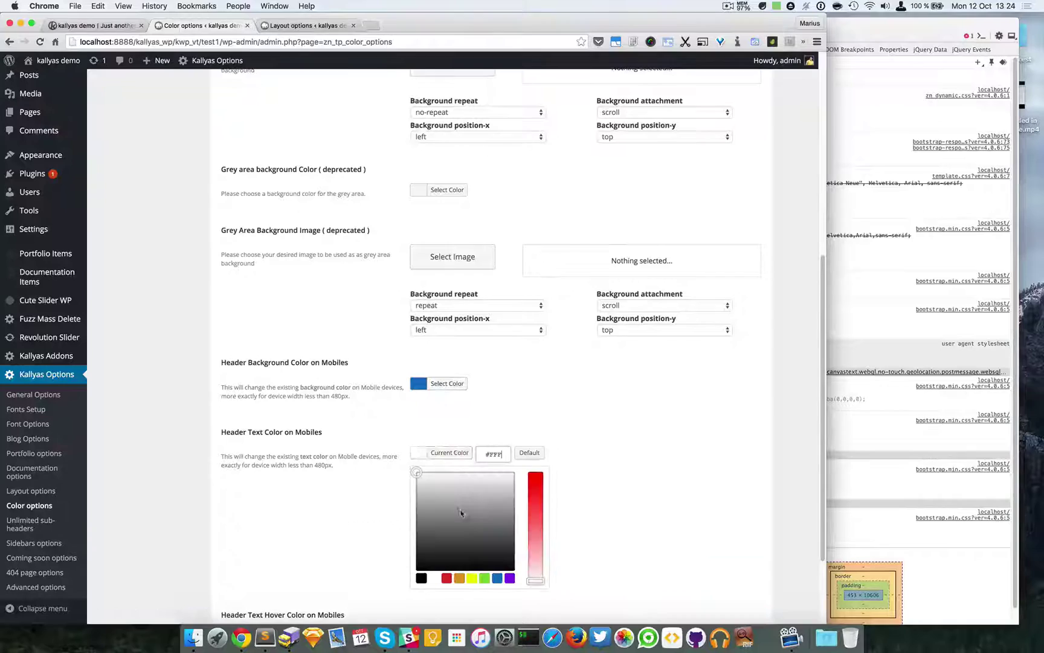
{"action": "left_click", "coordinate": [484, 579]}
{"action": "left_click", "coordinate": [645, 506]}
Set the mobile header hover colour to red (#ff0000).
{"action": "left_click", "coordinate": [446, 523]}
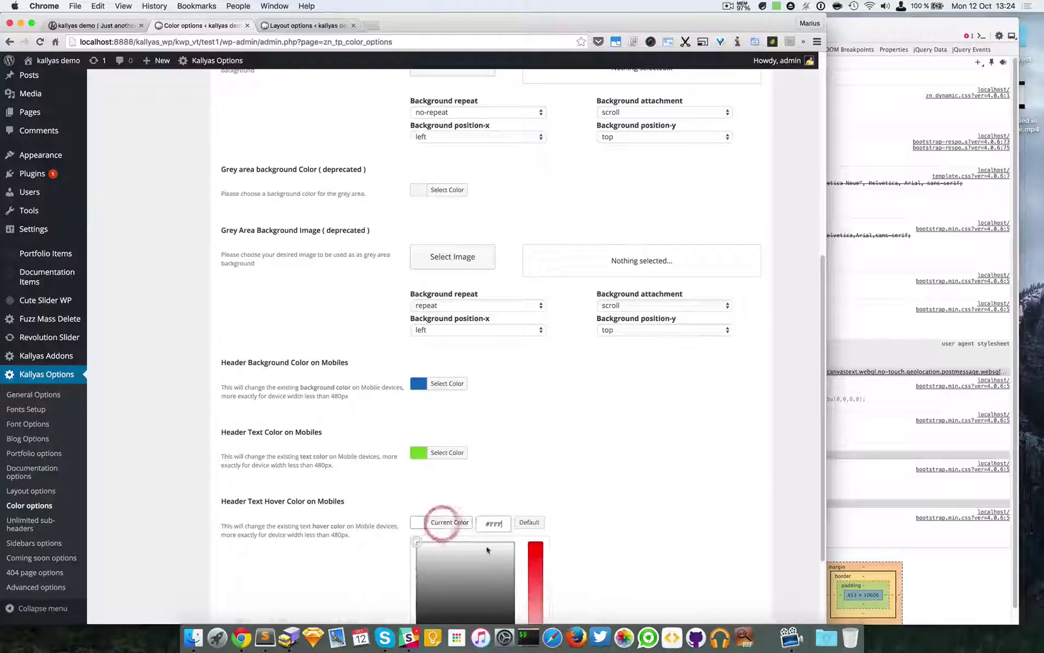
{"action": "scroll", "coordinate": [563, 521], "scroll_direction": "down", "scroll_amount": 3}
{"action": "left_click_drag", "start_coordinate": [544, 473], "coordinate": [536, 422]}
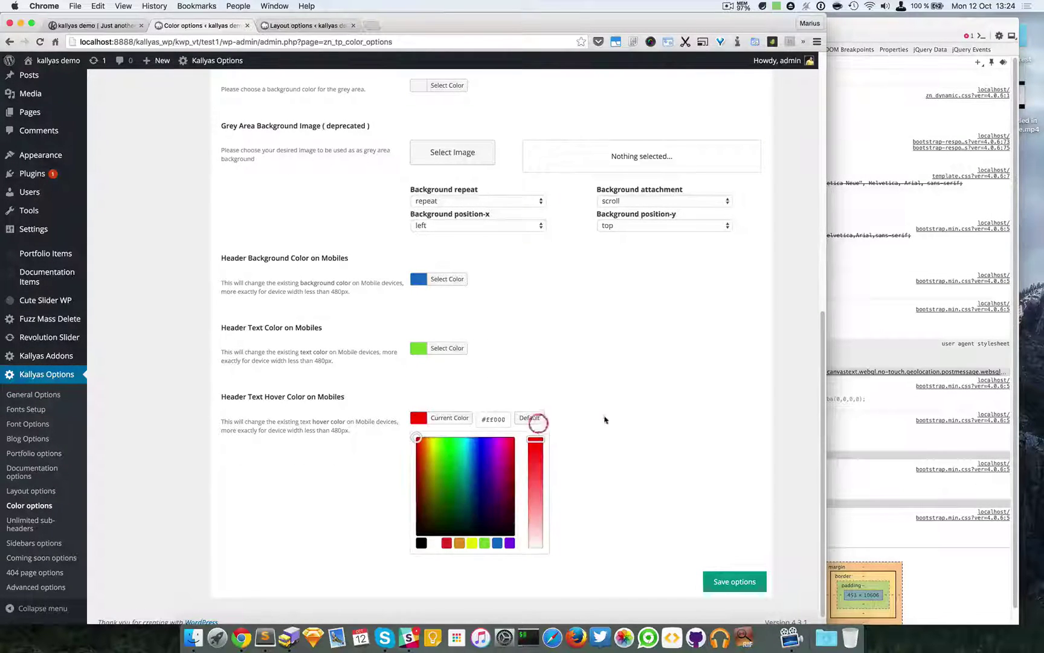
{"action": "left_click", "coordinate": [605, 417]}
Save the colour options and reload the site's front-end page.
{"action": "left_click", "coordinate": [733, 571]}
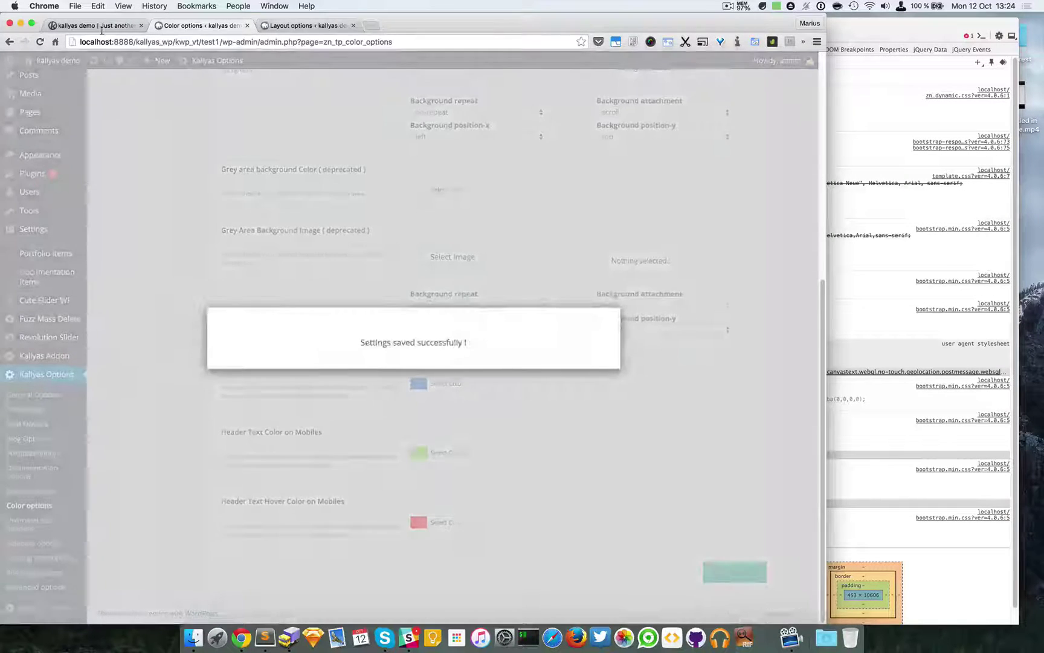
{"action": "left_click", "coordinate": [106, 28]}
{"action": "left_click", "coordinate": [40, 42]}
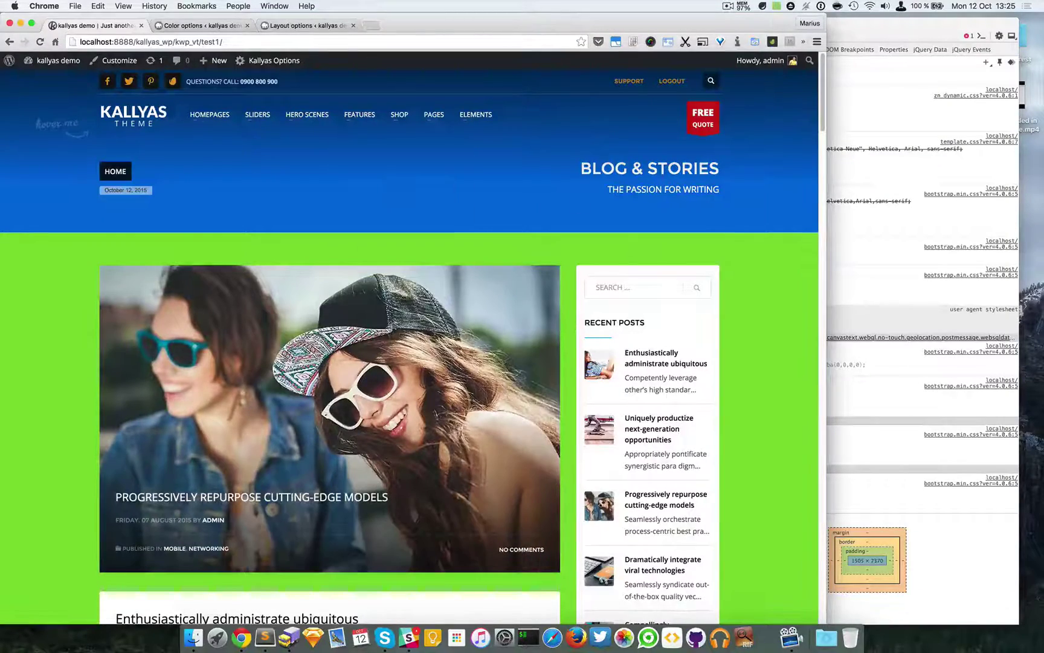
Preview the blue mobile header at narrow width, then widen and return to Color options.
{"action": "left_click_drag", "start_coordinate": [828, 167], "coordinate": [217, 184]}
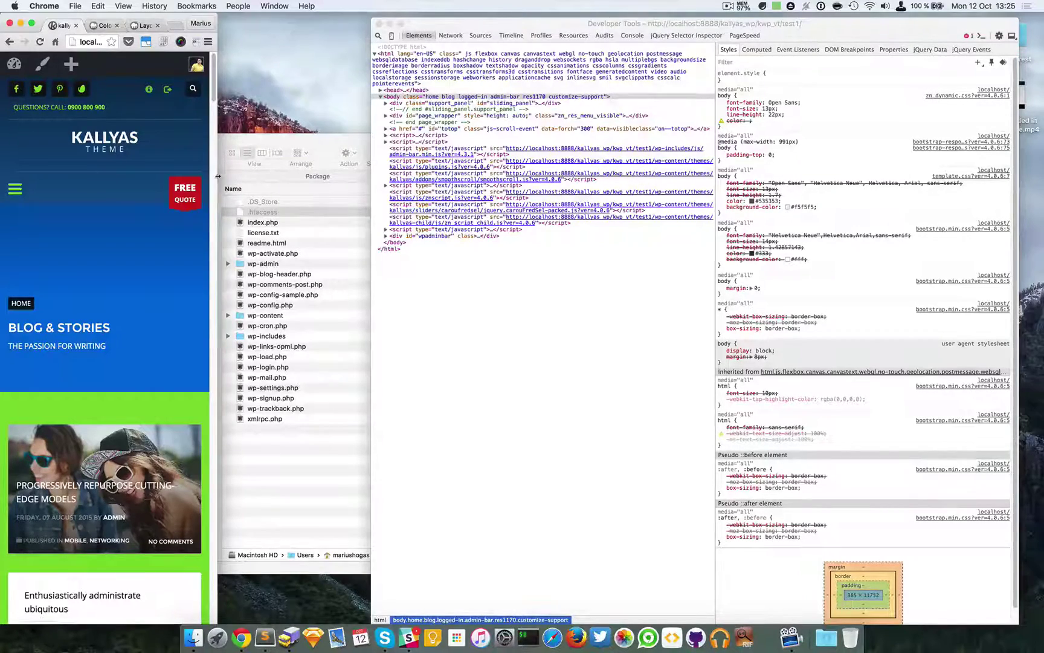
{"action": "left_click_drag", "start_coordinate": [217, 176], "coordinate": [1042, 182]}
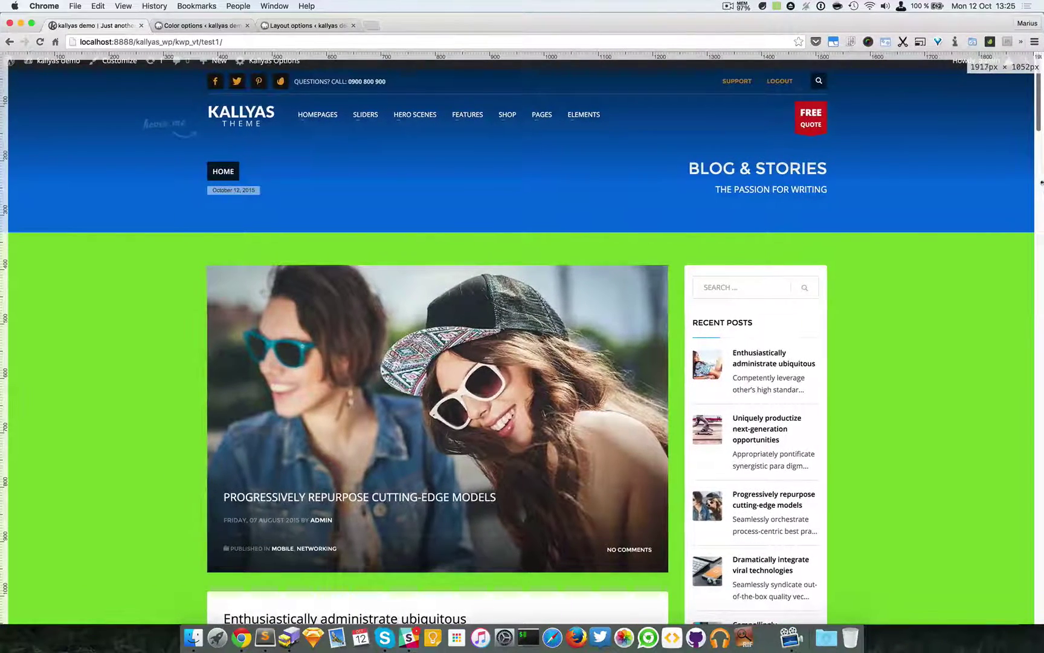
{"action": "left_click", "coordinate": [192, 26]}
{"action": "scroll", "coordinate": [580, 387], "scroll_direction": "up", "scroll_amount": 3}
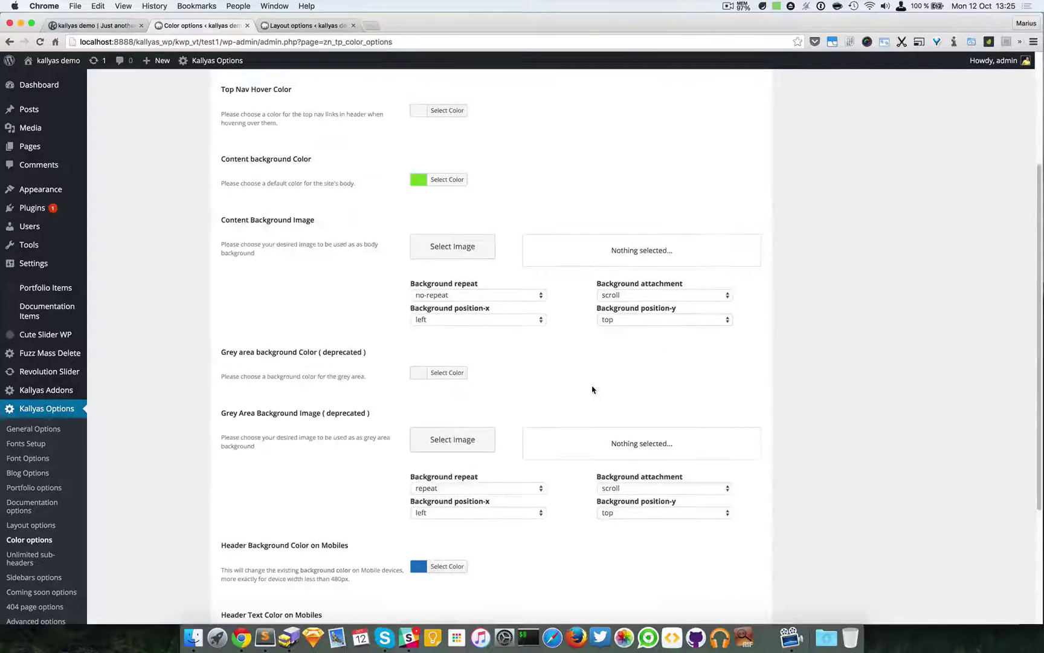
{"action": "scroll", "coordinate": [595, 388], "scroll_direction": "up", "scroll_amount": 5}
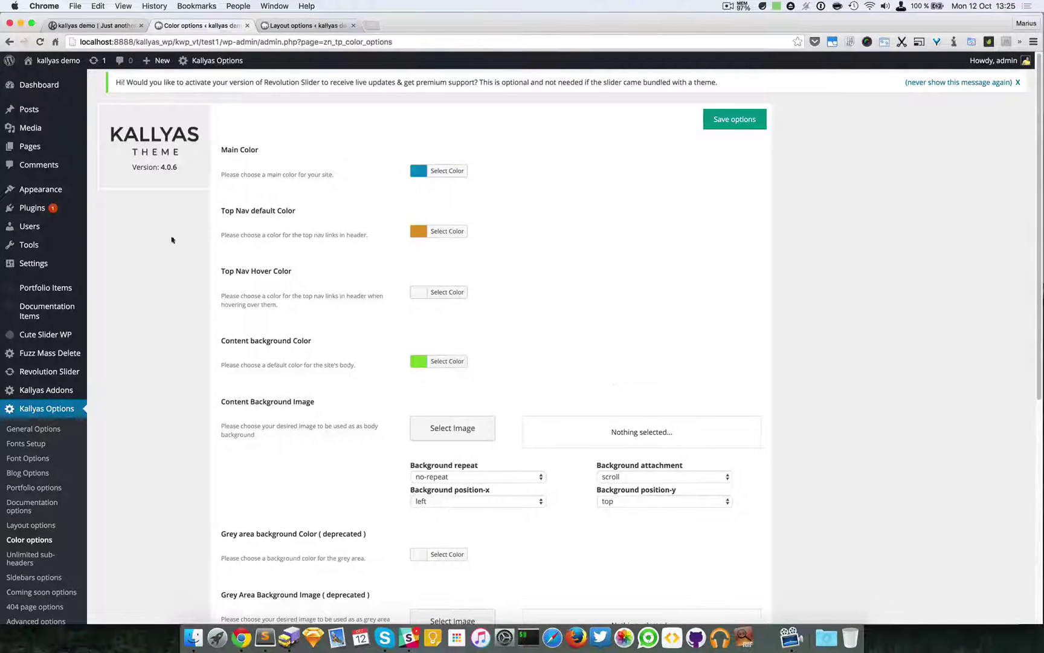